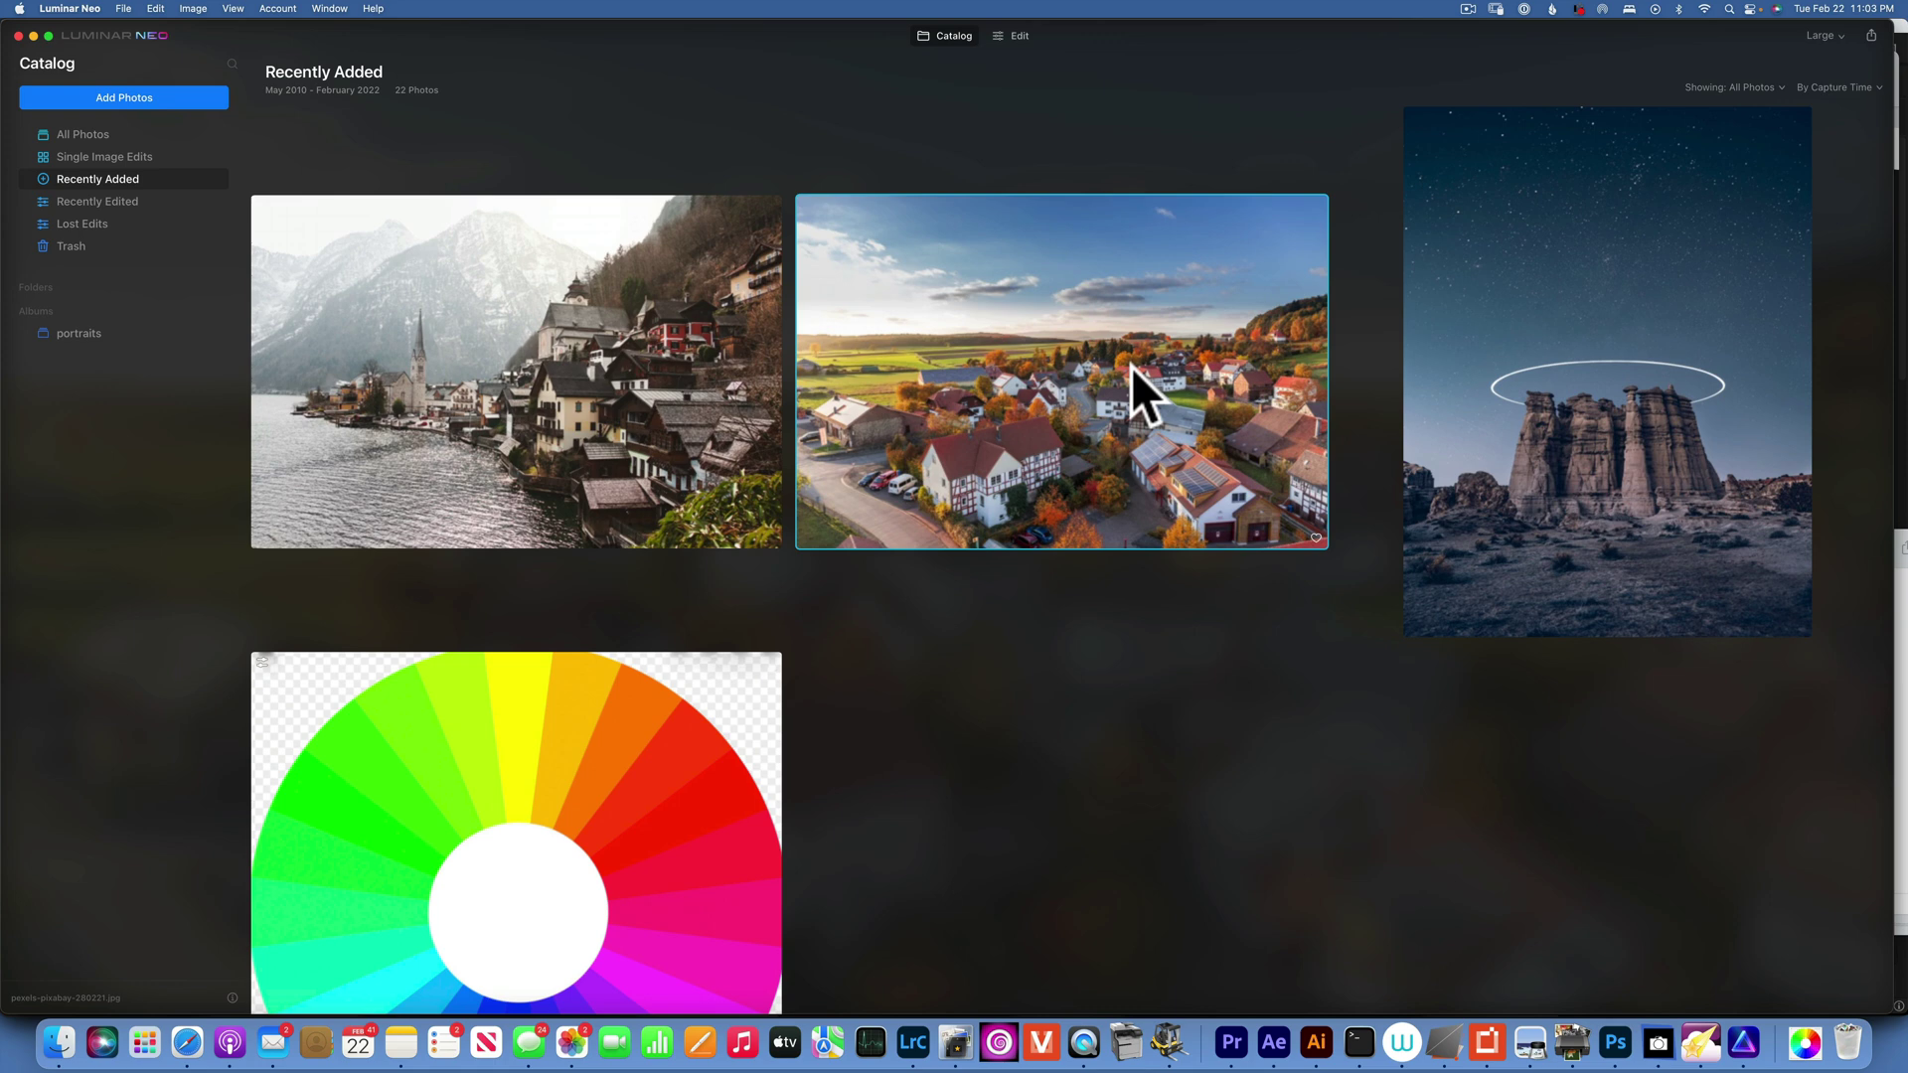
Step: Open the autumn village photo in the Edit view with its Color Harmony adjustments showing
double_click(1076, 319)
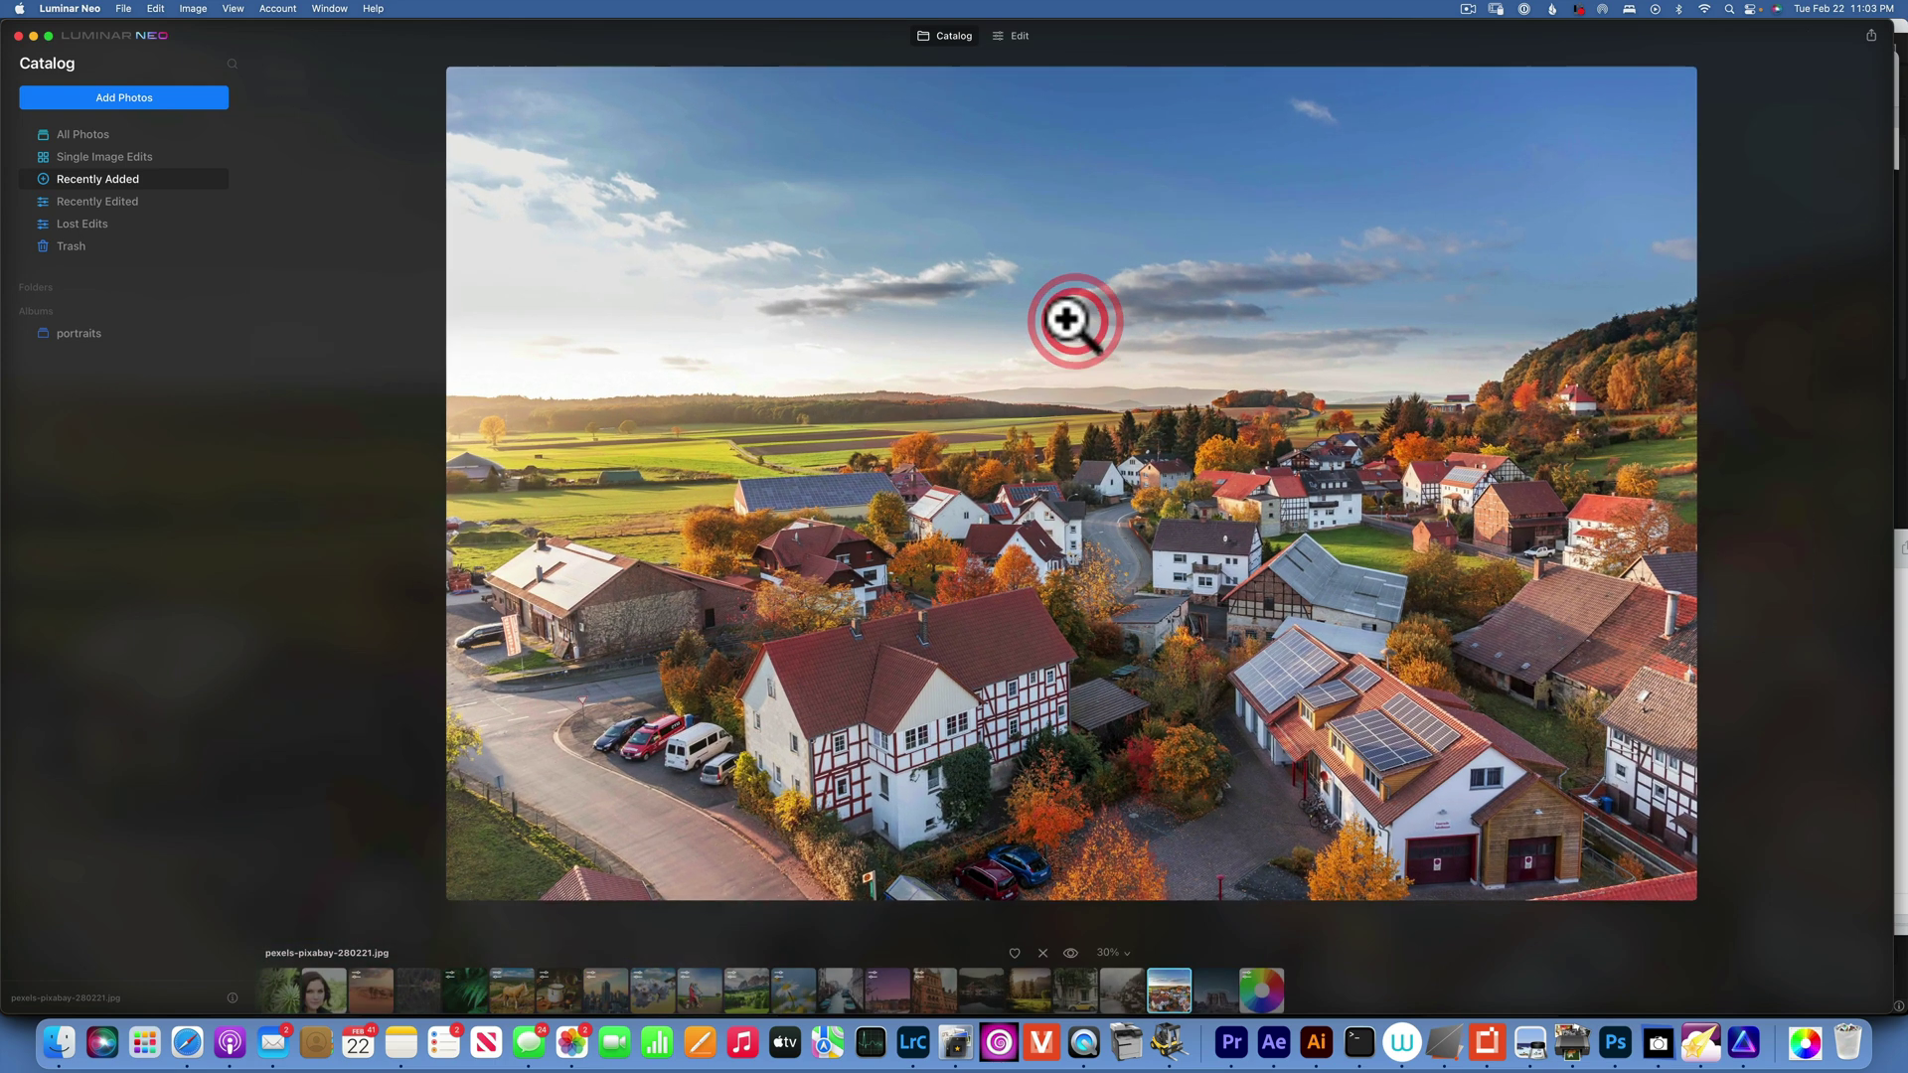
left_click(1019, 35)
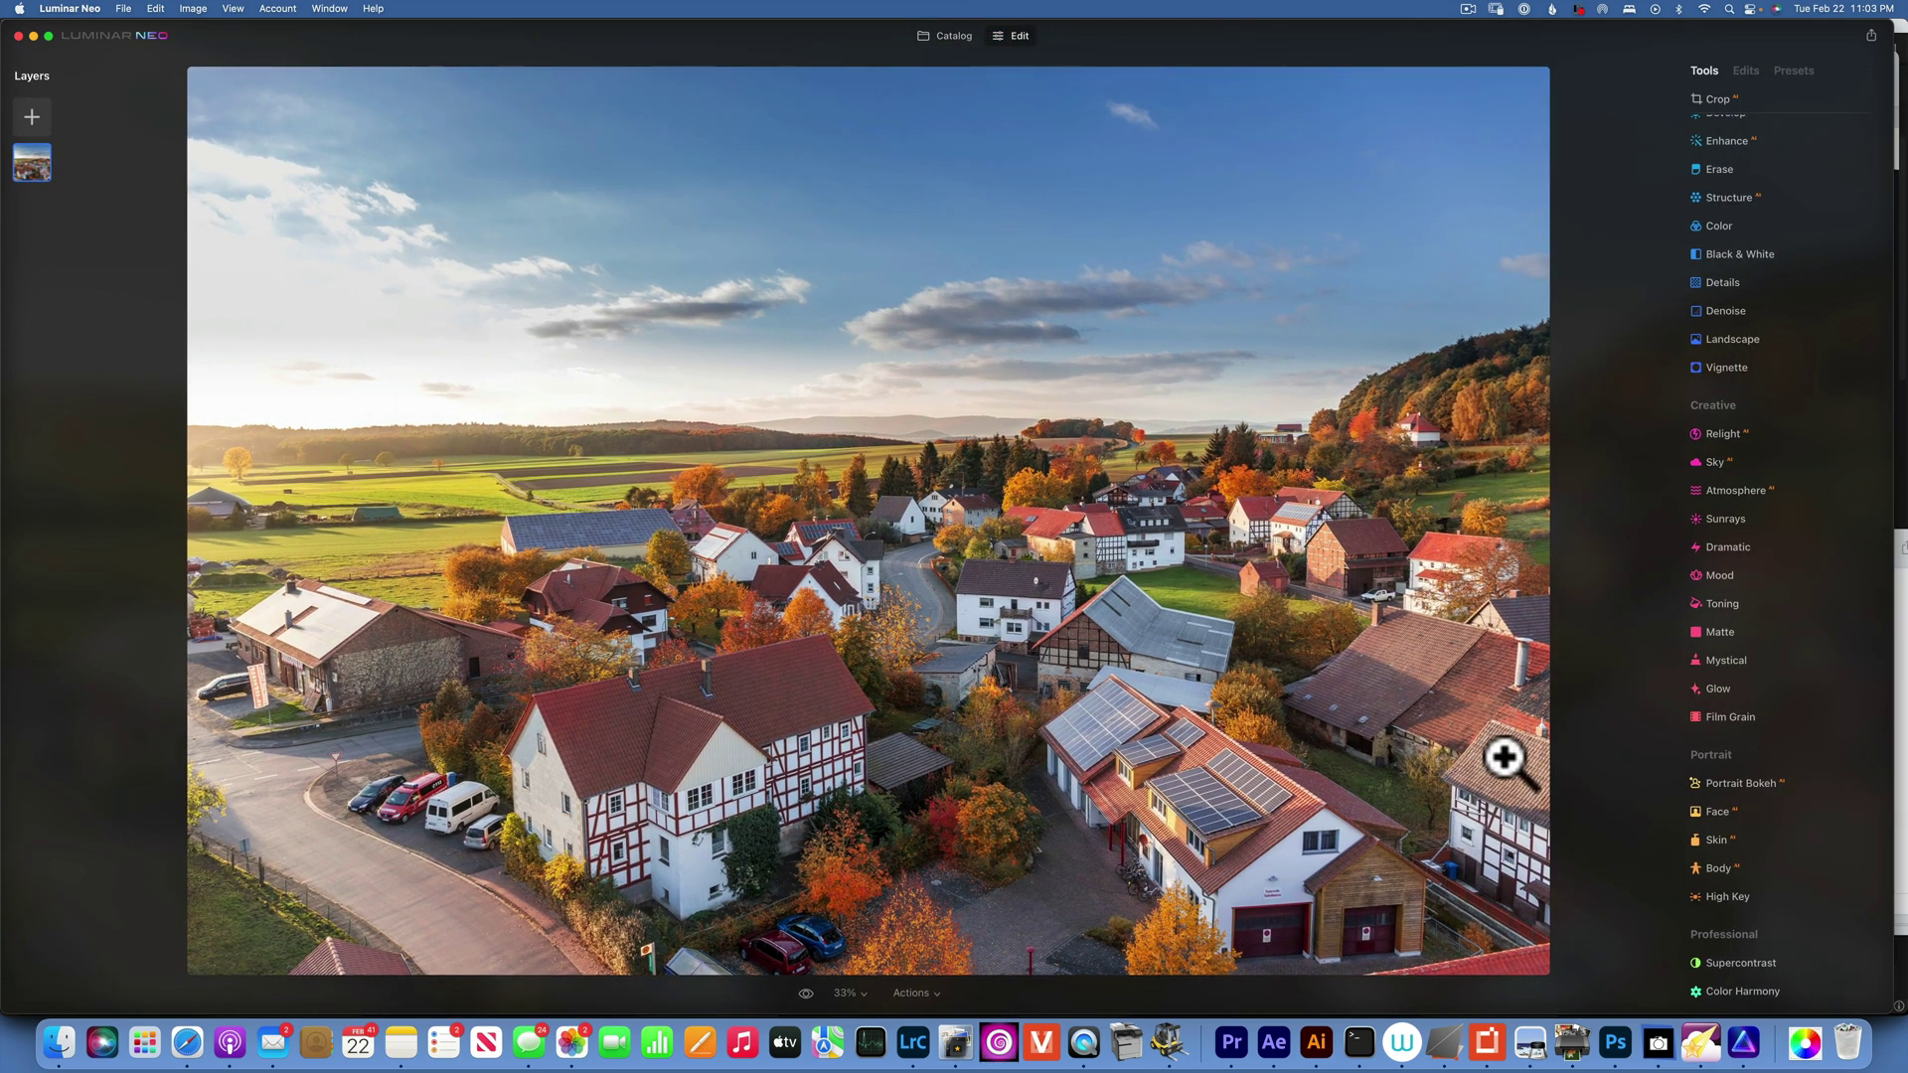
left_click(1769, 992)
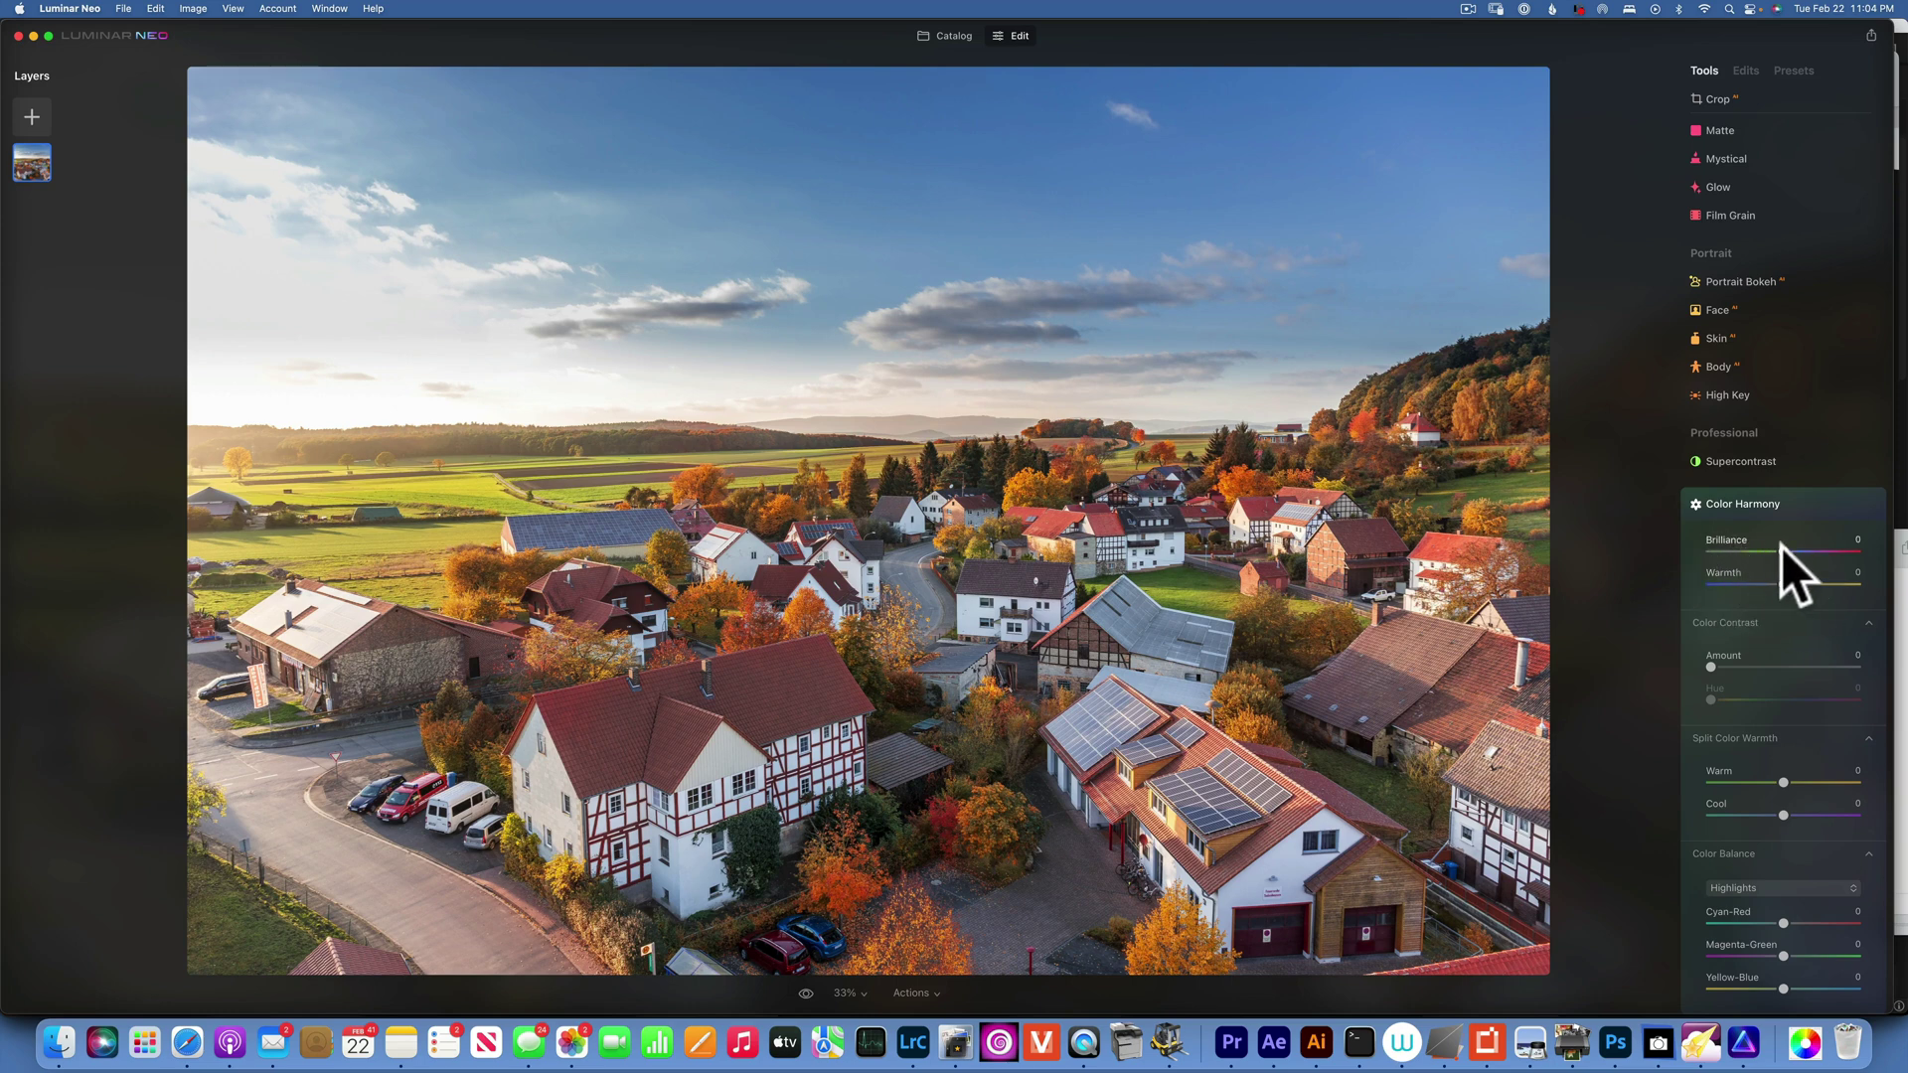
left_click_drag(1781, 550, 1859, 551)
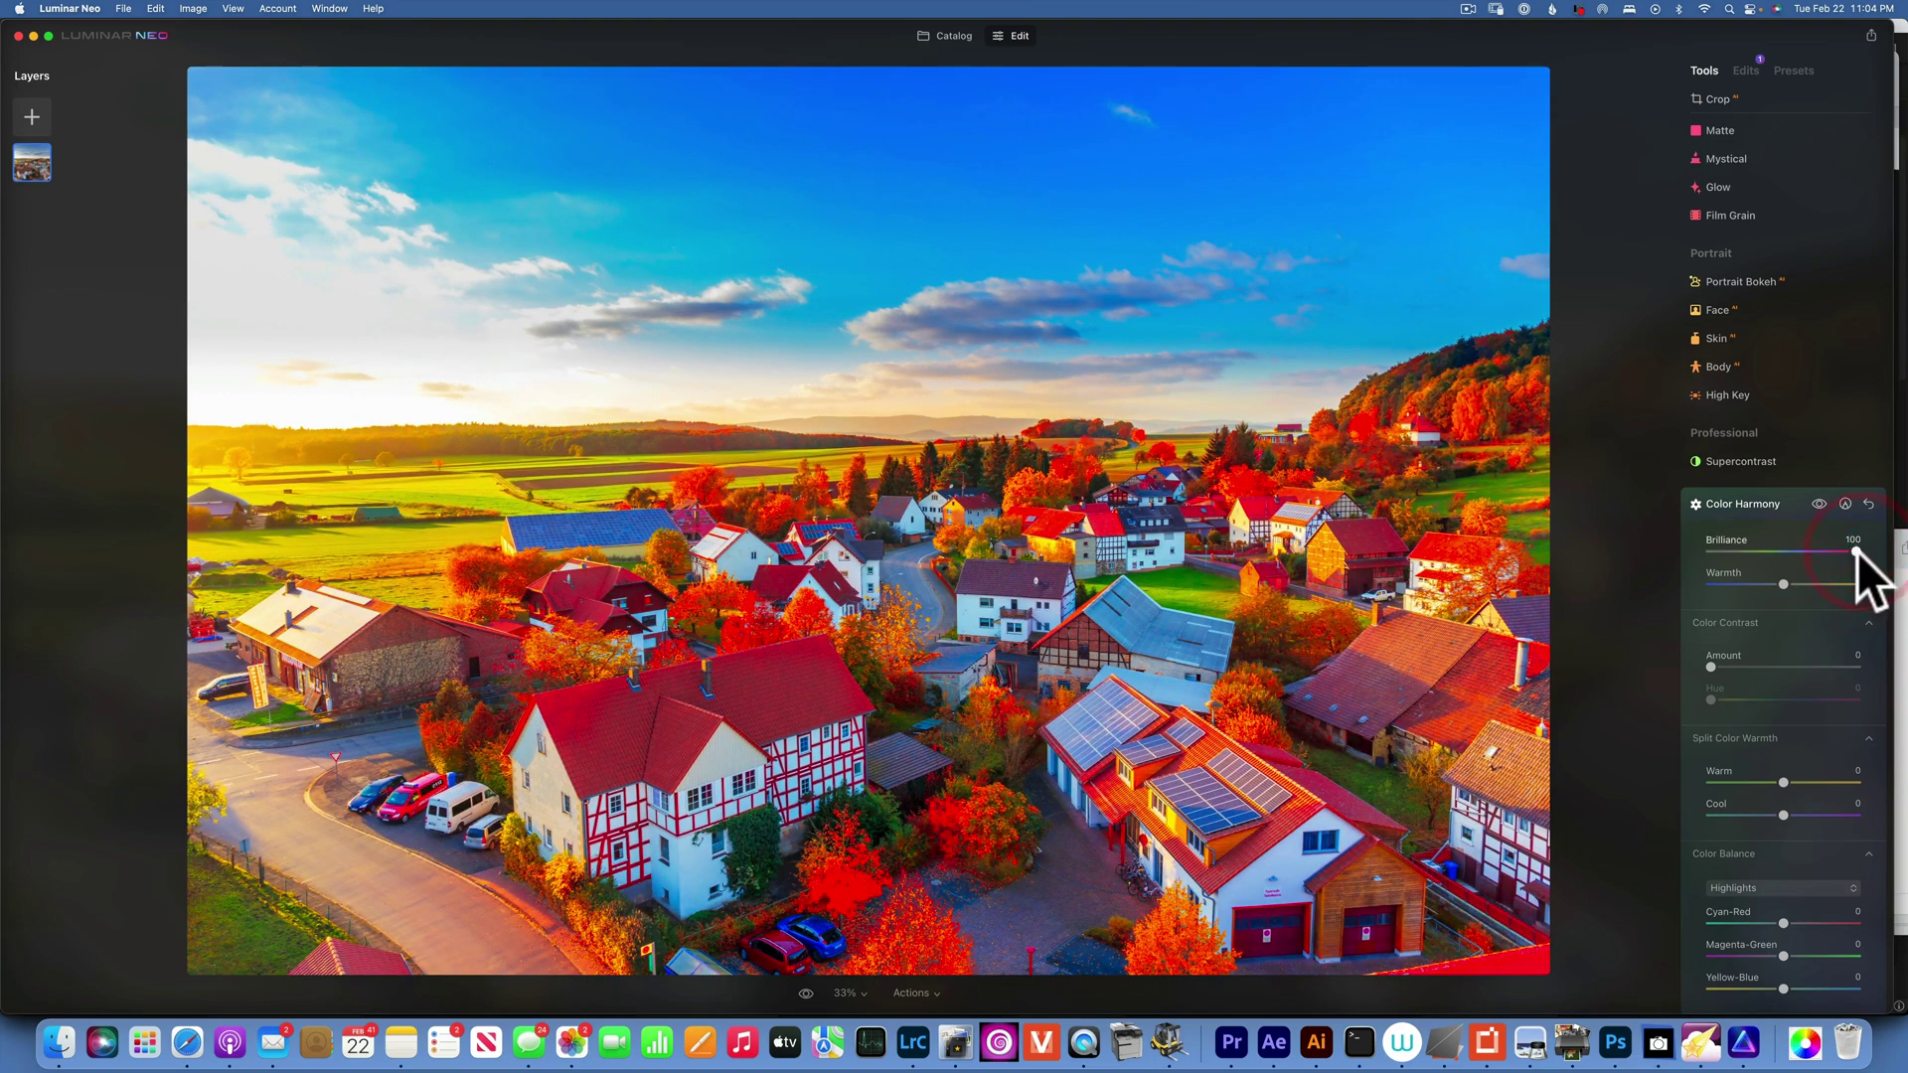
left_click_drag(1859, 552, 1691, 551)
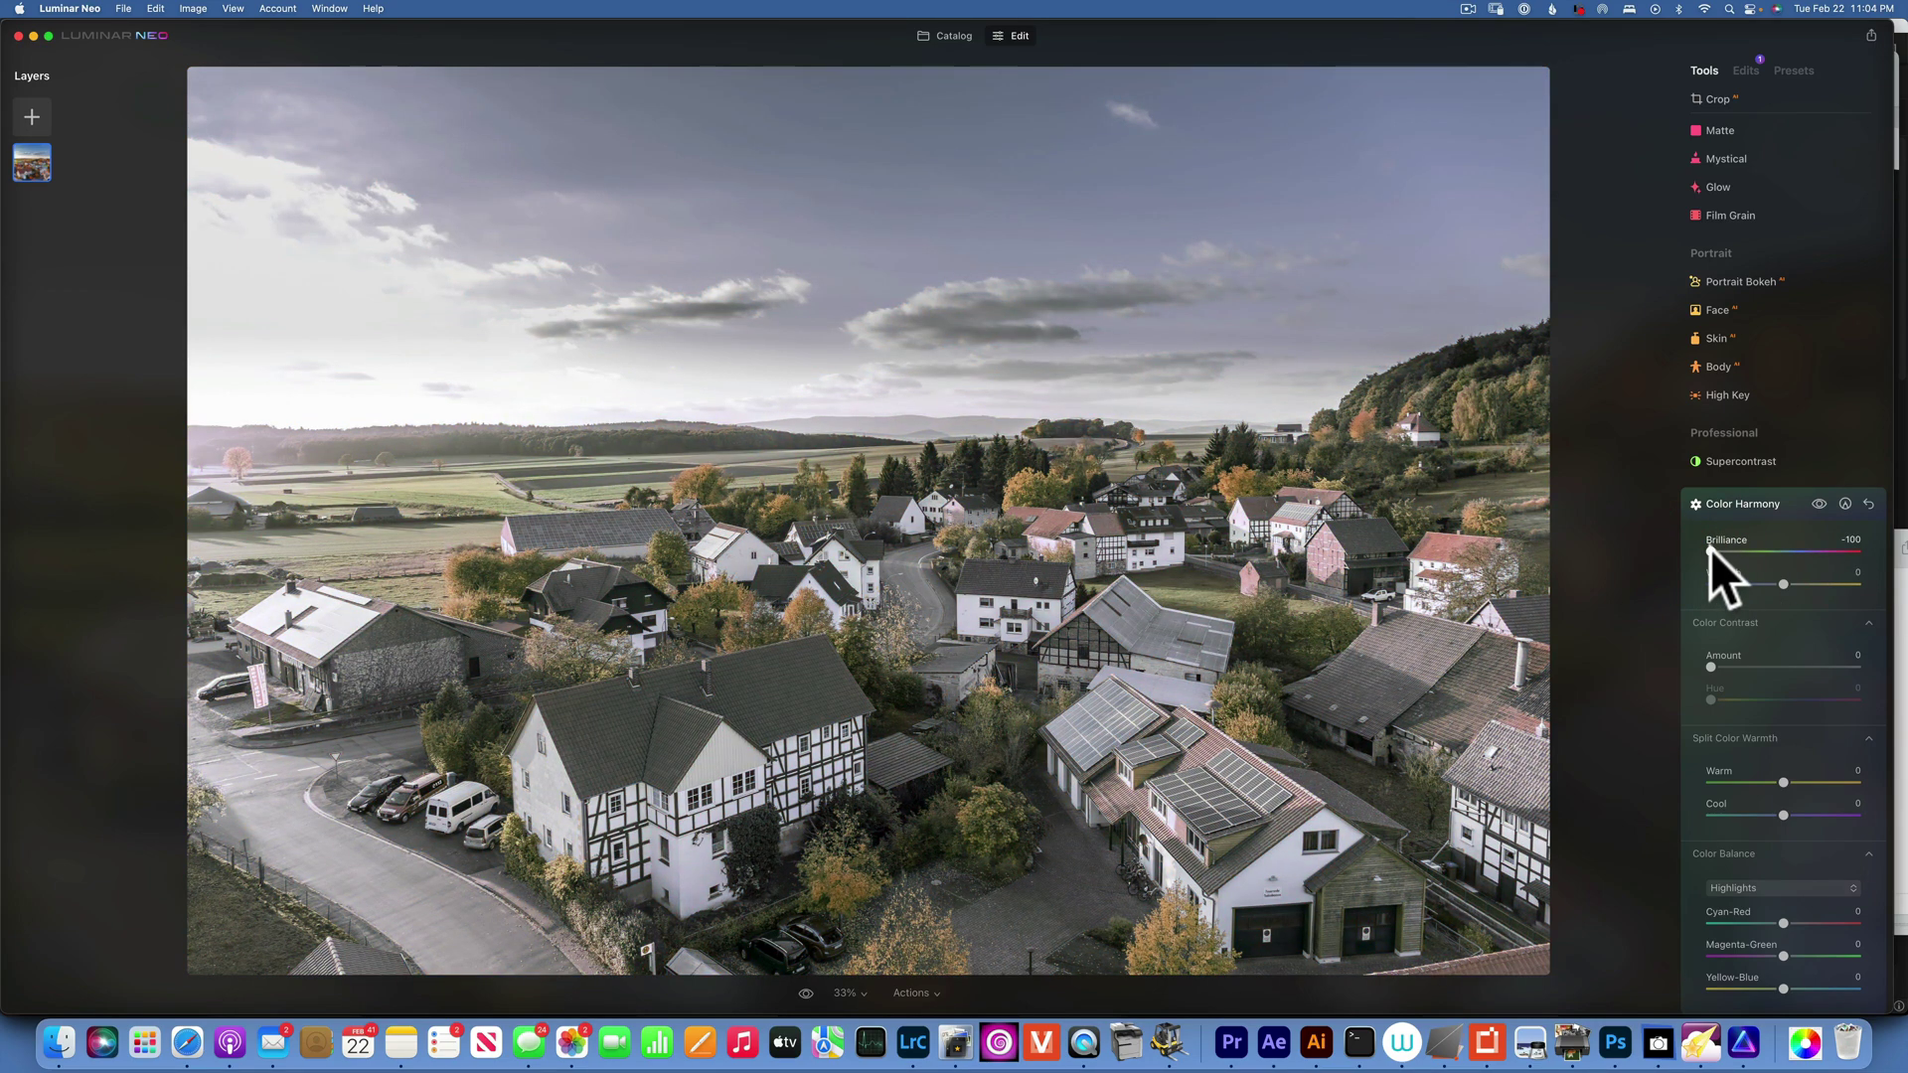
double_click(1709, 550)
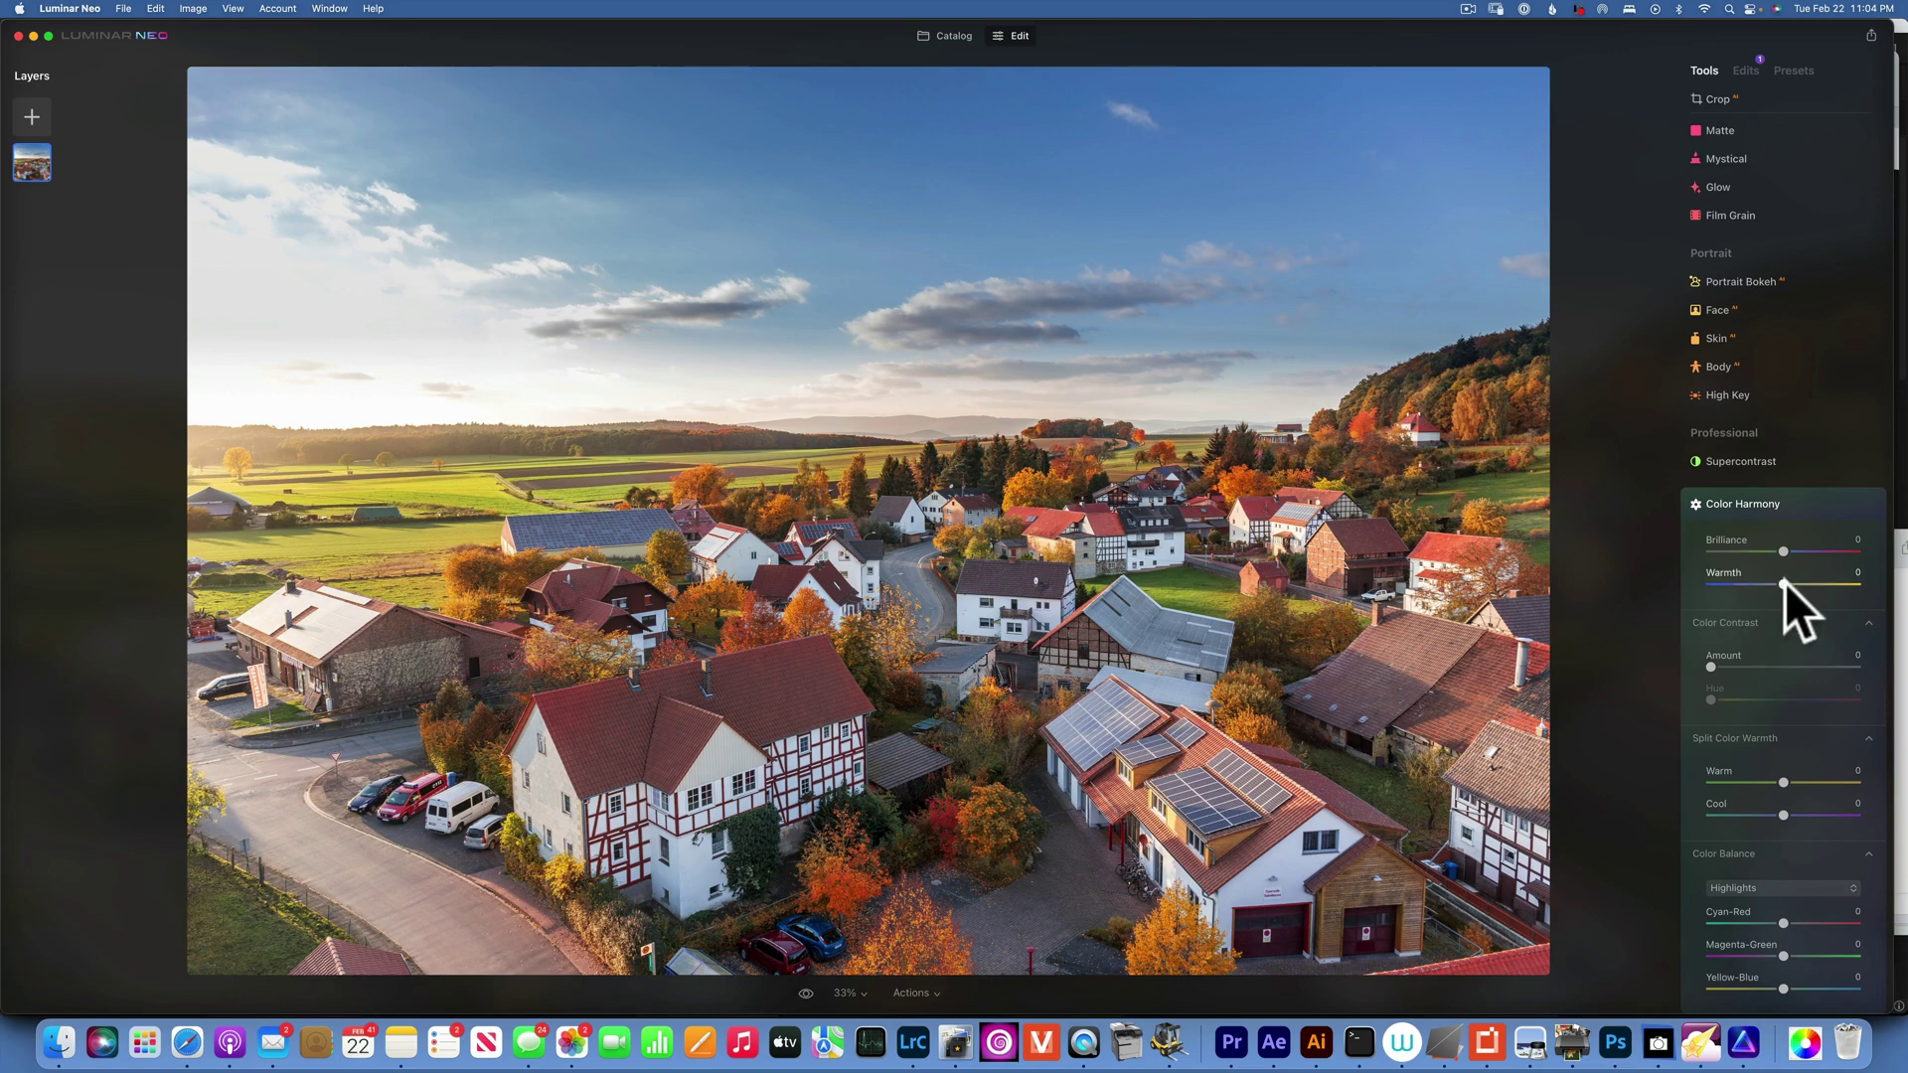
left_click_drag(1785, 582, 1842, 582)
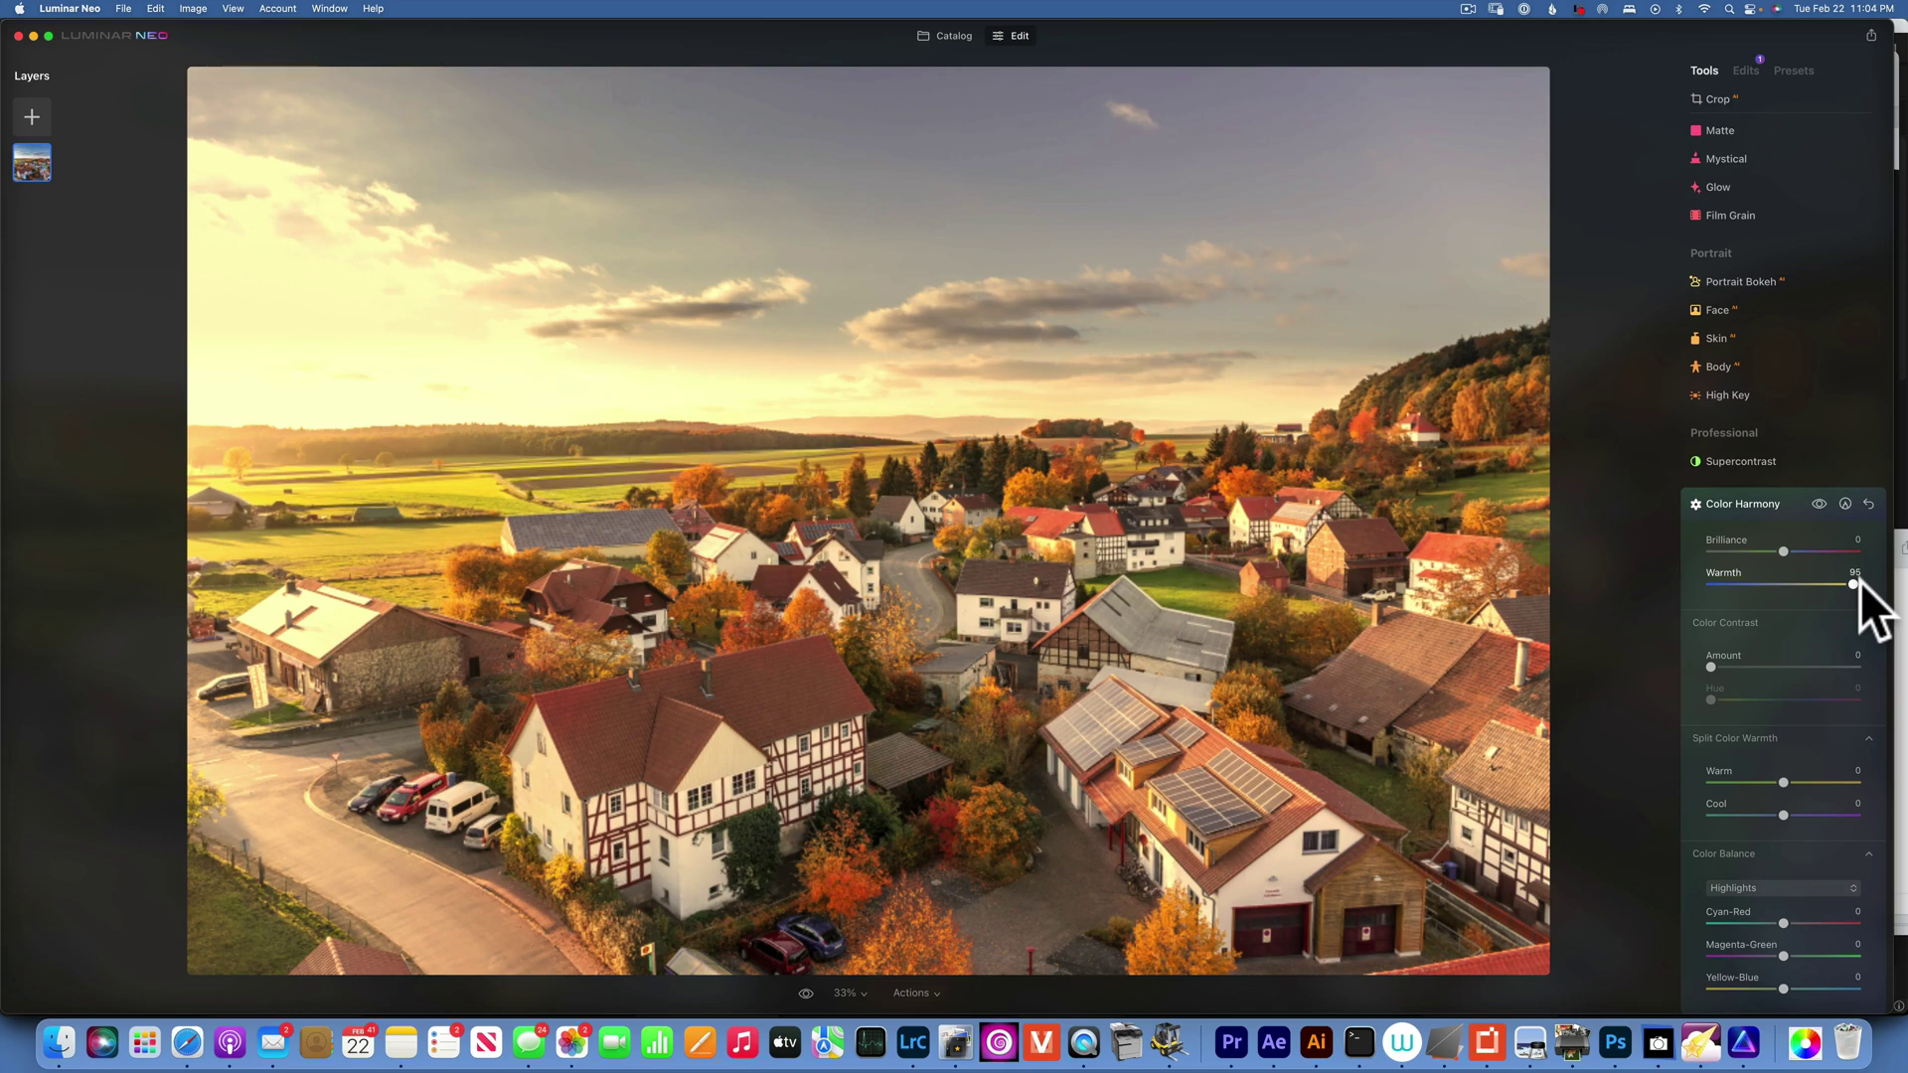
left_click_drag(1845, 581, 1695, 575)
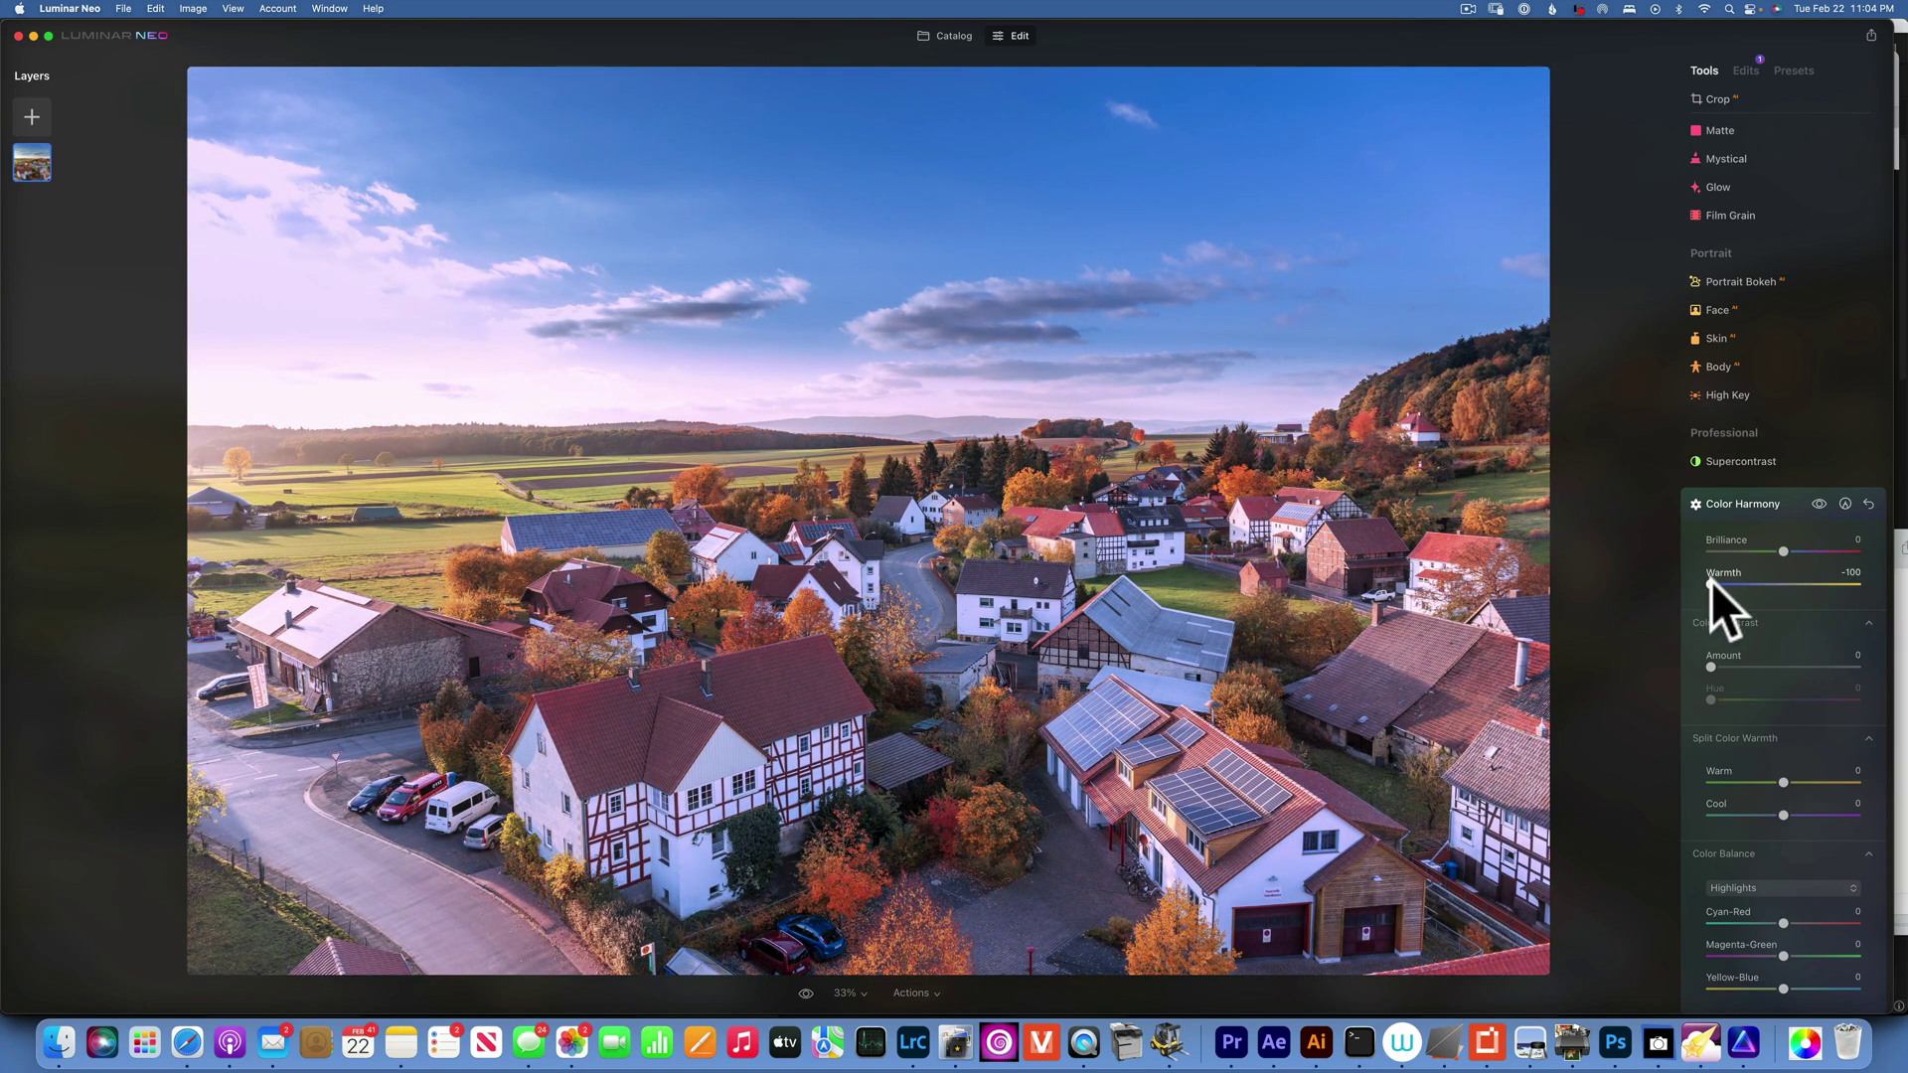
double_click(1711, 581)
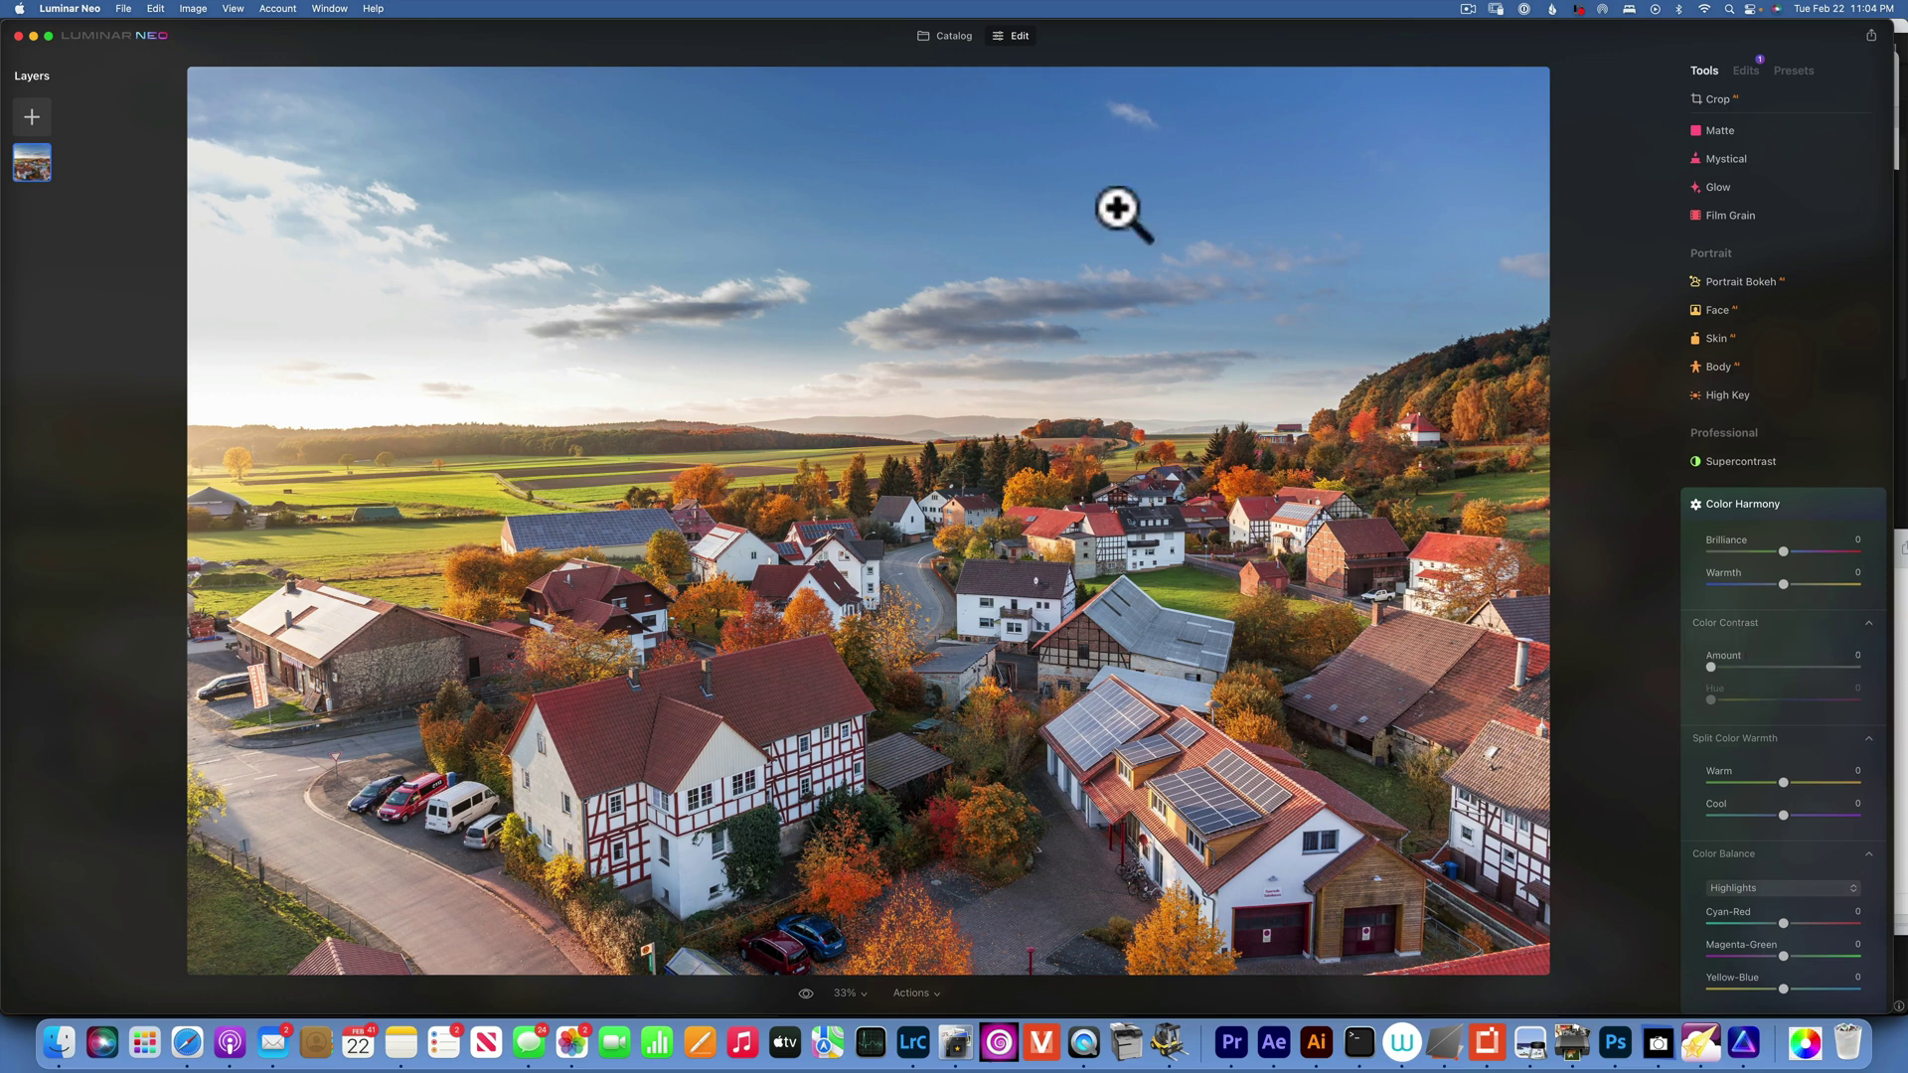
Step: Switch to the colour wheel image from the Catalog and show its Color Harmony adjustments
left_click(950, 35)
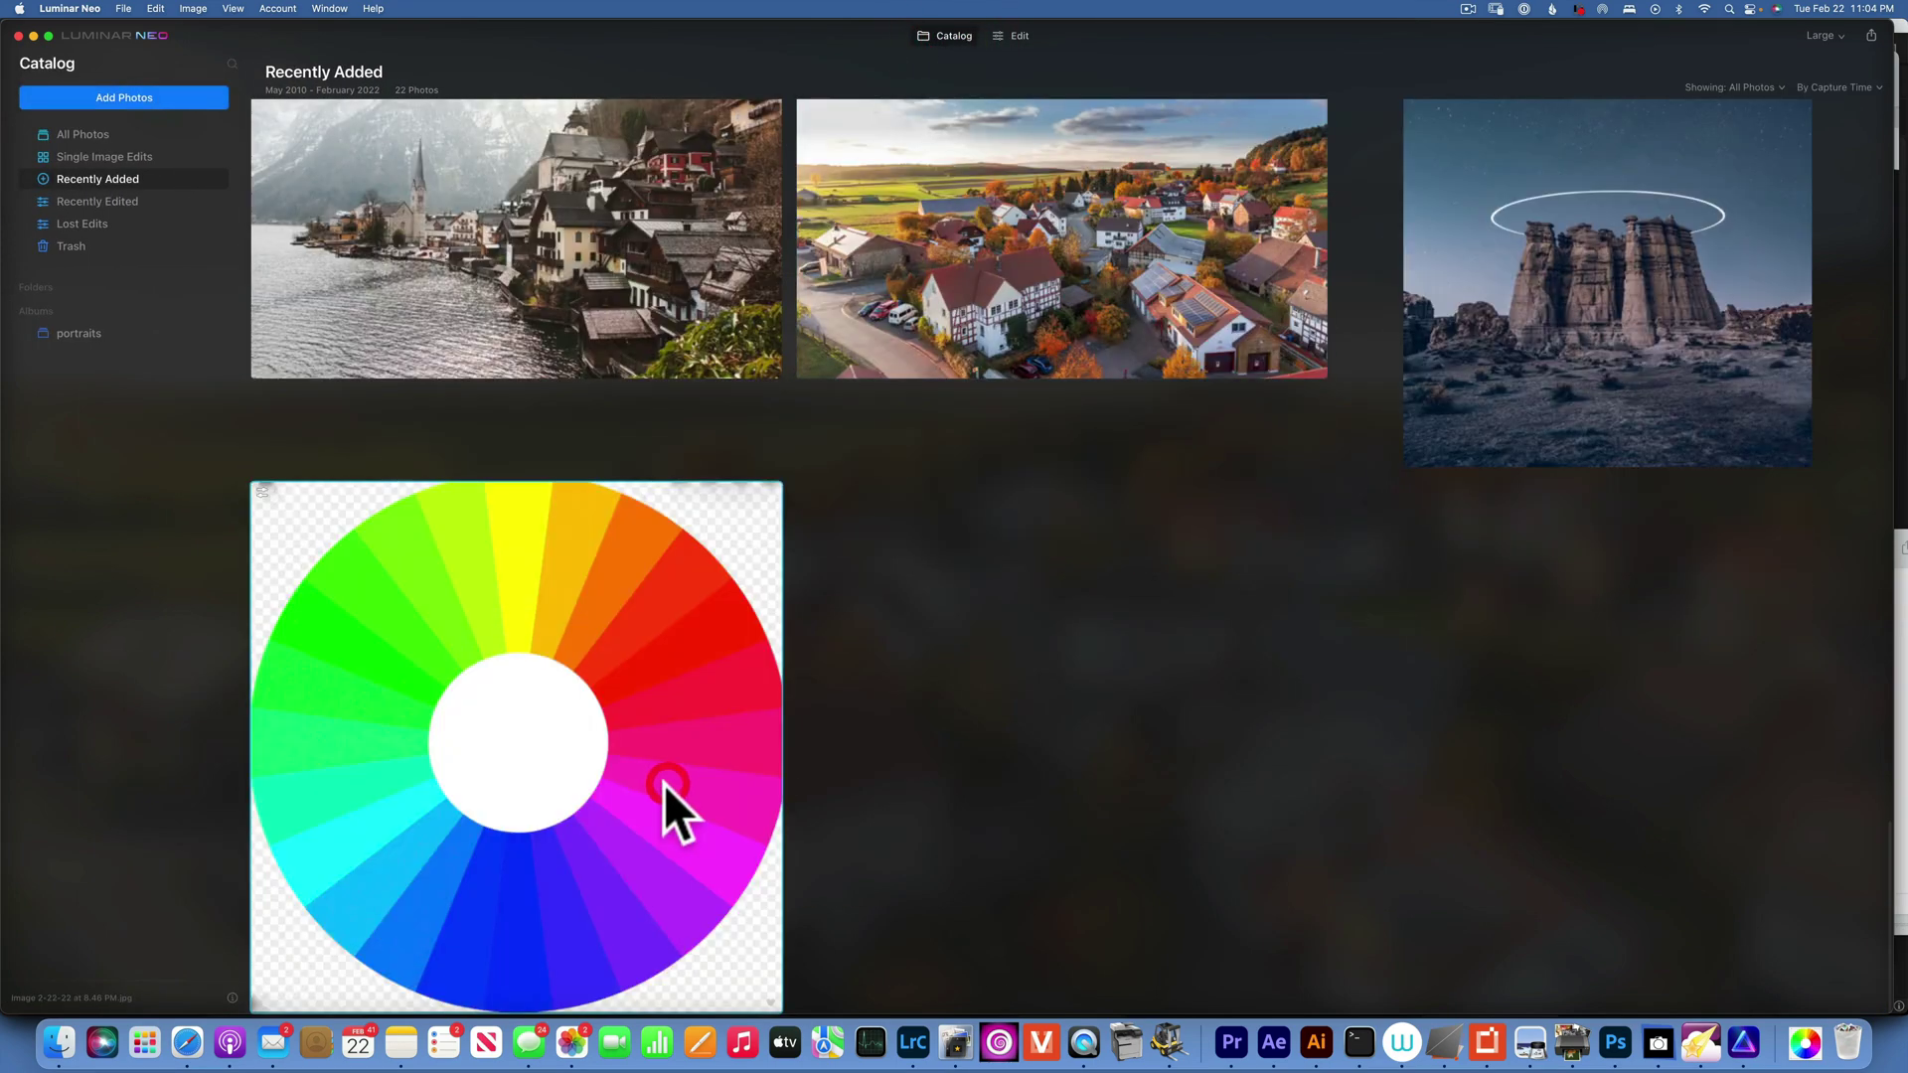
left_click(664, 784)
left_click(1016, 36)
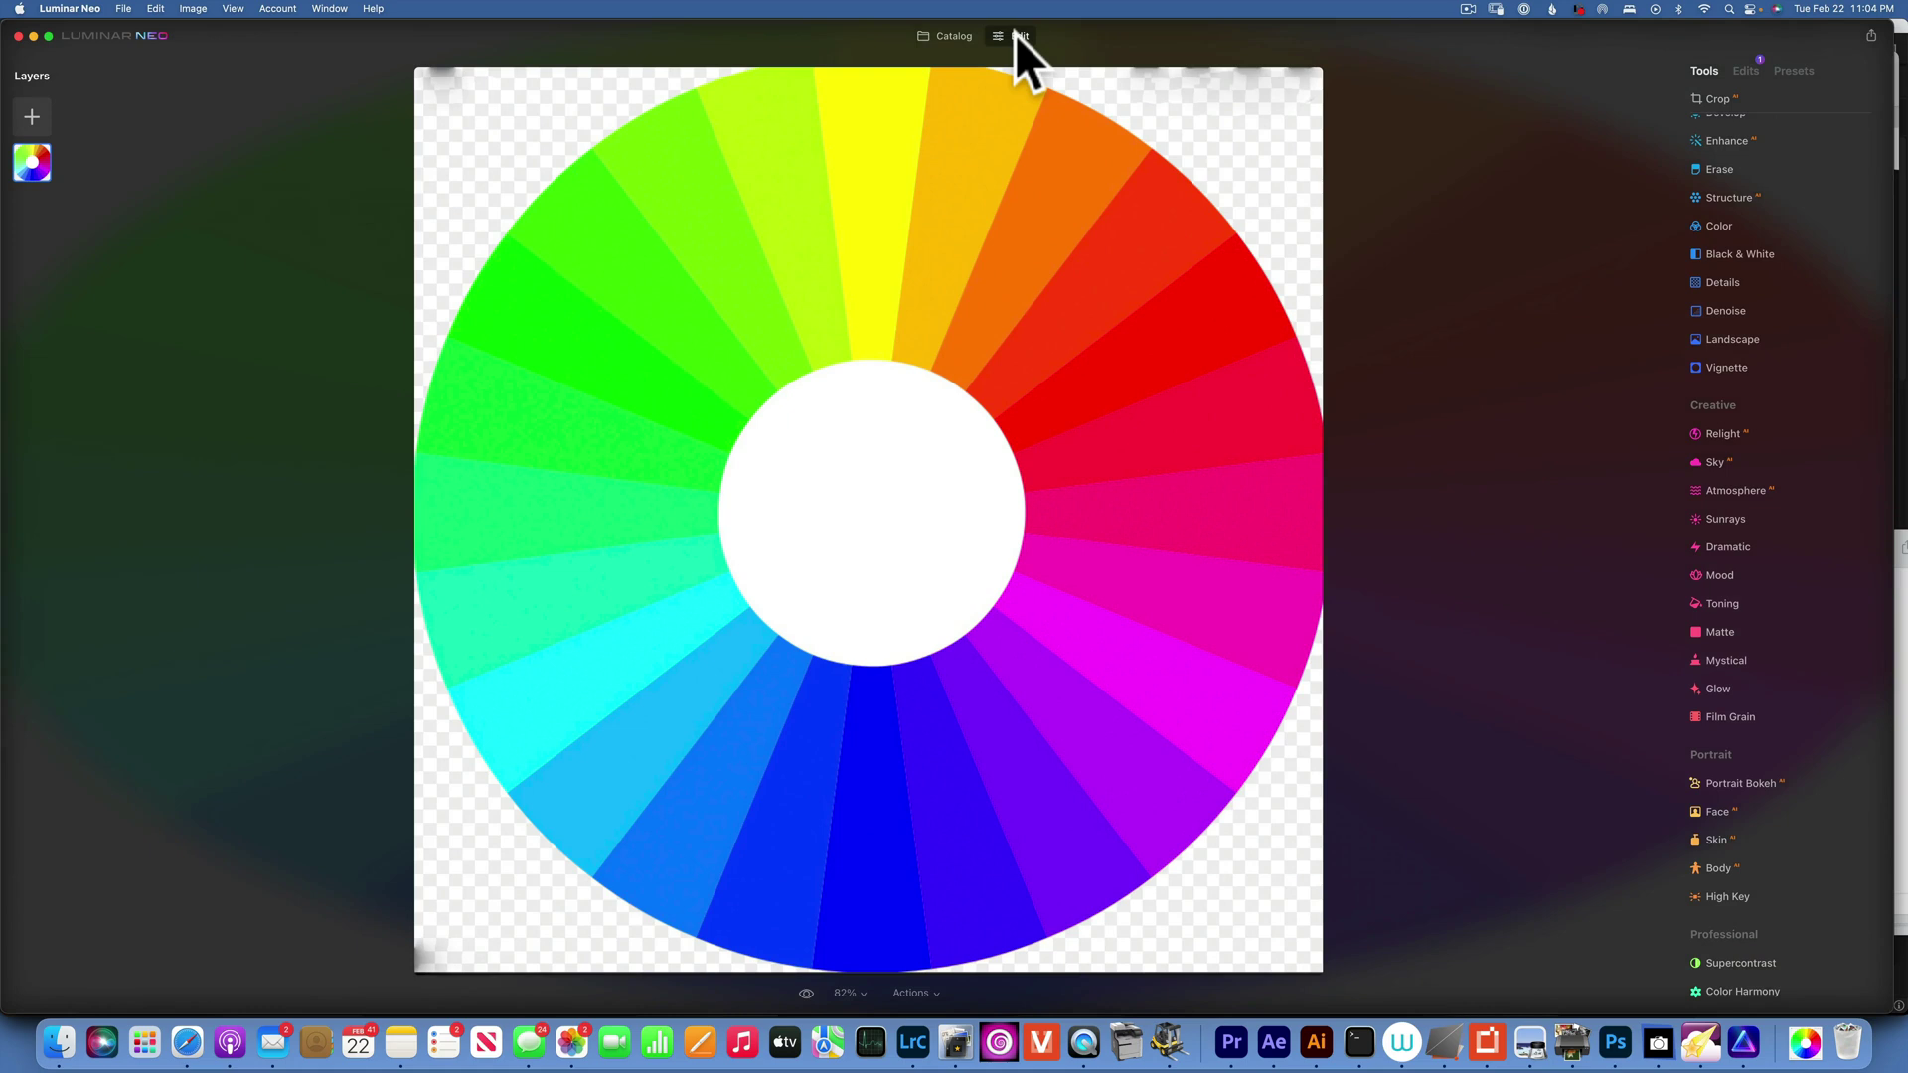
left_click(1763, 987)
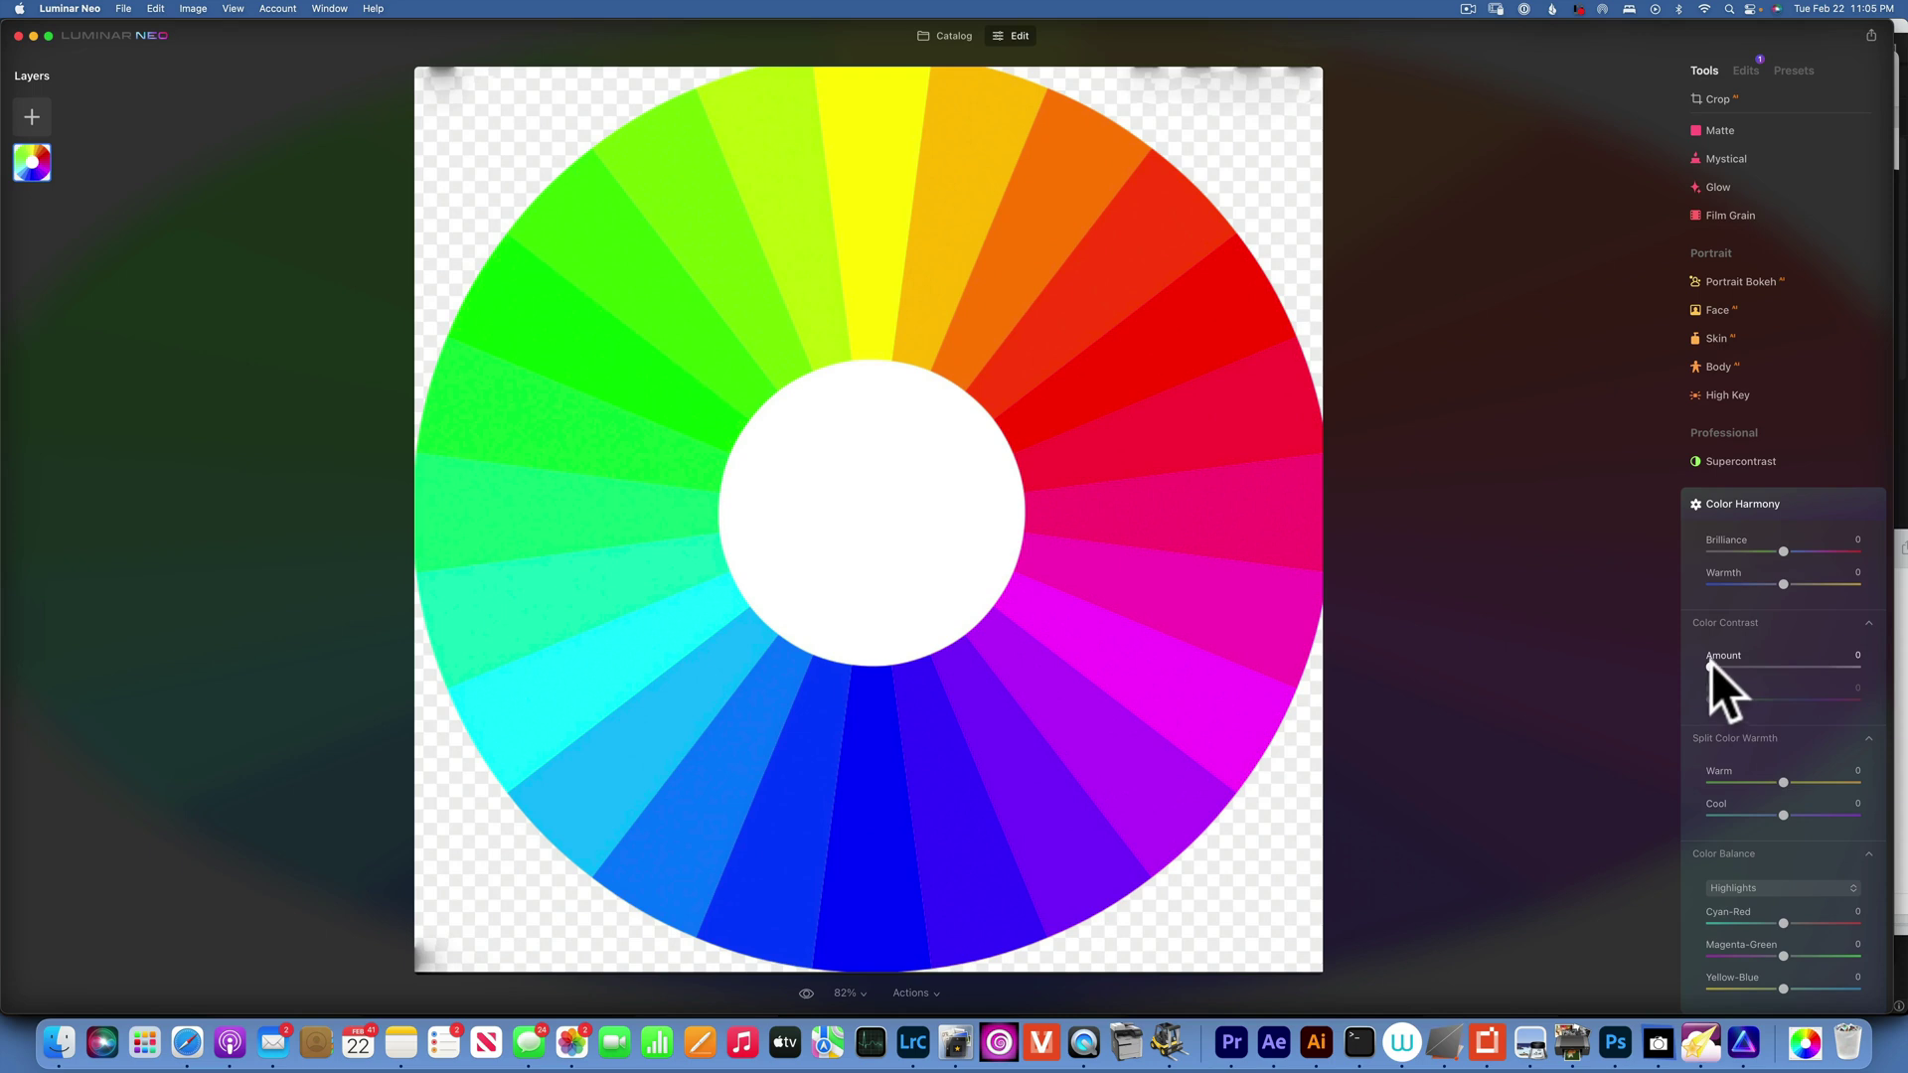
Step: Try small Color Contrast Amounts (around 10–21) on the colour wheel and sweep its Hue
left_click_drag(1711, 665, 1729, 665)
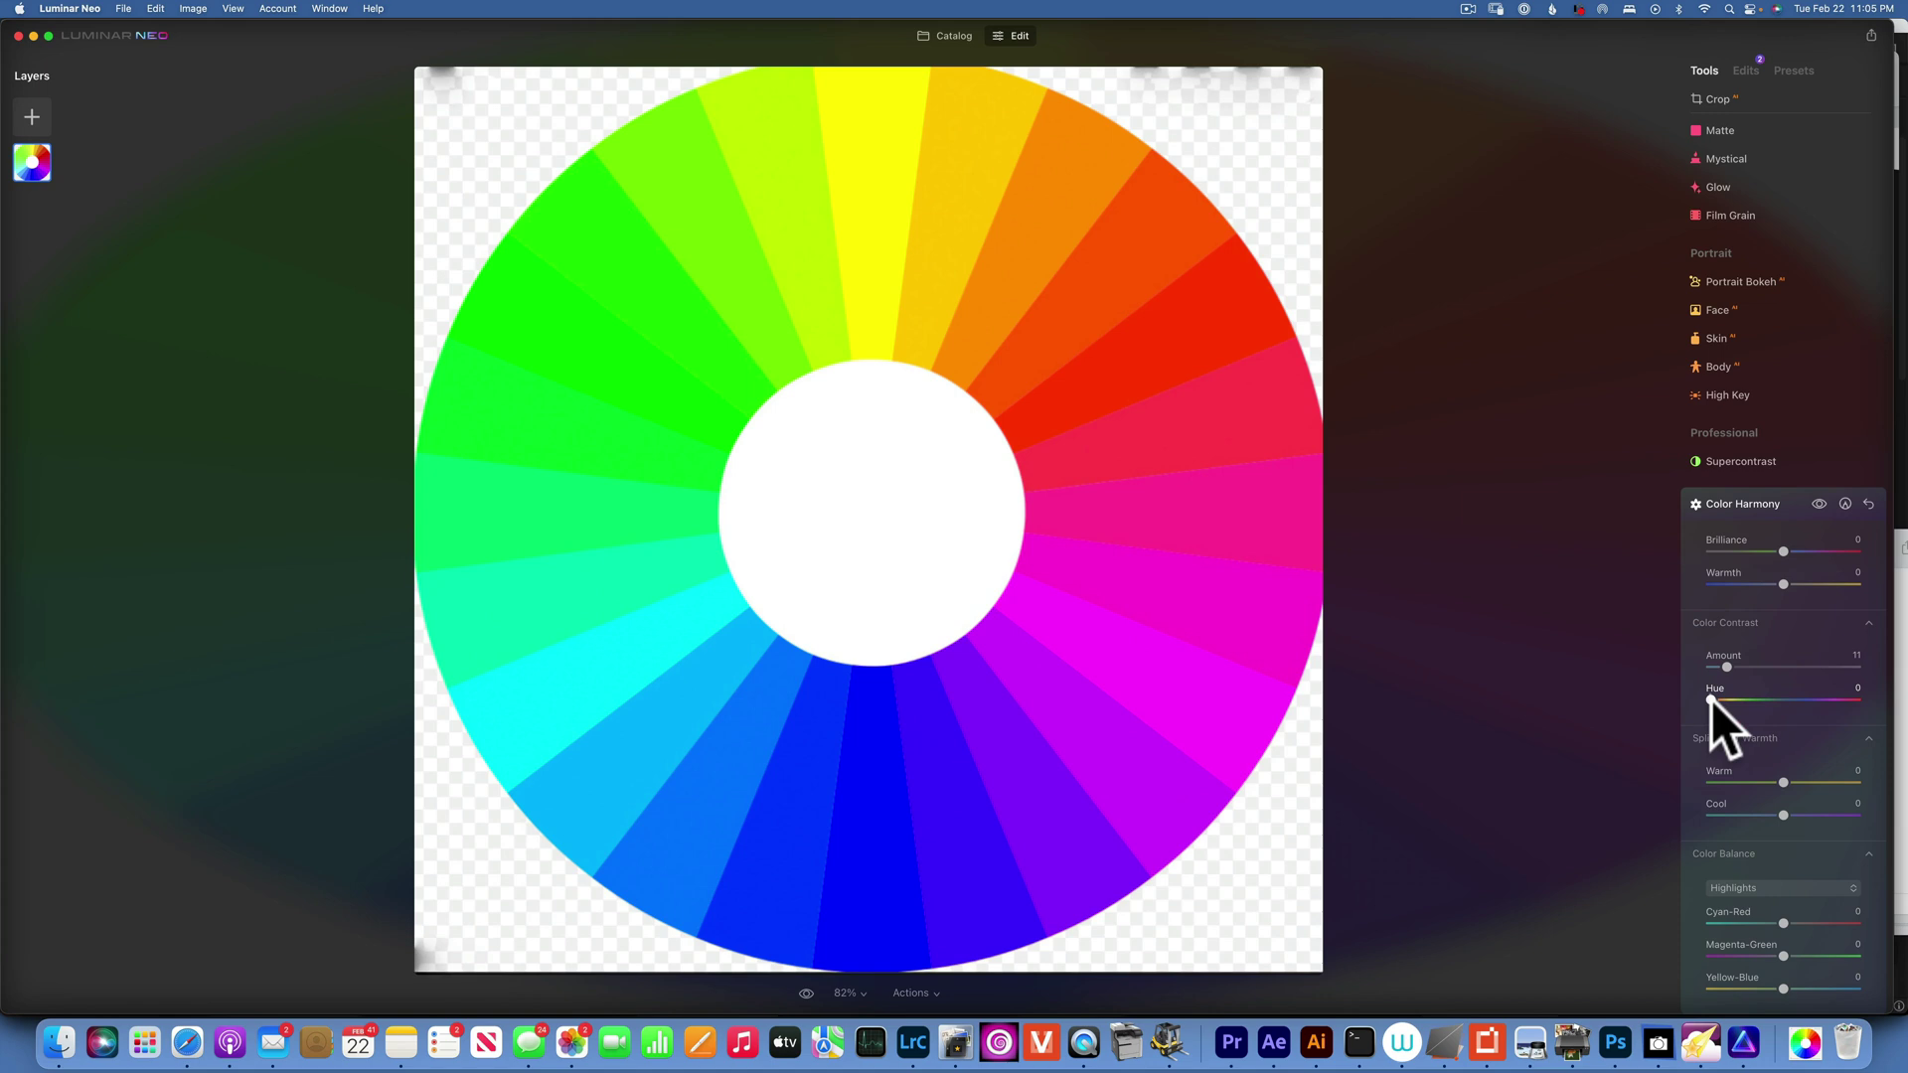
left_click_drag(1743, 699, 1900, 702)
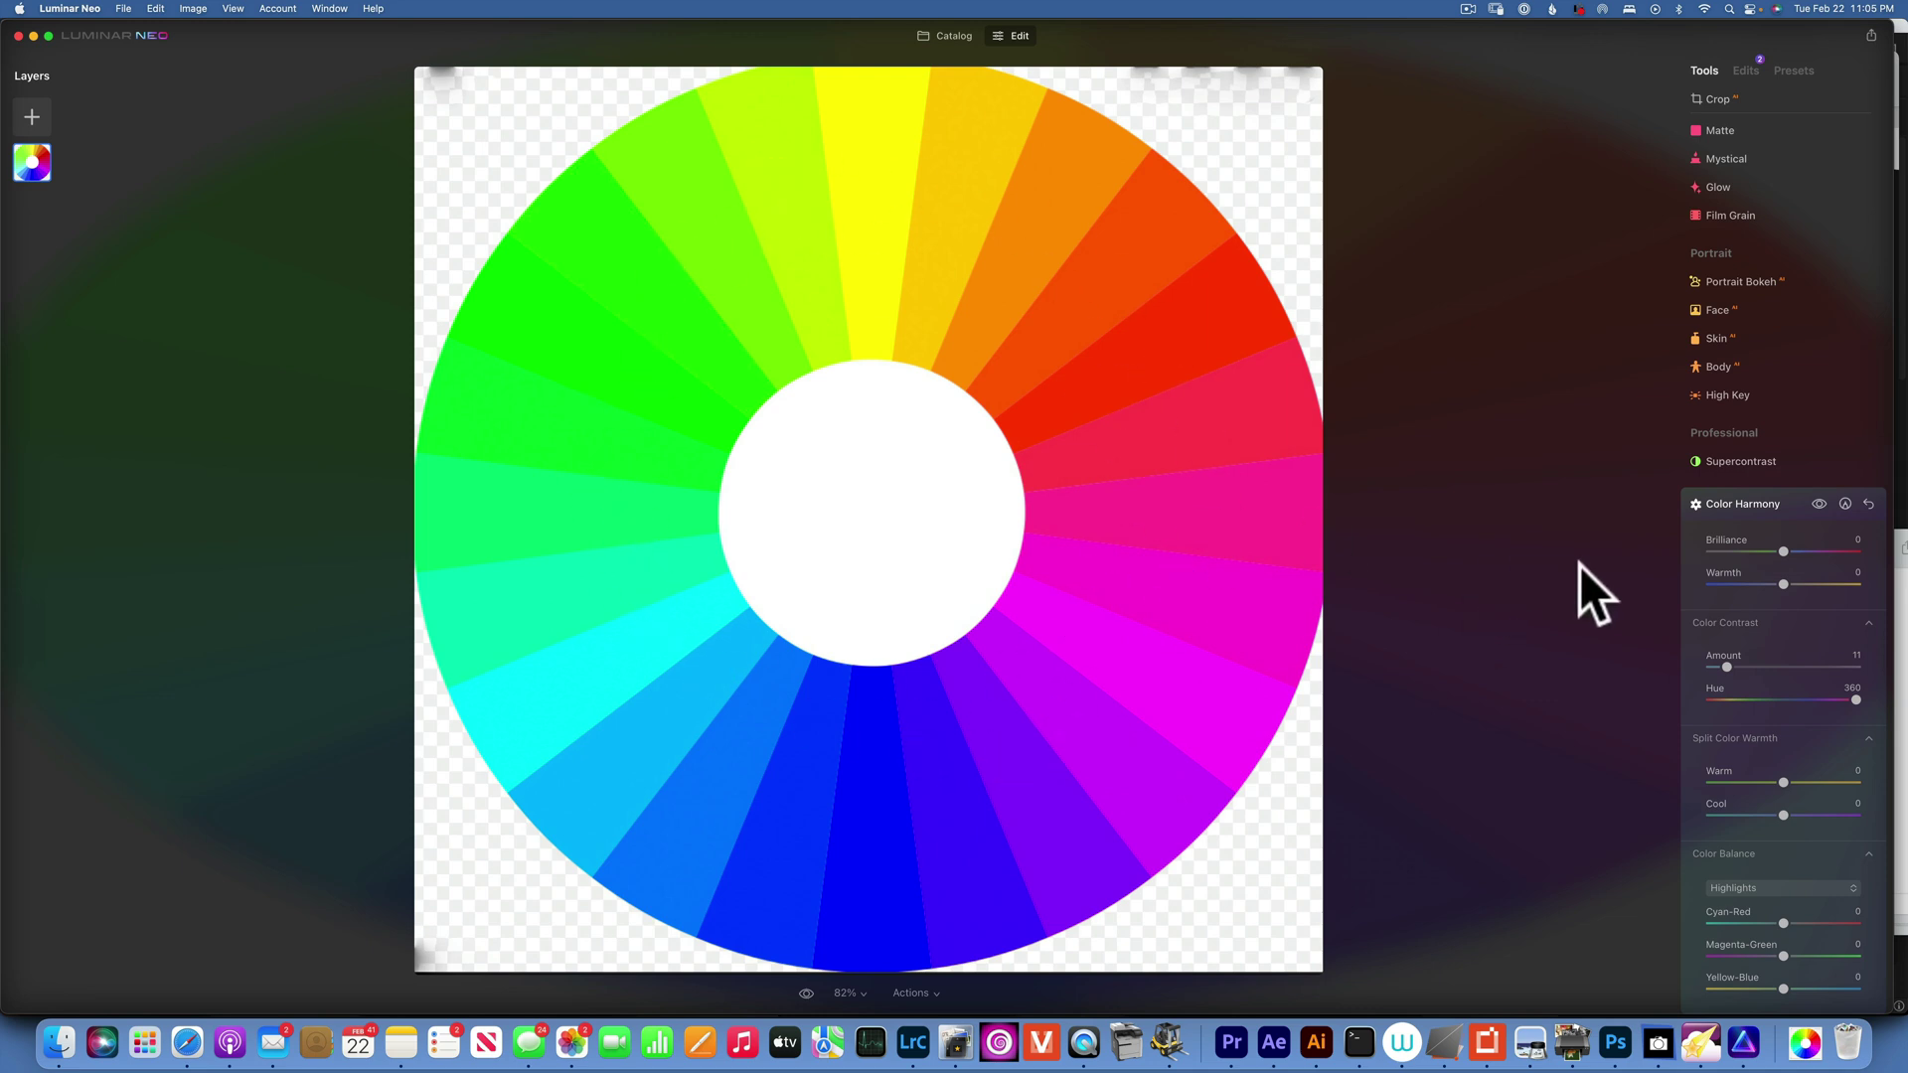
left_click(1675, 700)
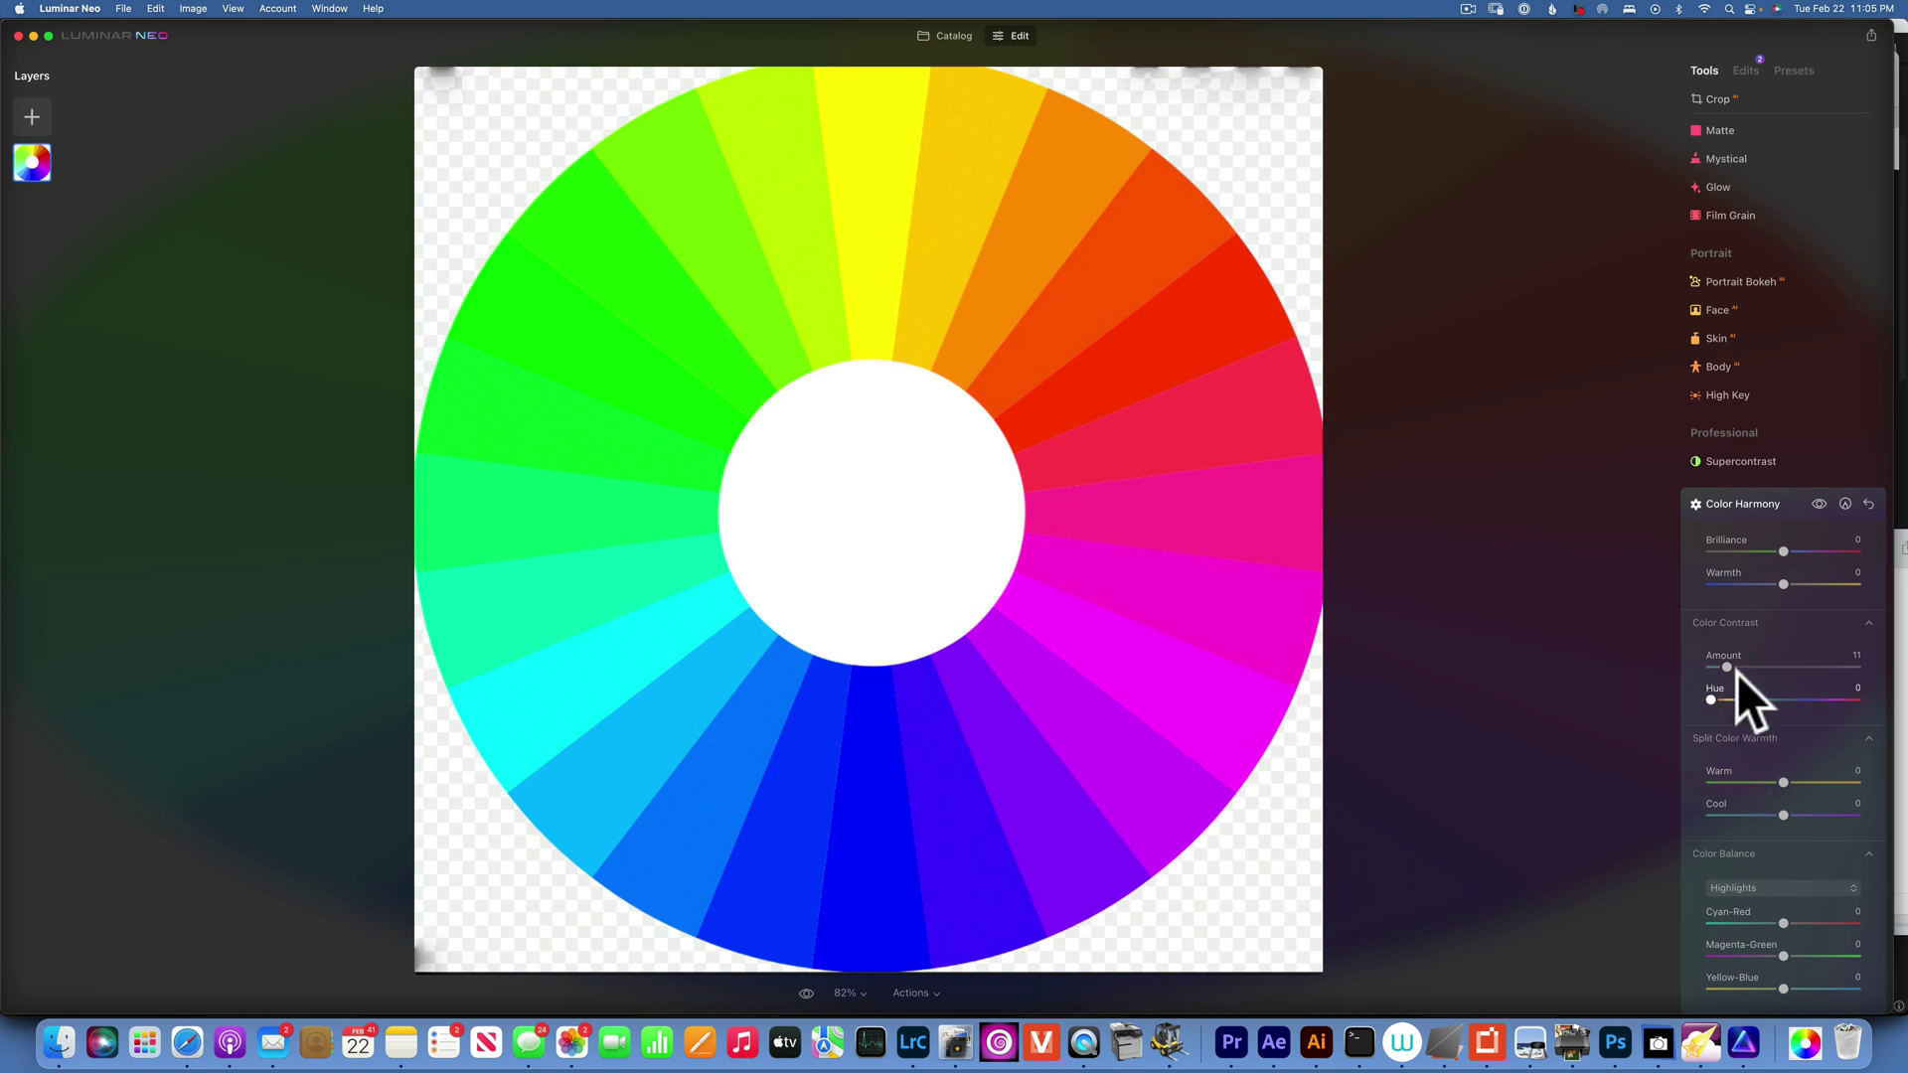
left_click_drag(1727, 665, 1661, 702)
left_click(1705, 699)
Step: Push Color Contrast Amount high, reset it, then test 40, 100, 64 and 91 with shifted Hue
left_click_drag(1725, 663, 1870, 647)
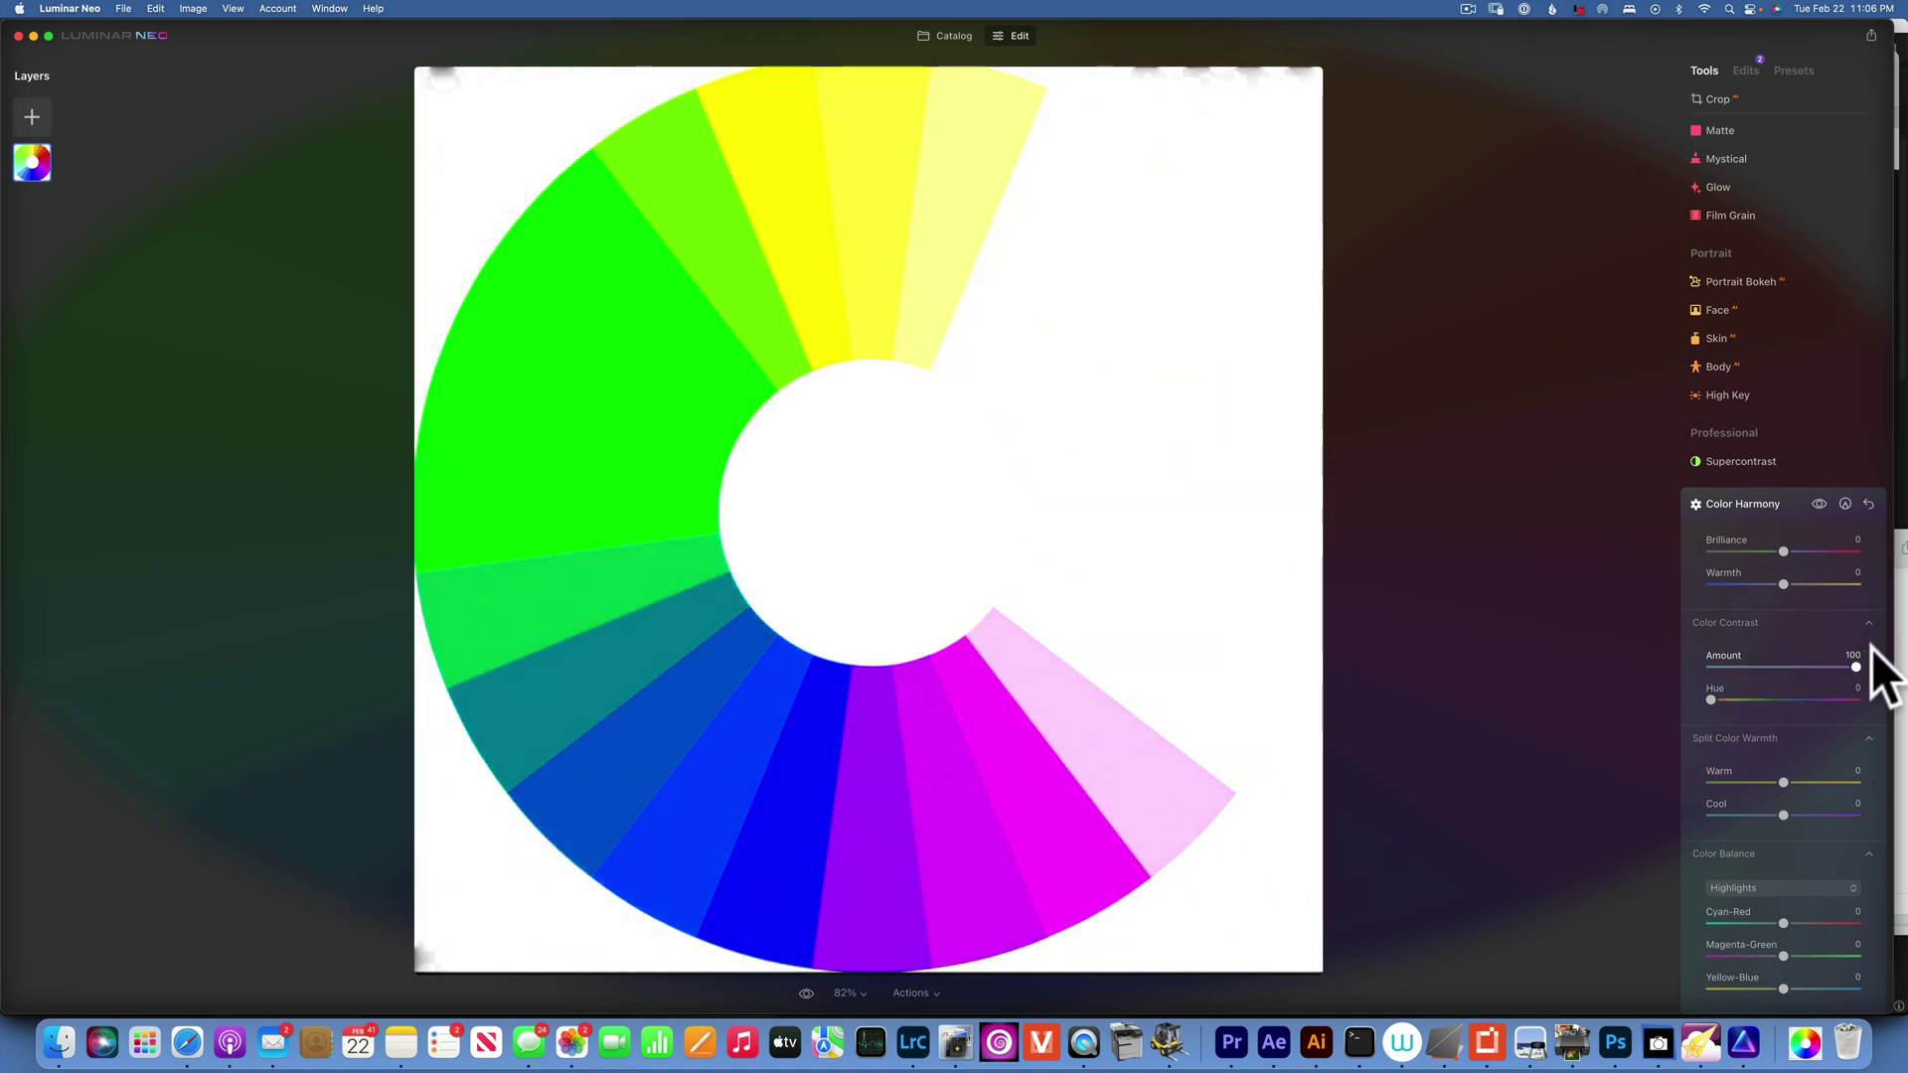
double_click(1870, 648)
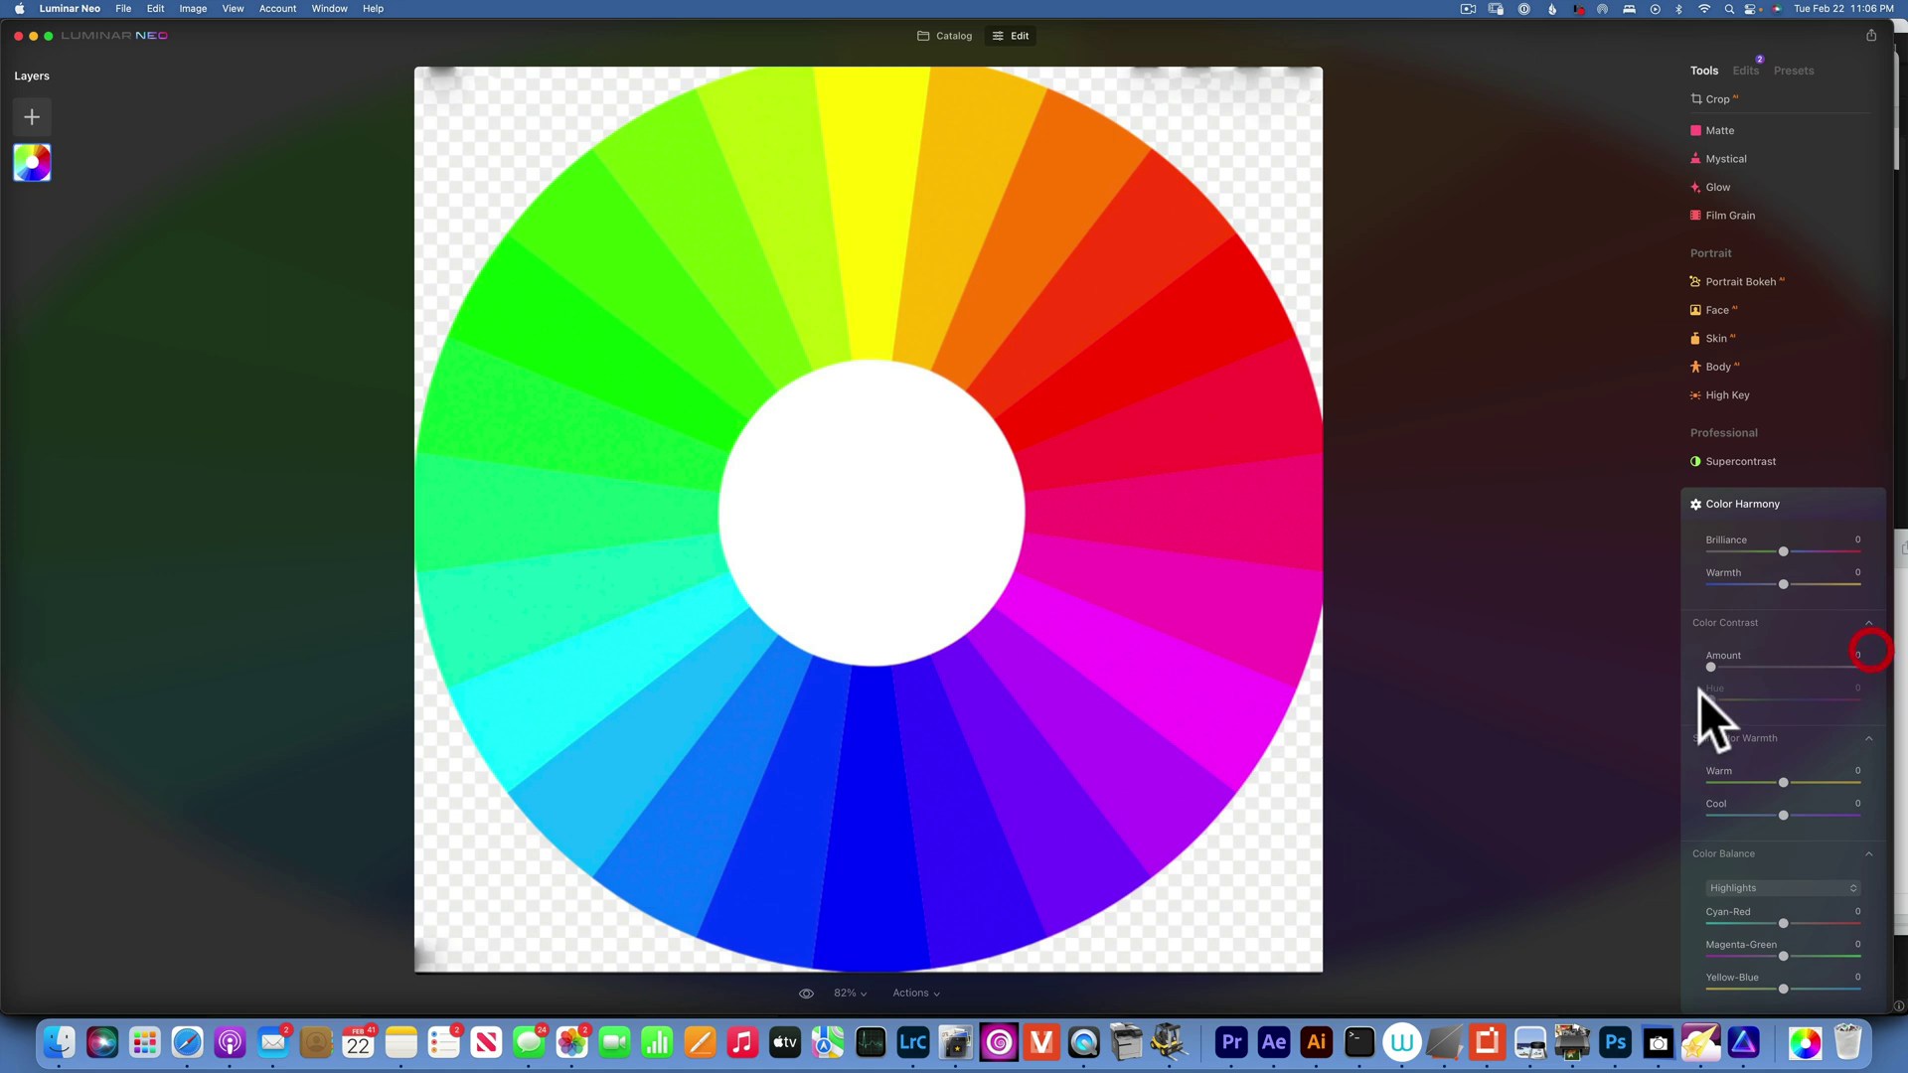
left_click_drag(1712, 666, 1808, 696)
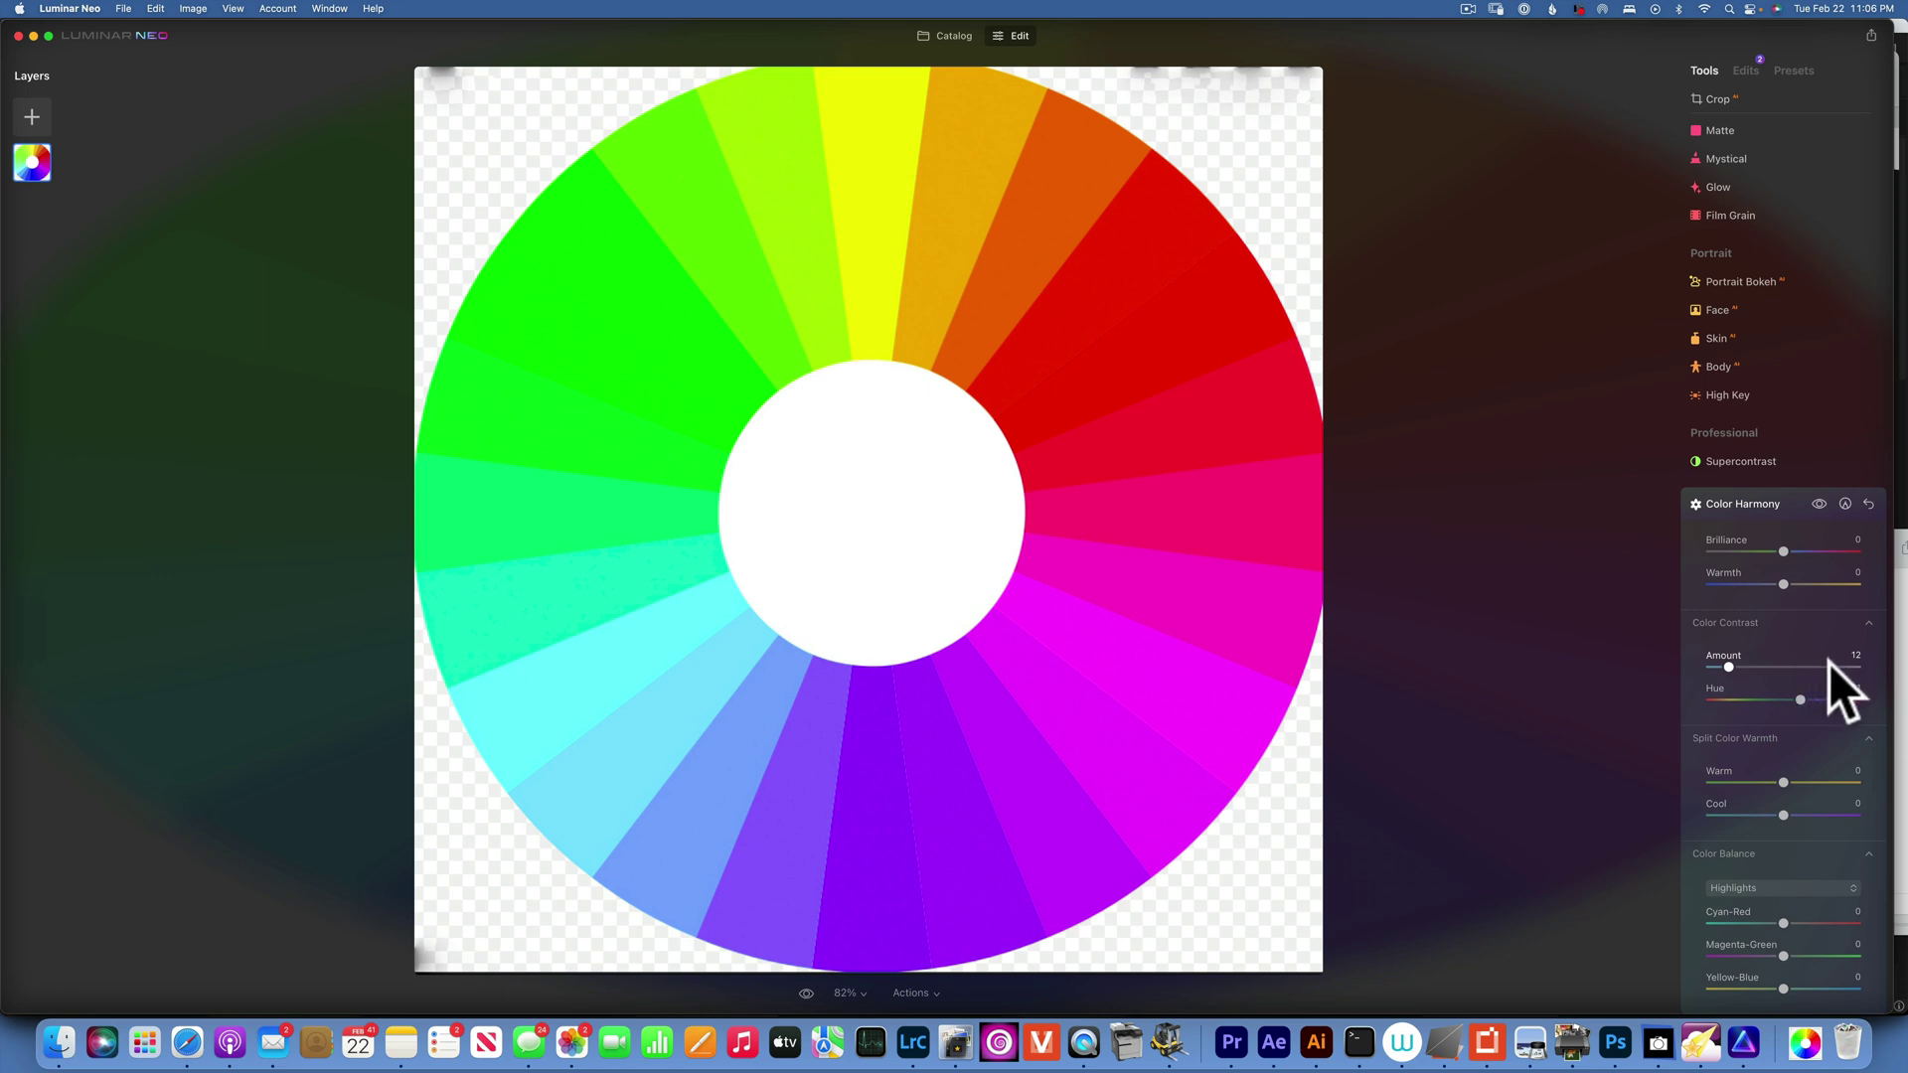
left_click_drag(1731, 667, 1875, 672)
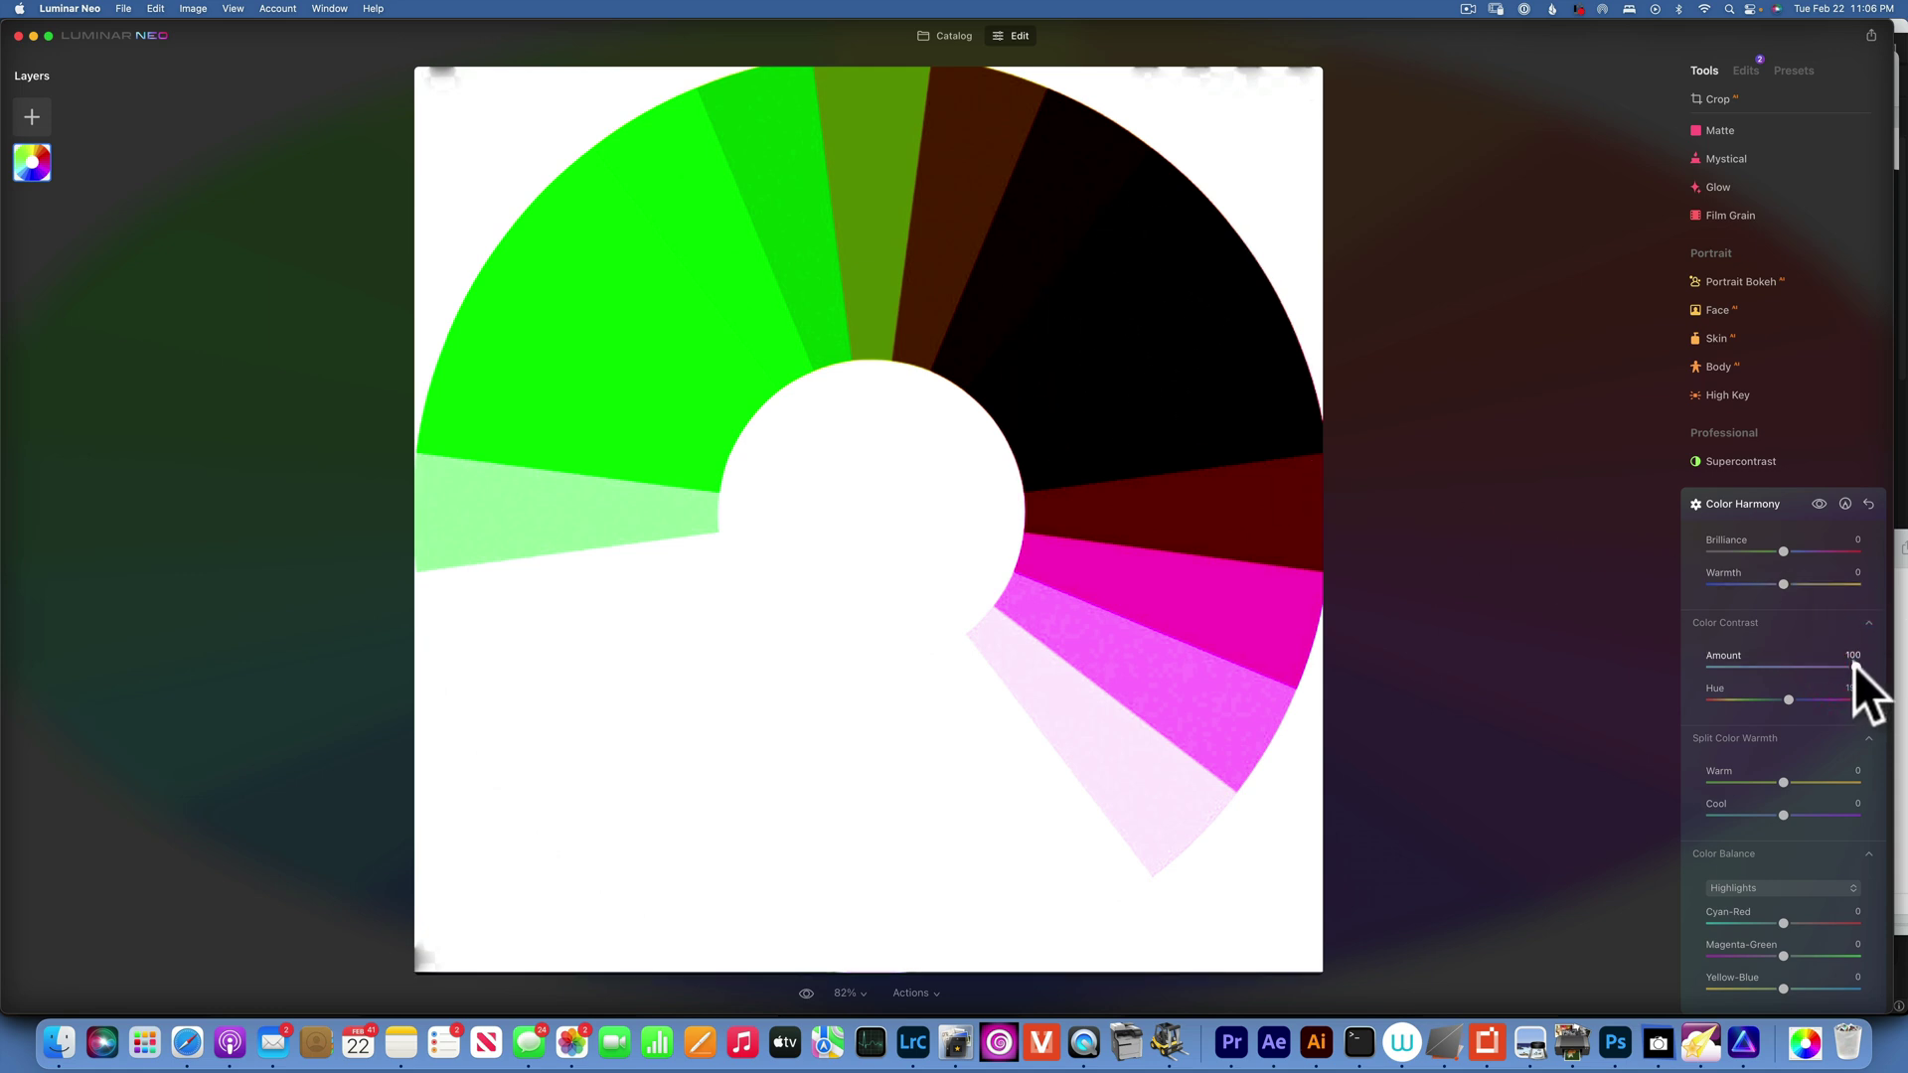
left_click_drag(1856, 664, 1810, 660)
left_click_drag(1856, 665, 1863, 665)
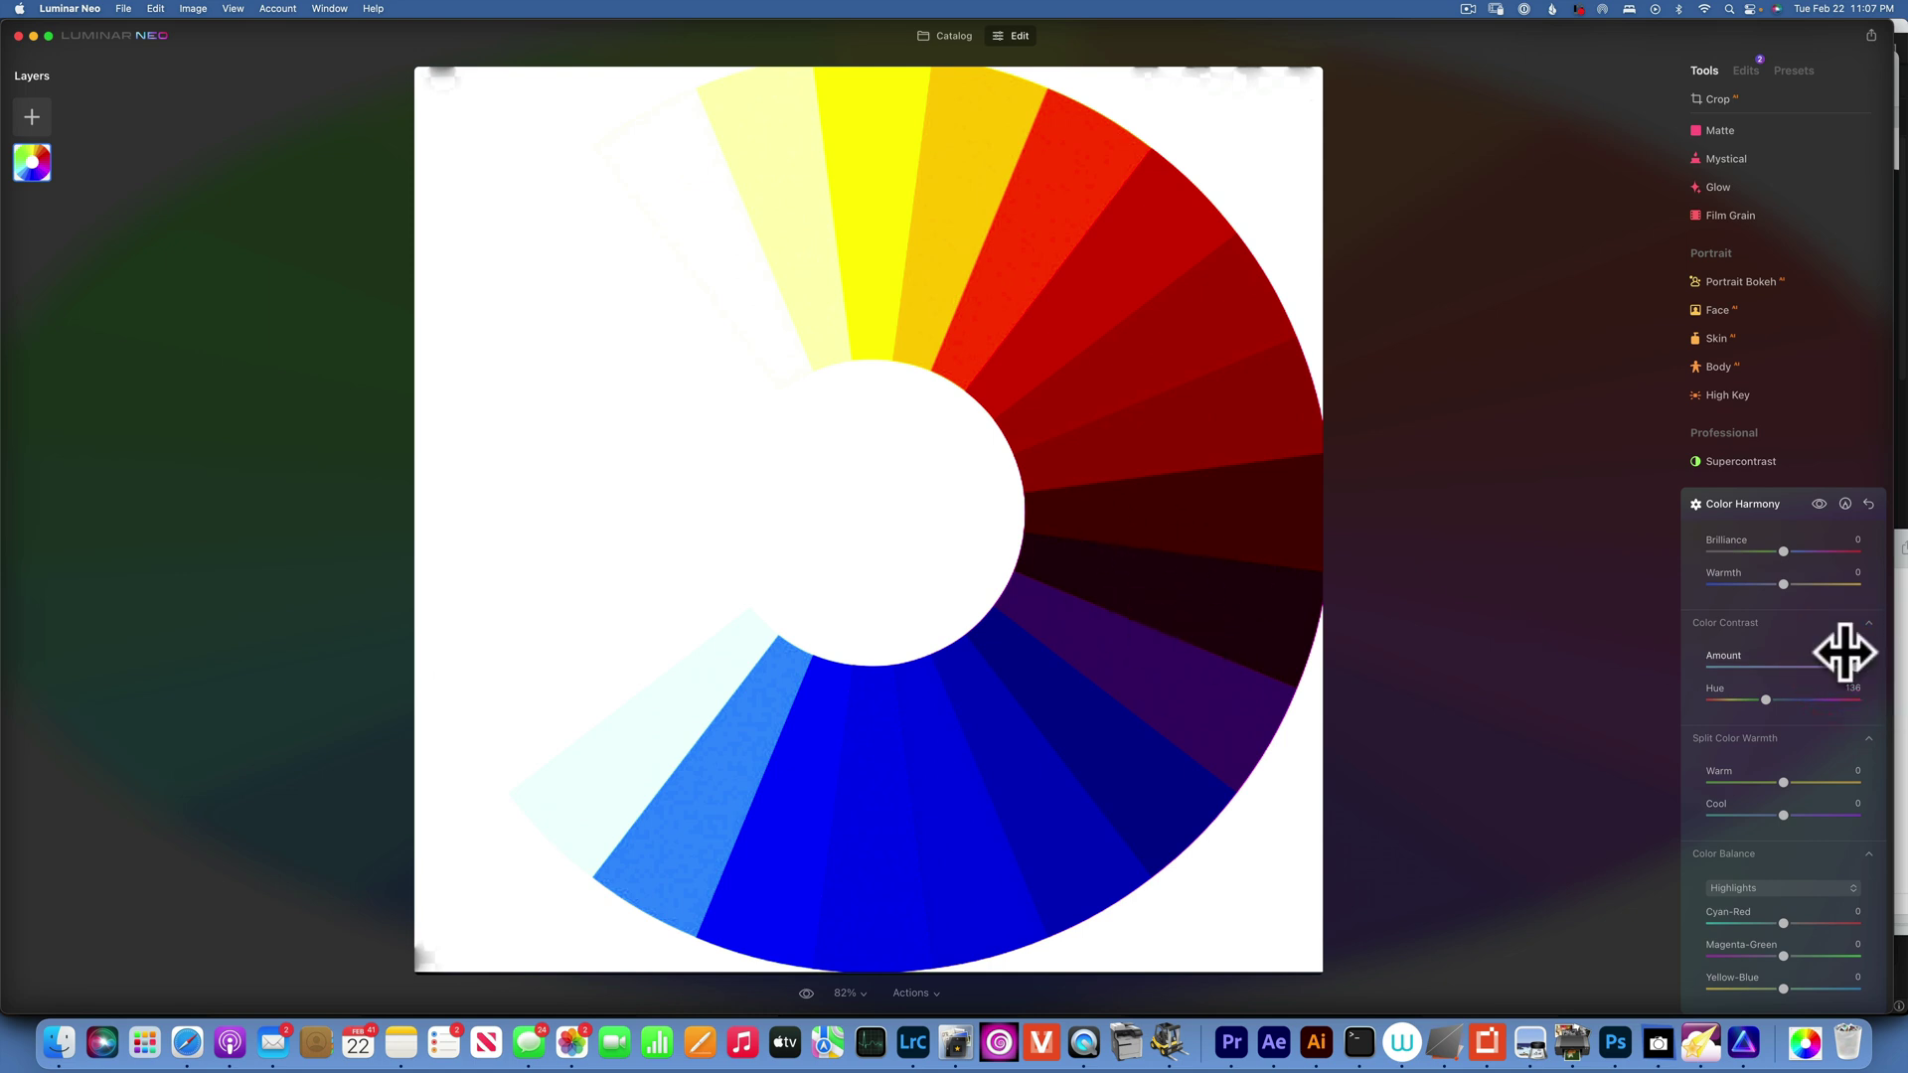
left_click_drag(1856, 665, 1685, 664)
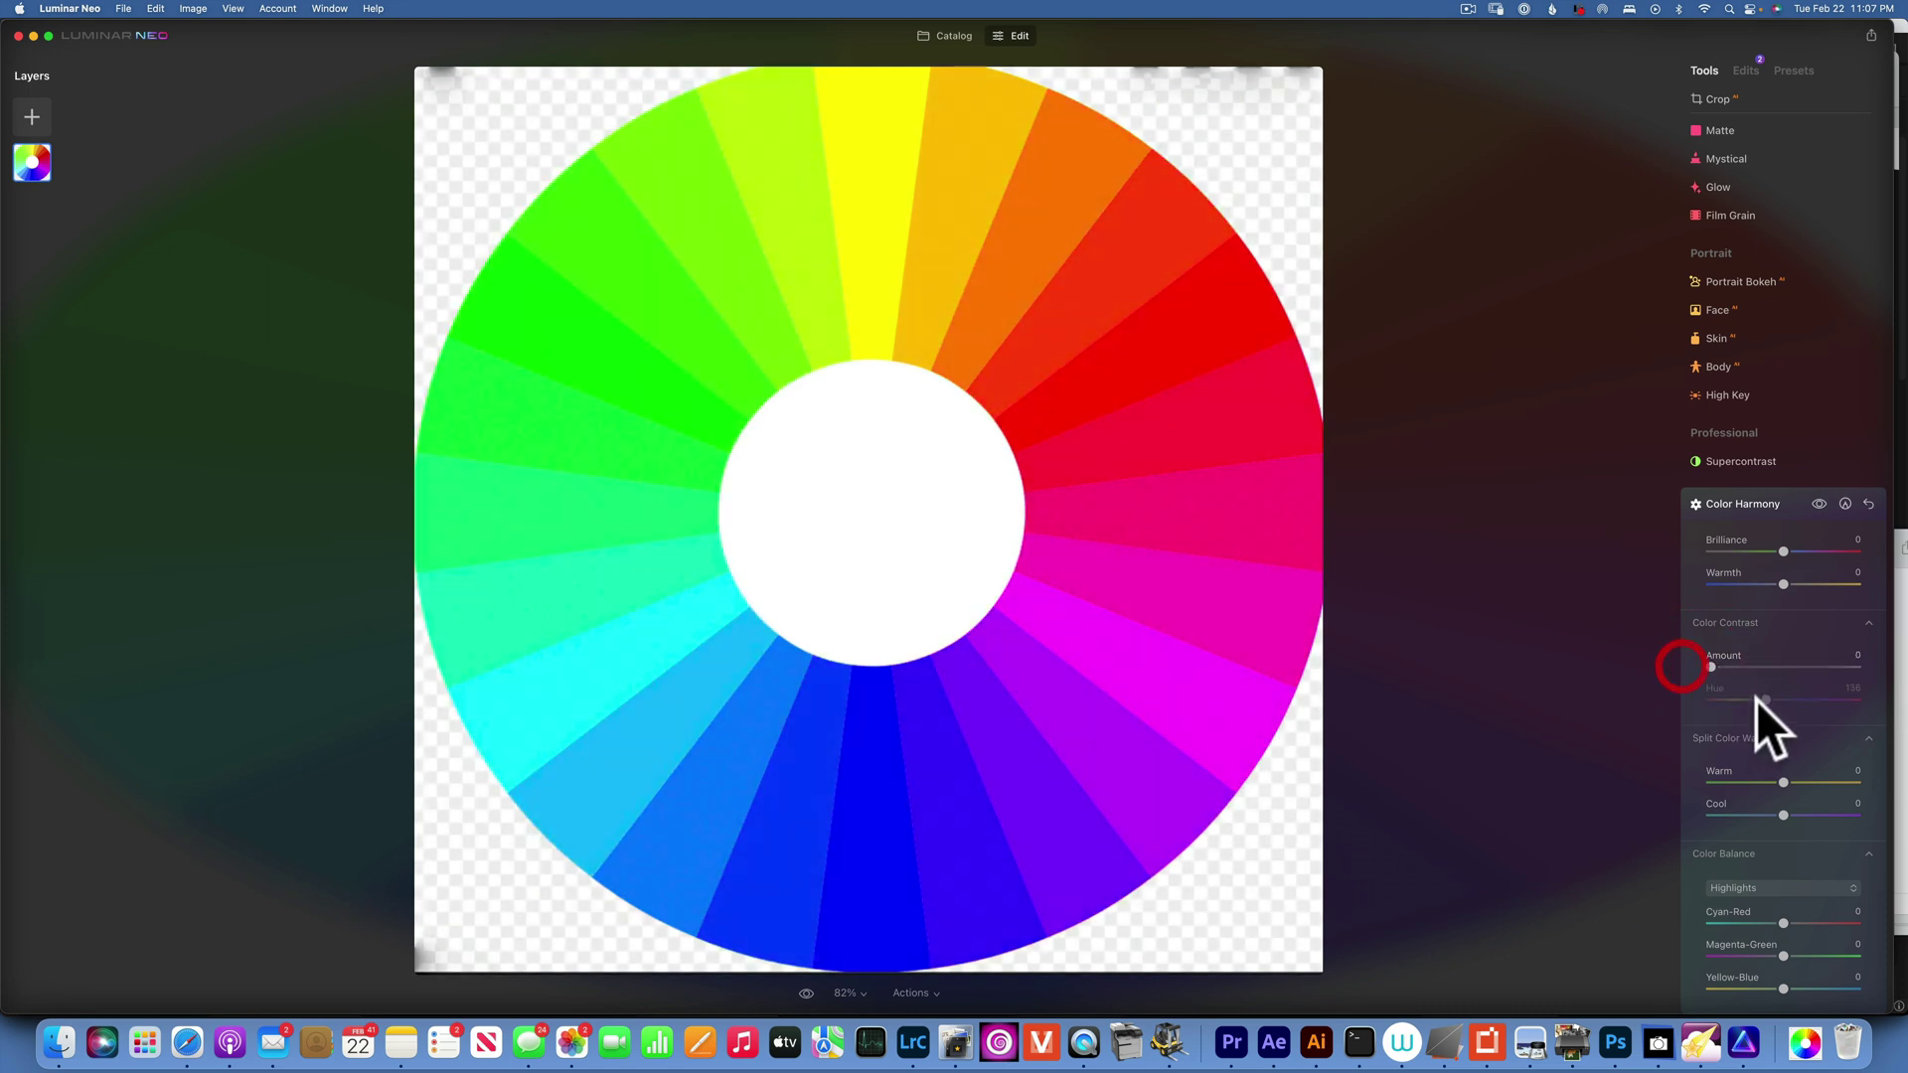
Step: Reopen the autumn village photo from the Catalog with Color Harmony showing in Edit
left_click(946, 35)
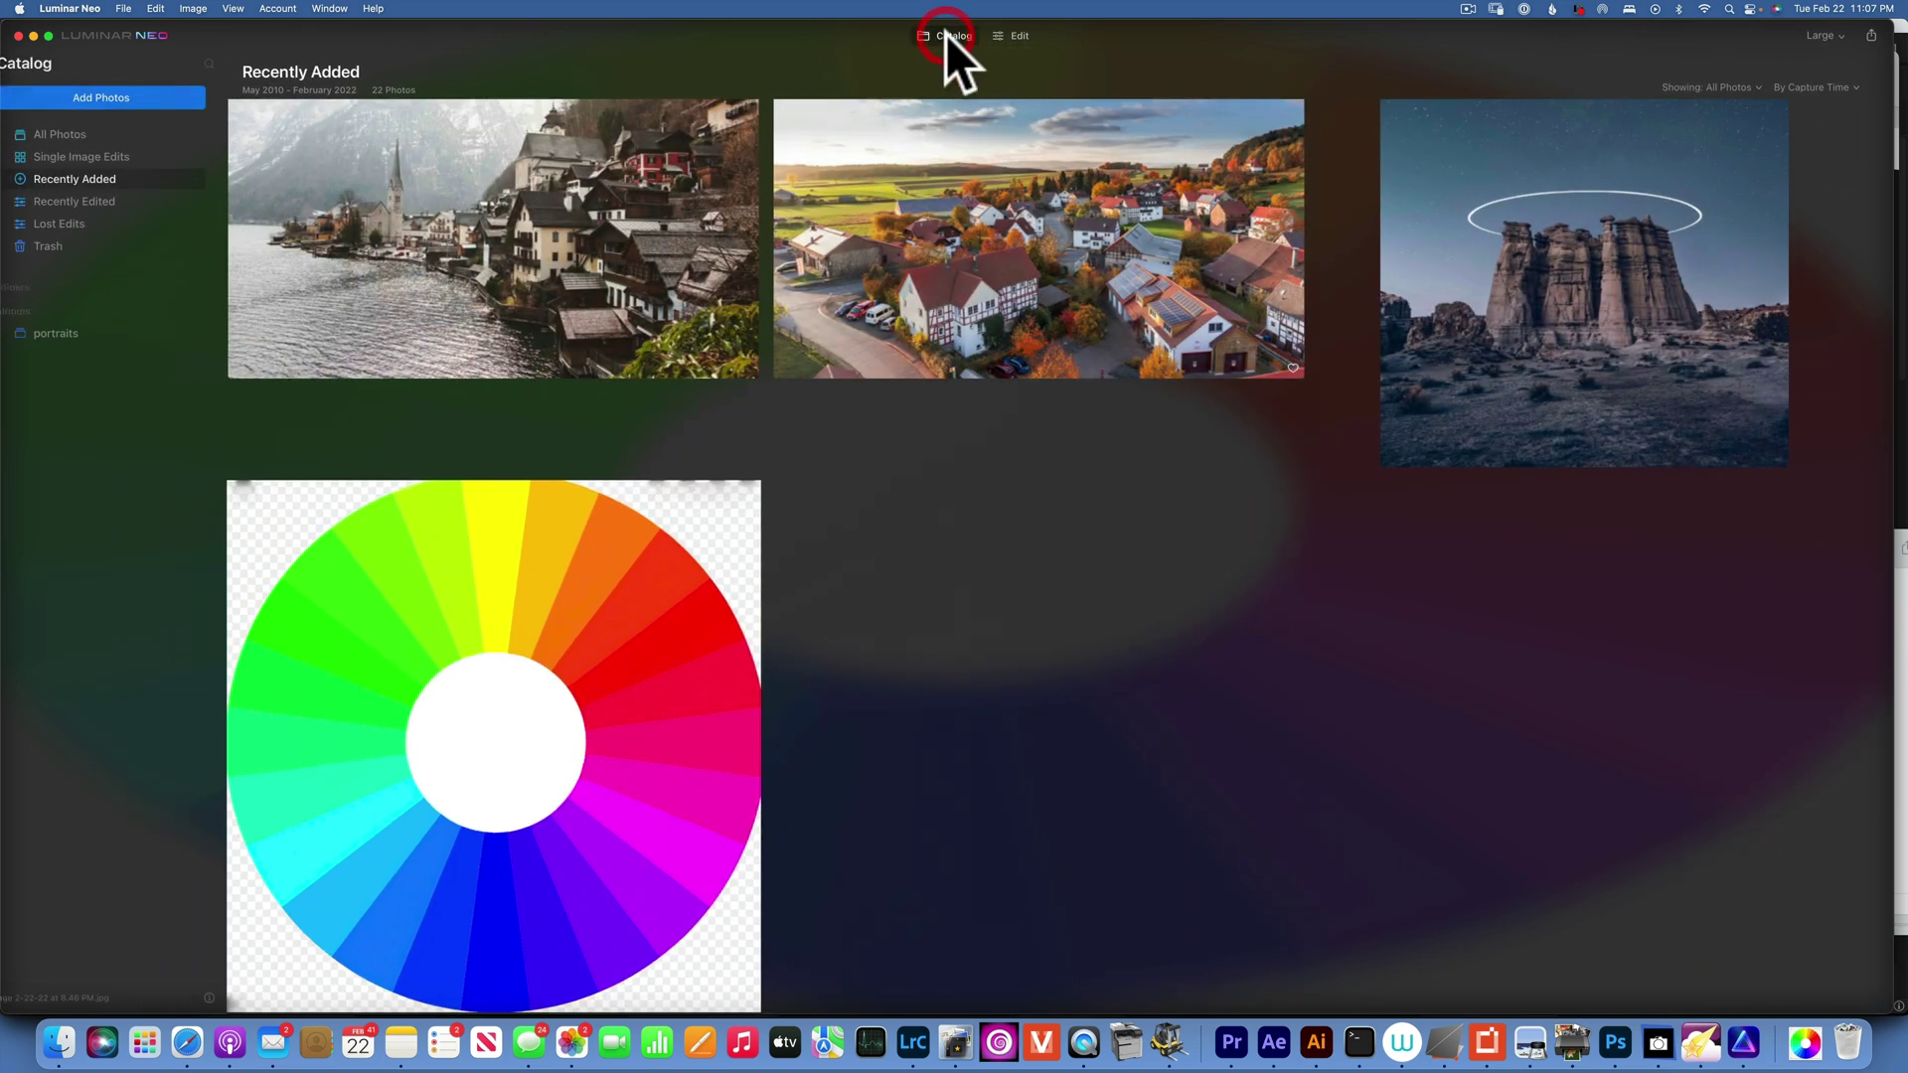
double_click(1040, 232)
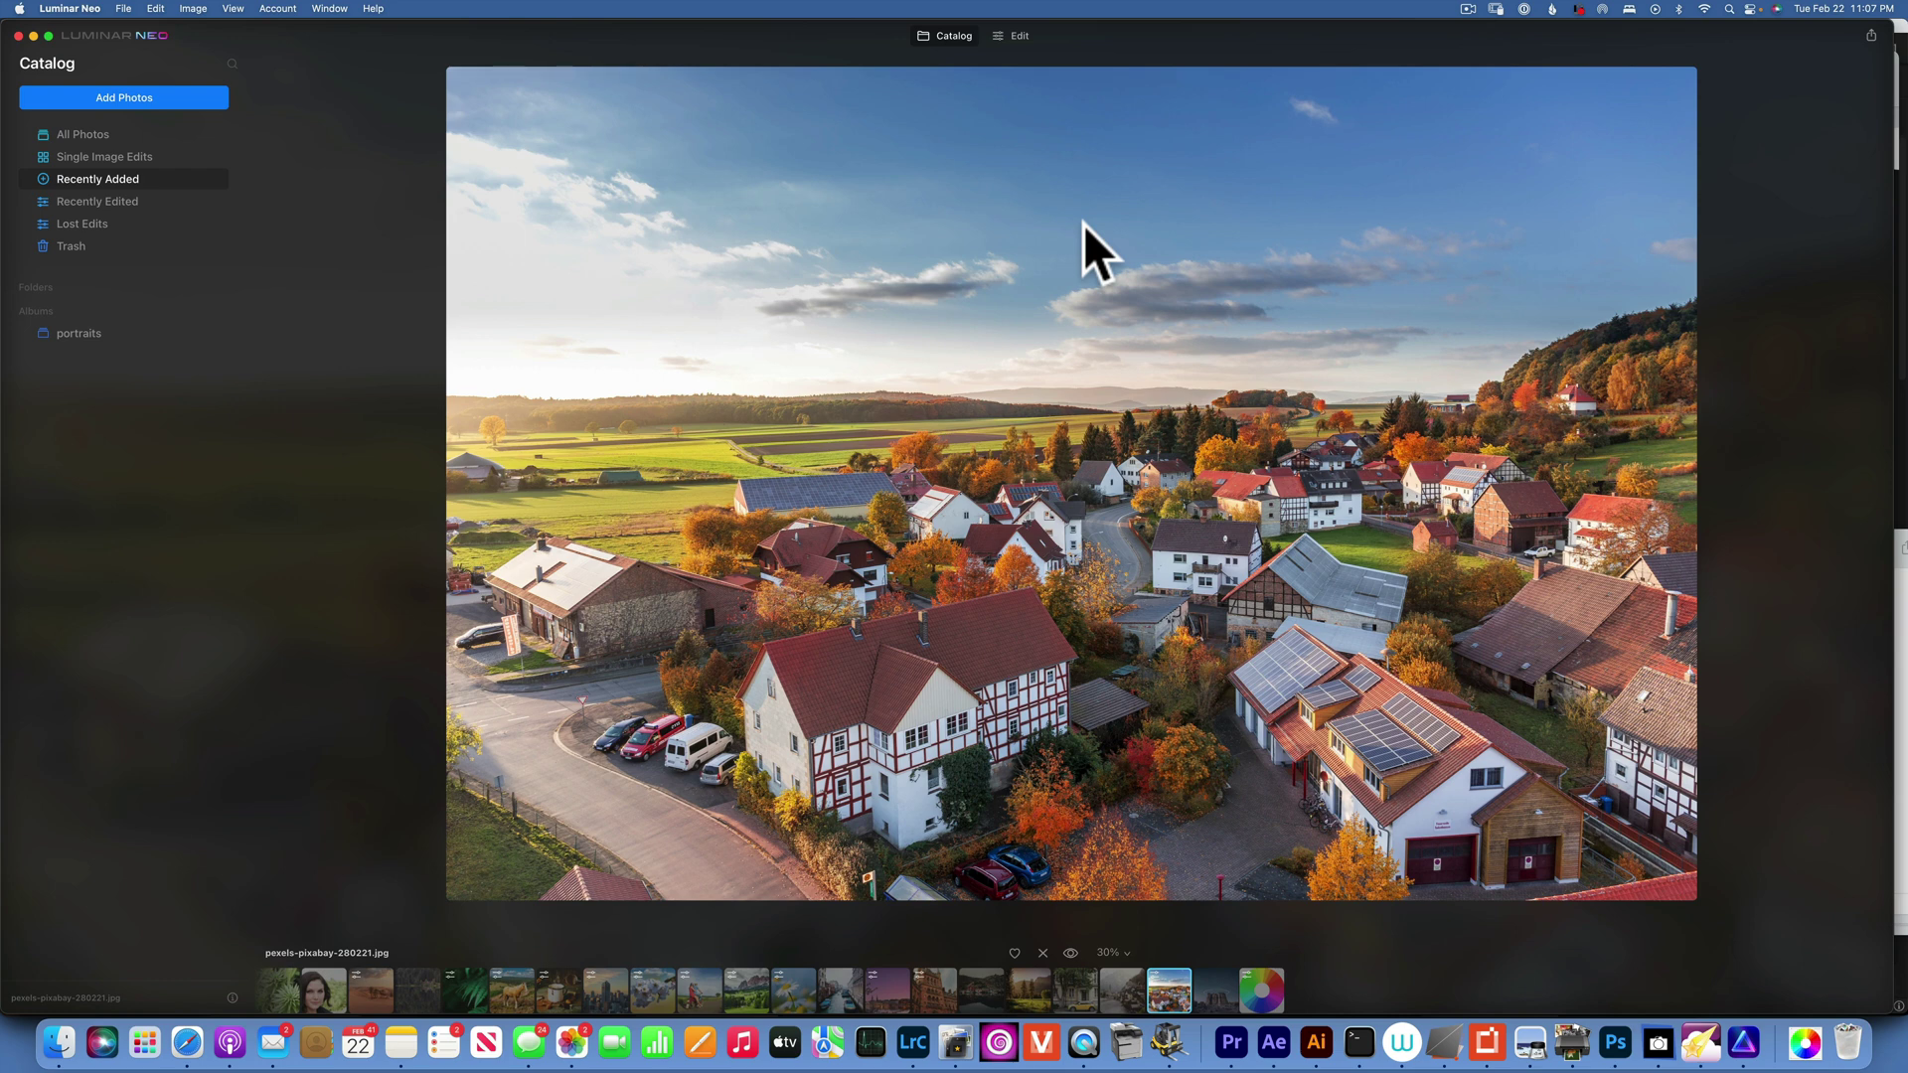
left_click(1017, 35)
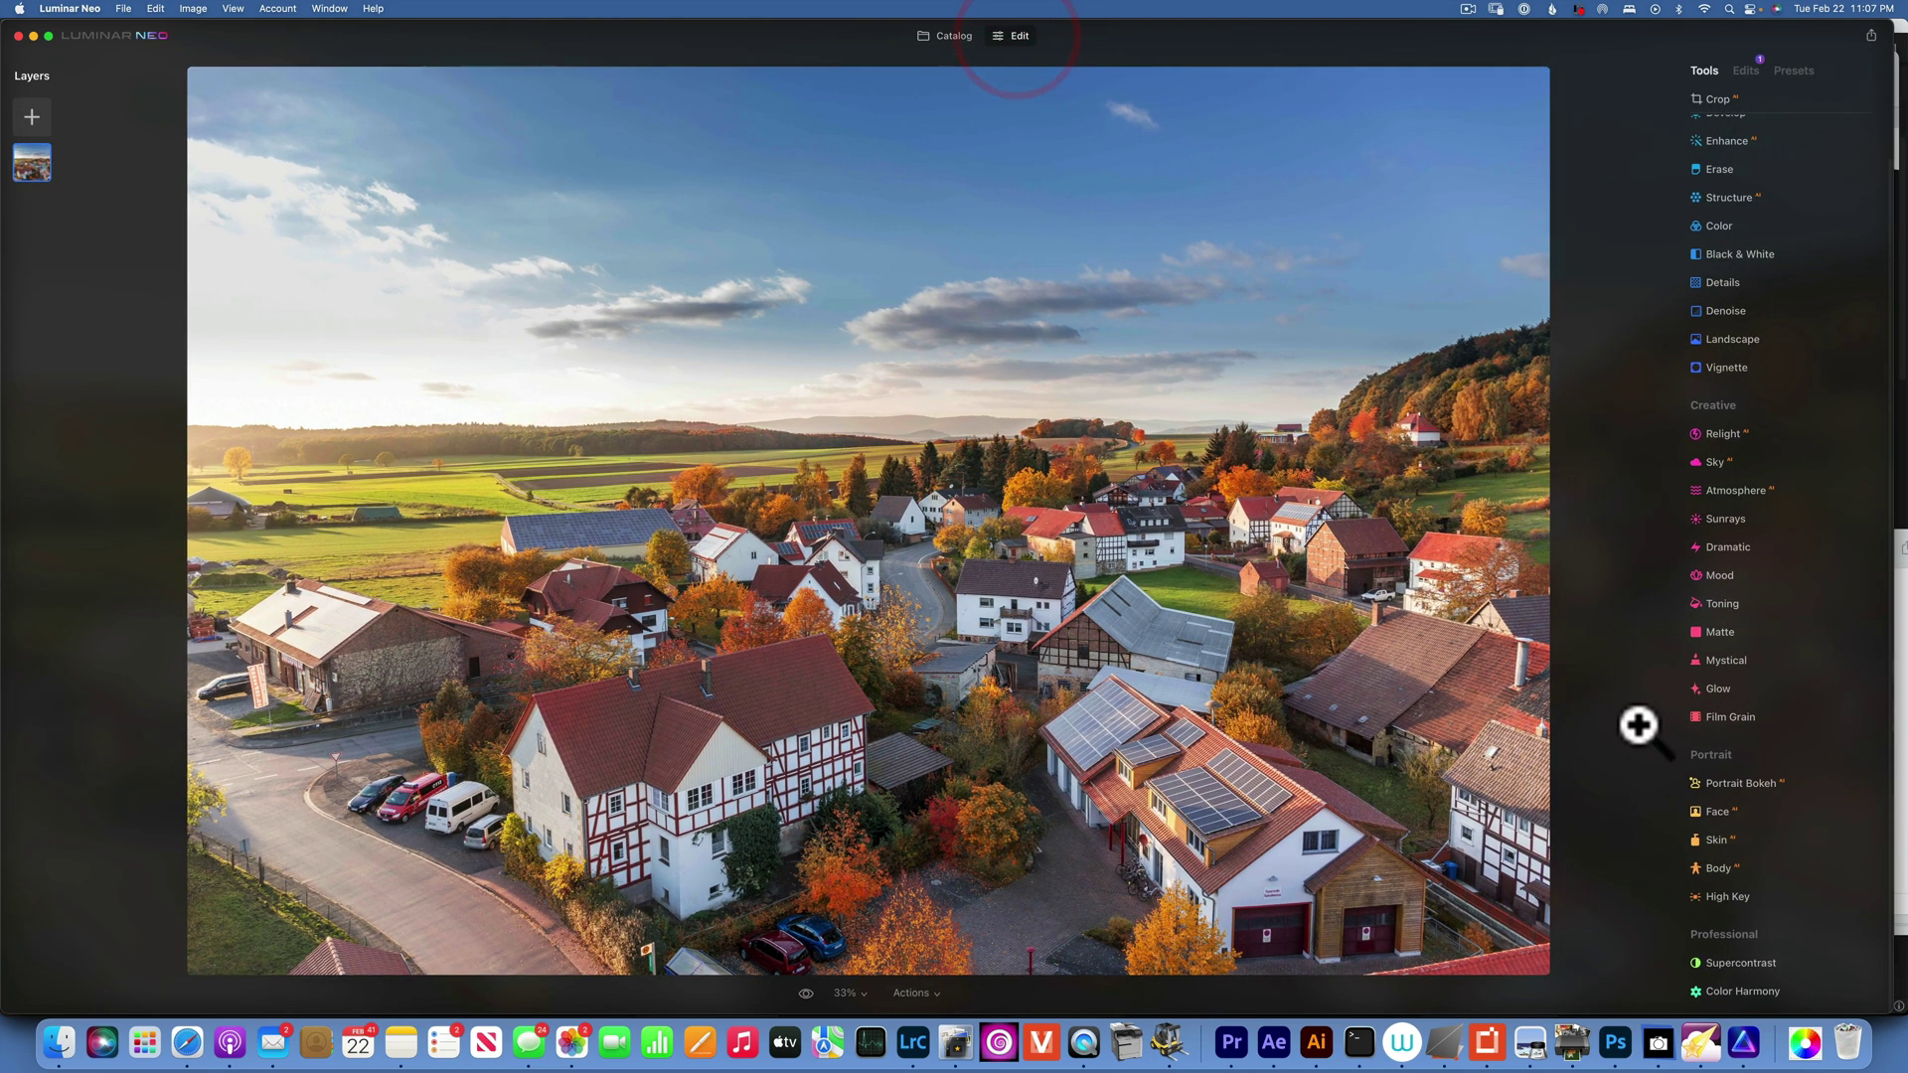
left_click(1765, 987)
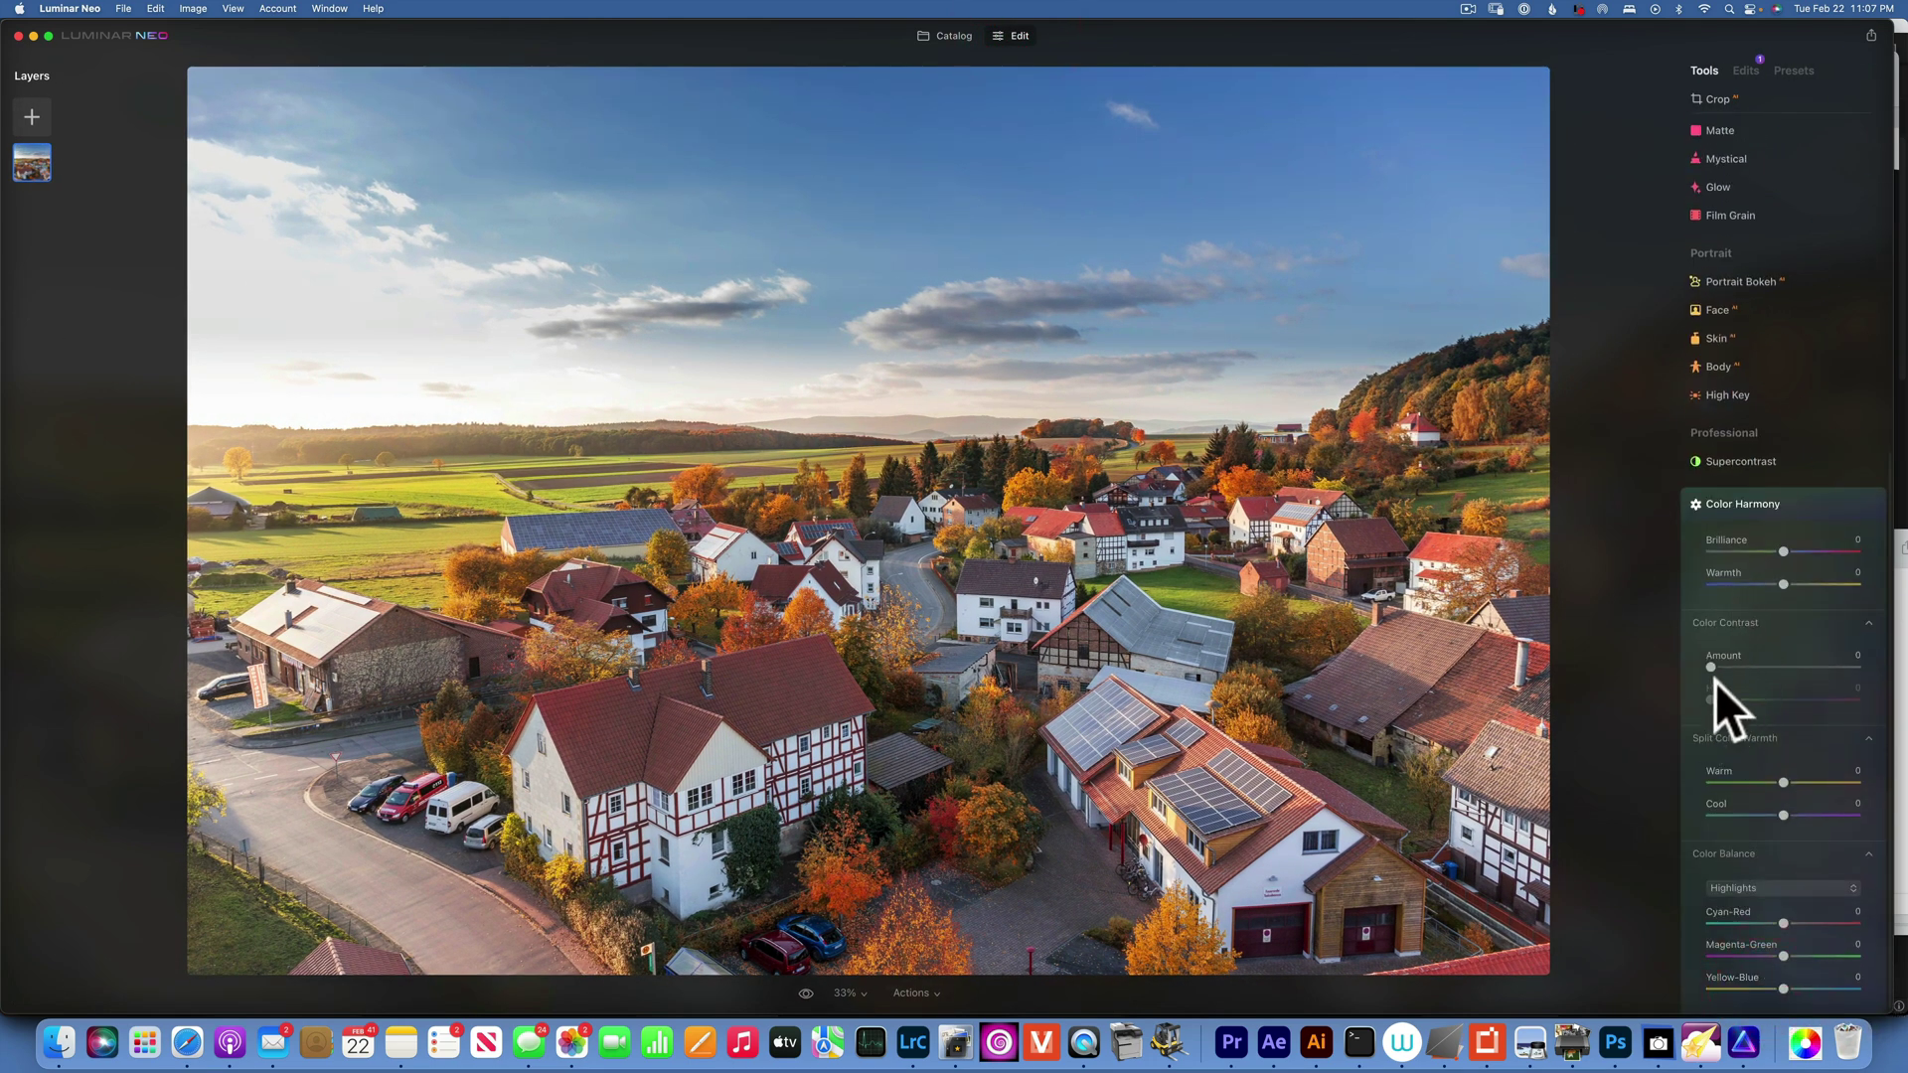
Step: Try Color Contrast at 44, 75 and 37, settling near 20 with Hue 38
mouse_move(1711, 666)
left_mouse_down()
mouse_move(1775, 664)
mouse_move(1709, 698)
mouse_move(1727, 693)
left_mouse_up()
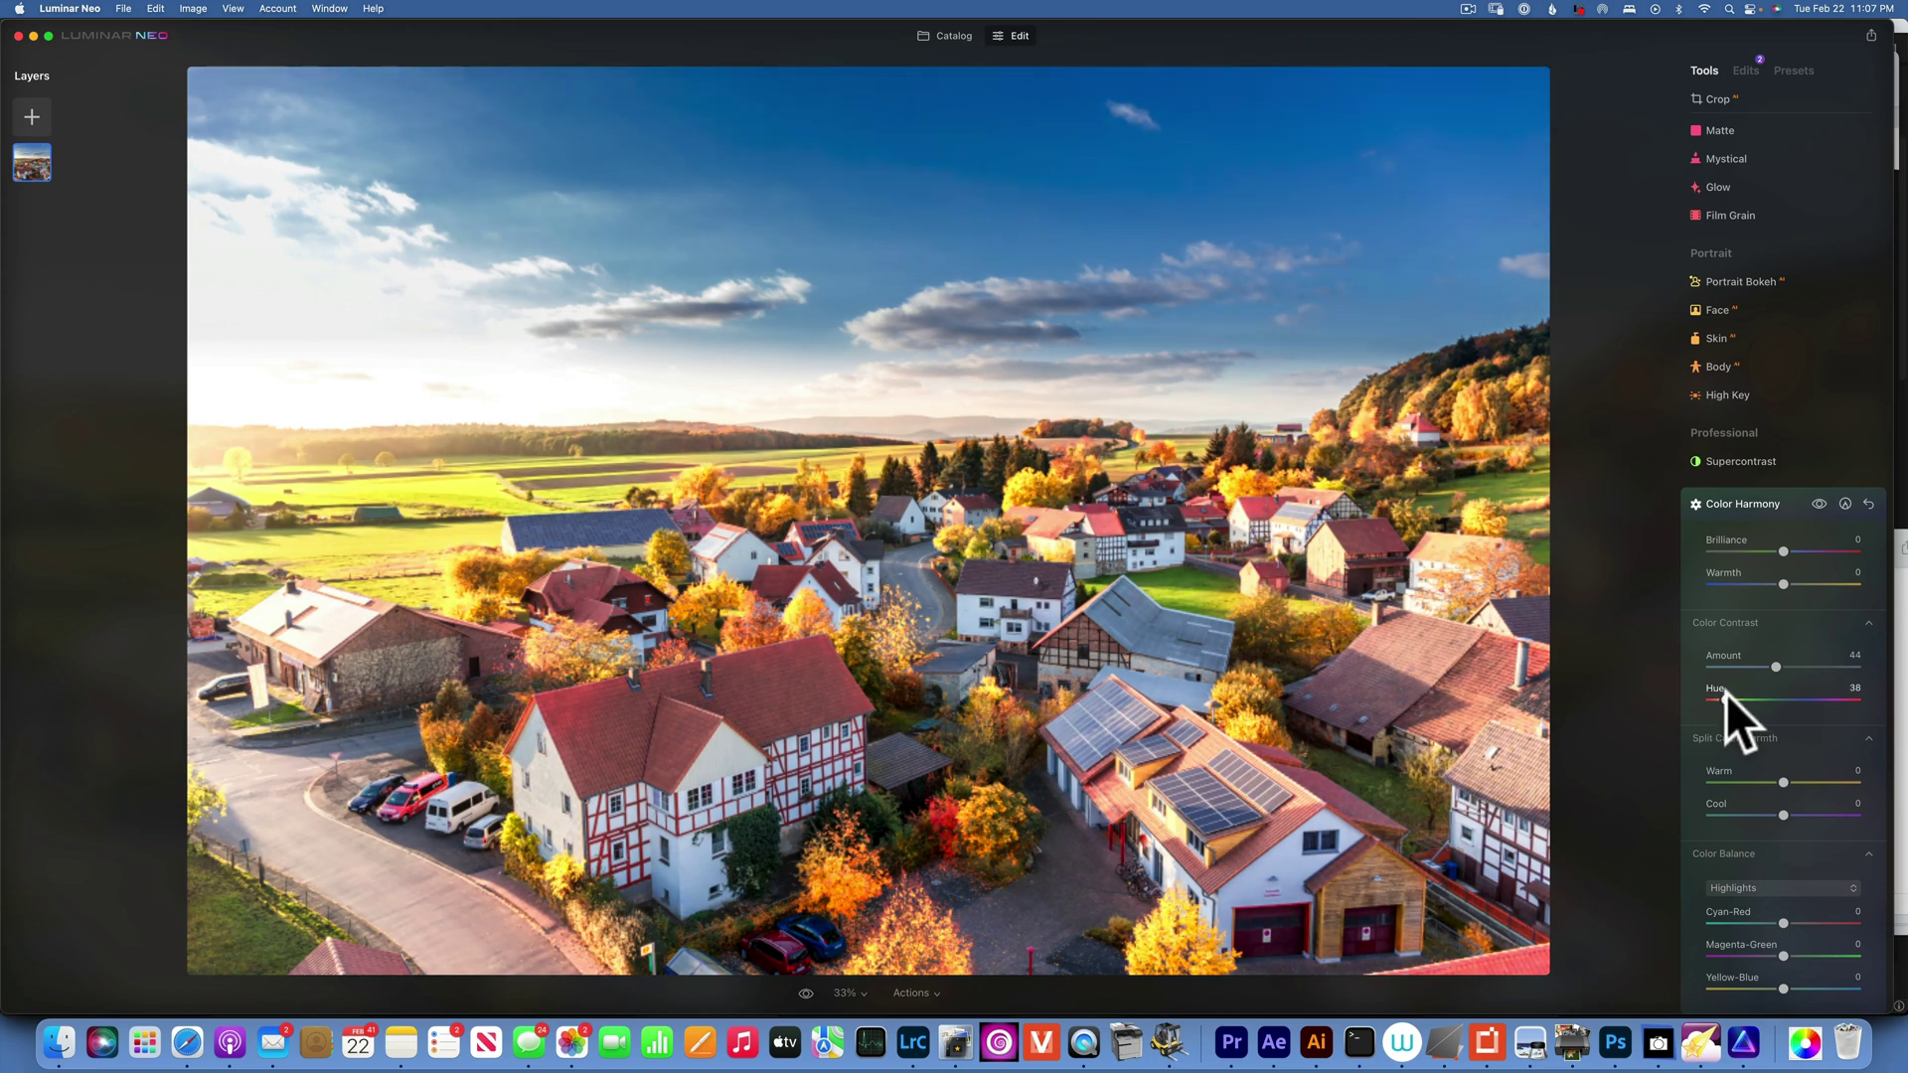
left_click_drag(1775, 665, 1824, 664)
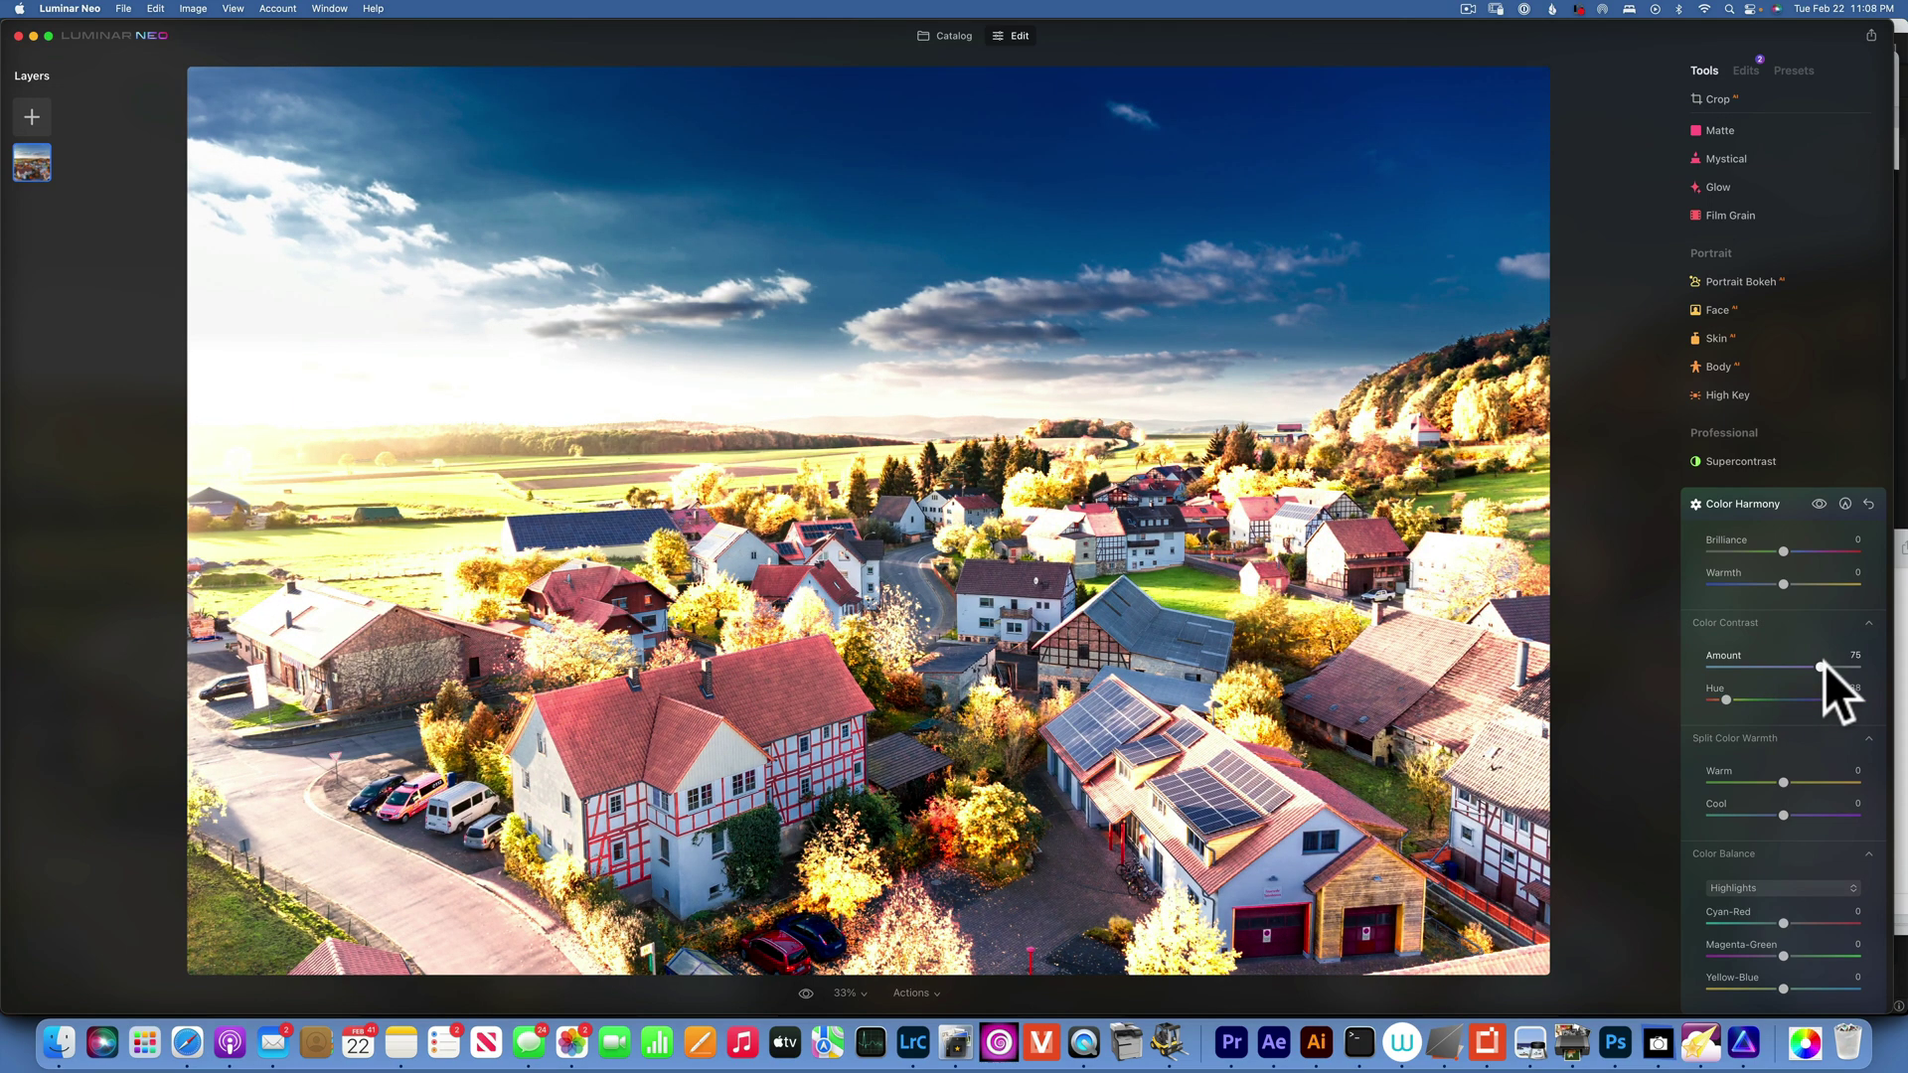
left_click_drag(1823, 664, 1749, 660)
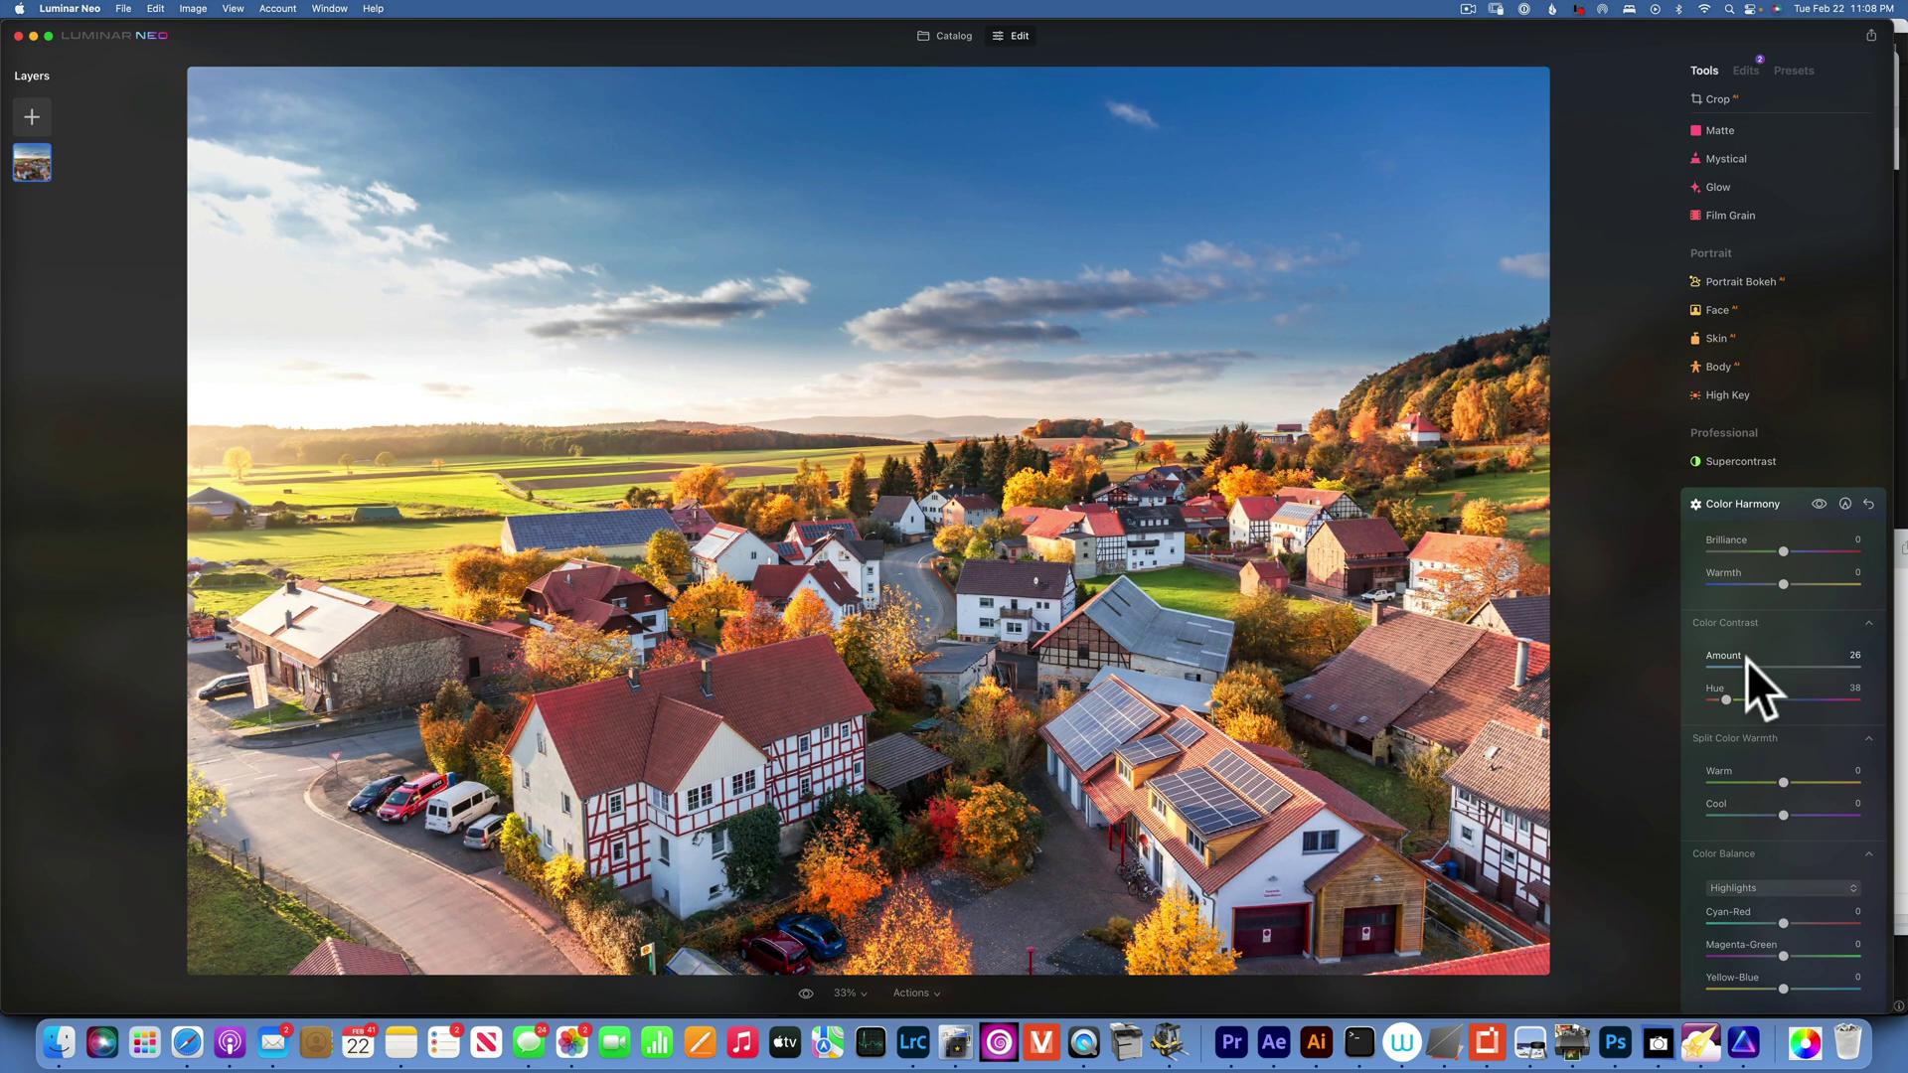
left_click_drag(1747, 660, 1737, 660)
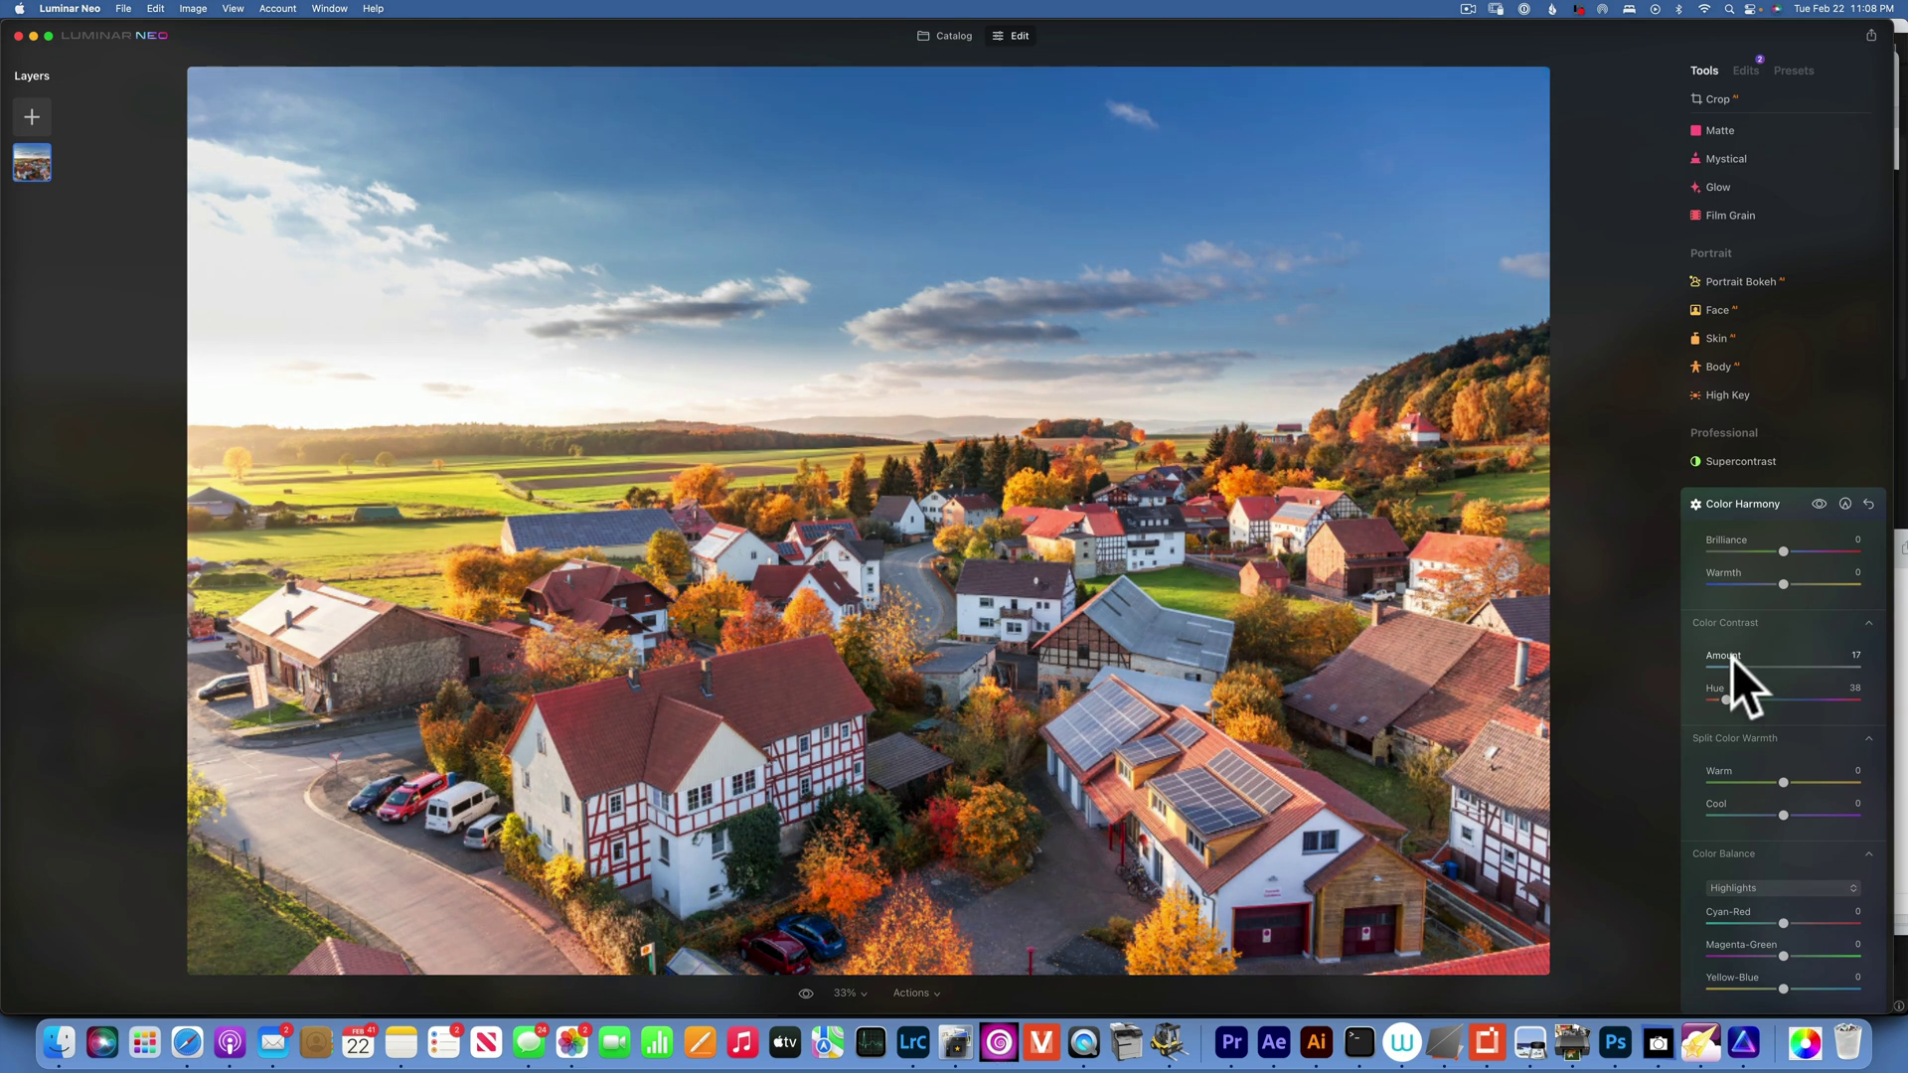
Step: Flip Color Harmony off and on repeatedly to compare, then reset Color Contrast Amount and Hue to 0
left_click(1820, 501)
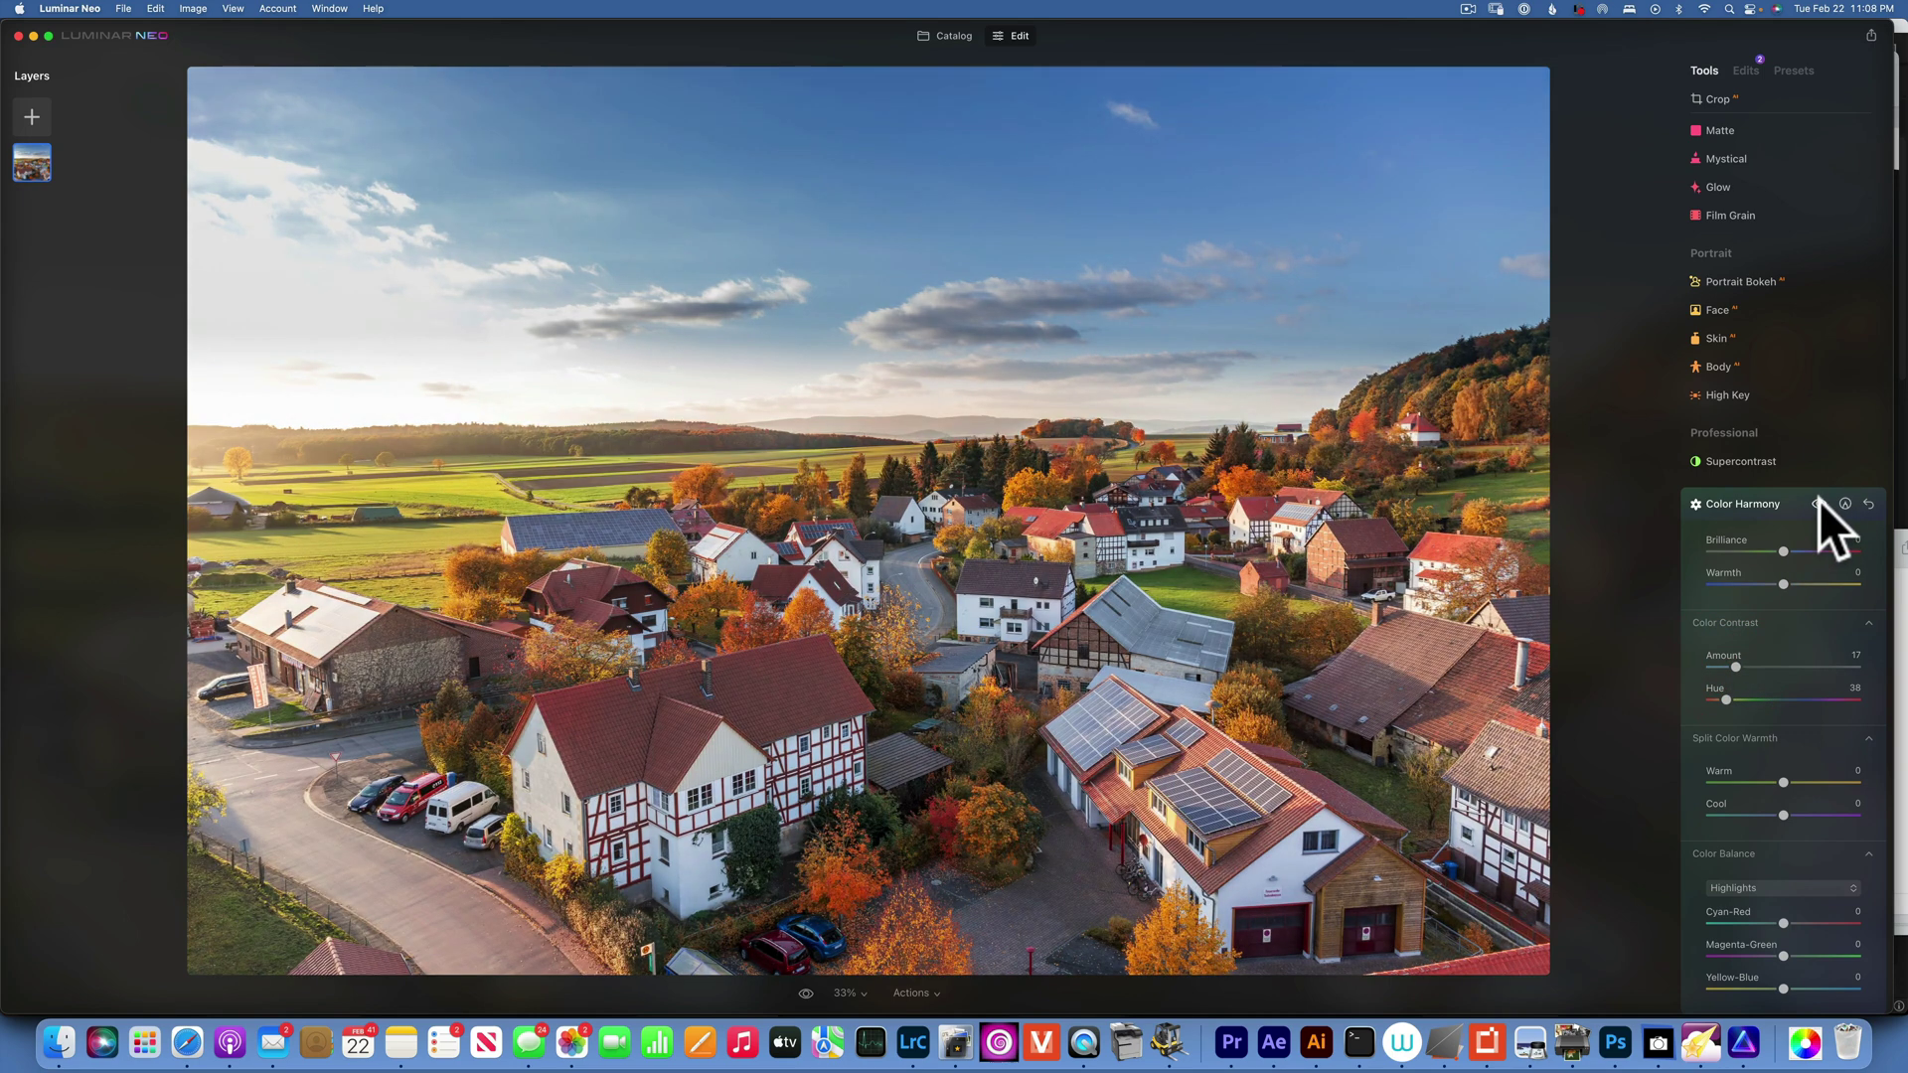
left_click(1820, 501)
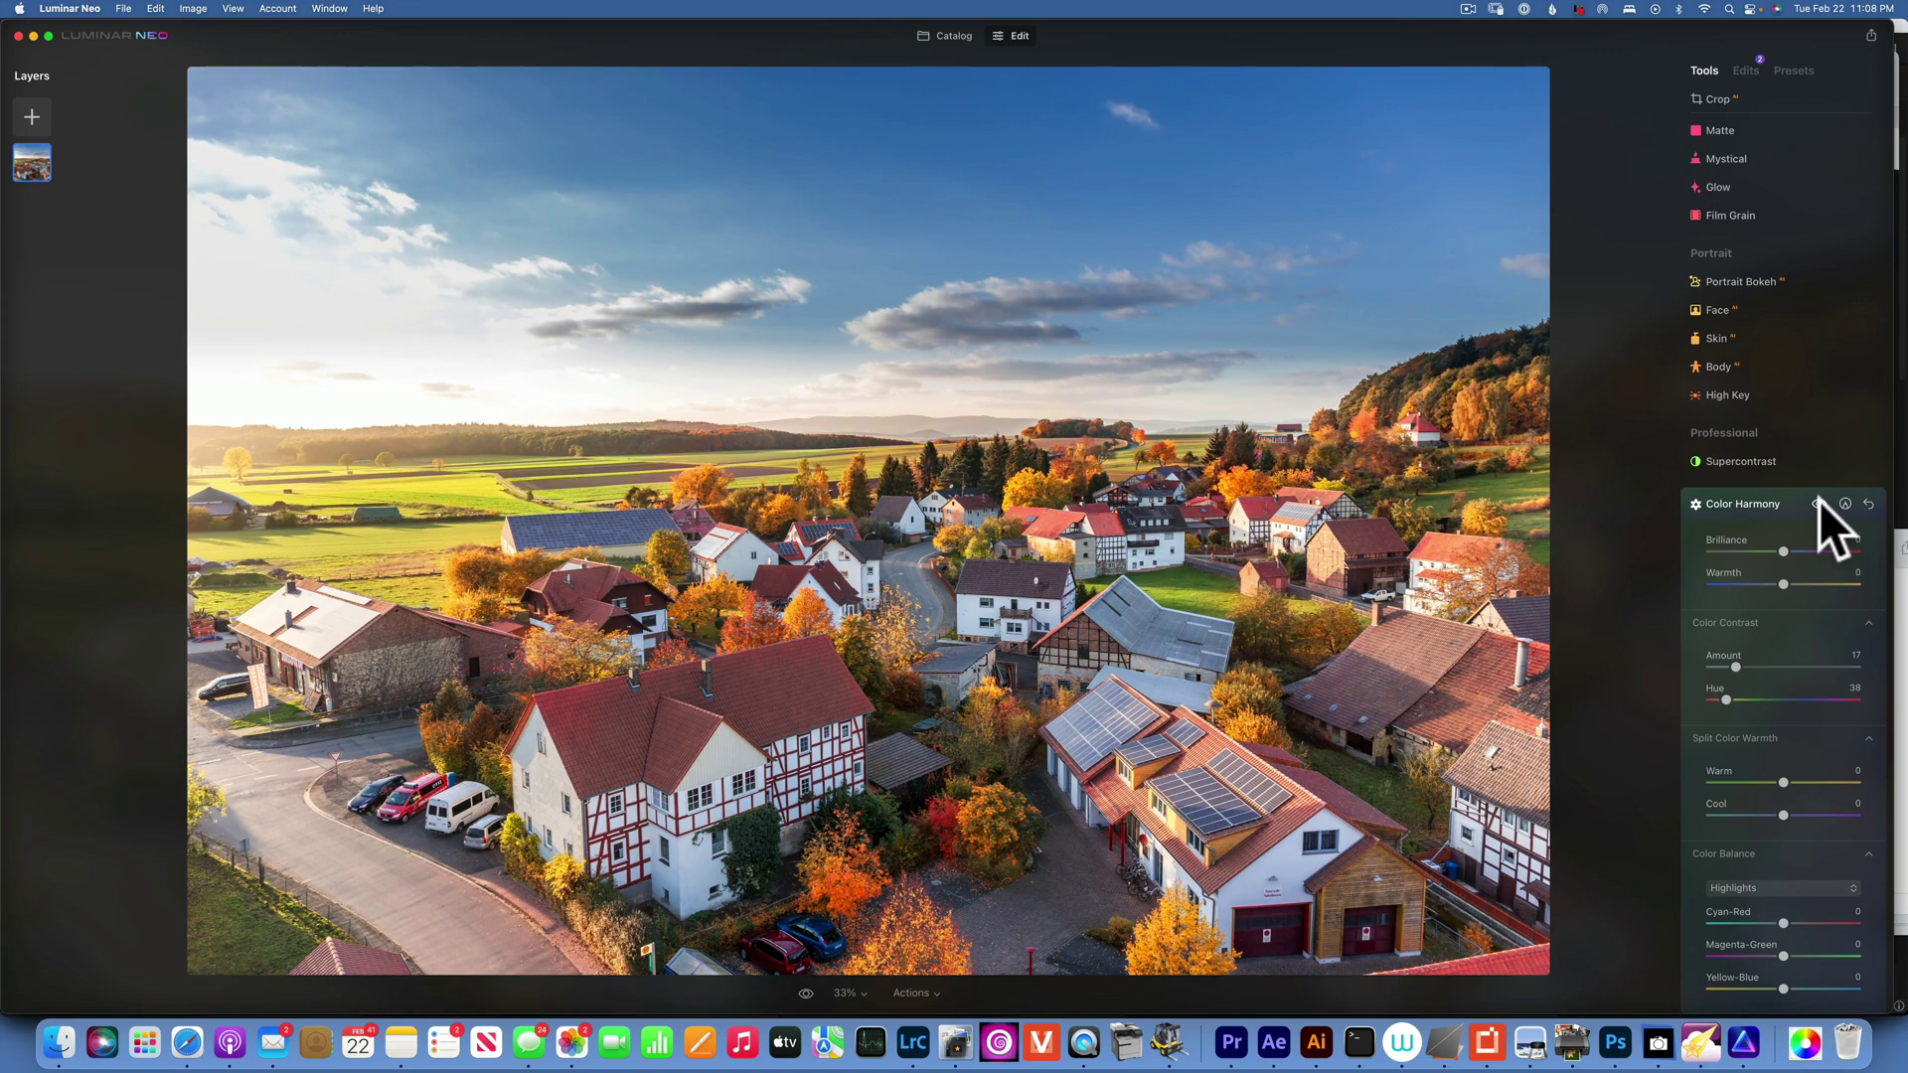
left_click(1820, 501)
left_click(1820, 501)
left_click(1820, 501)
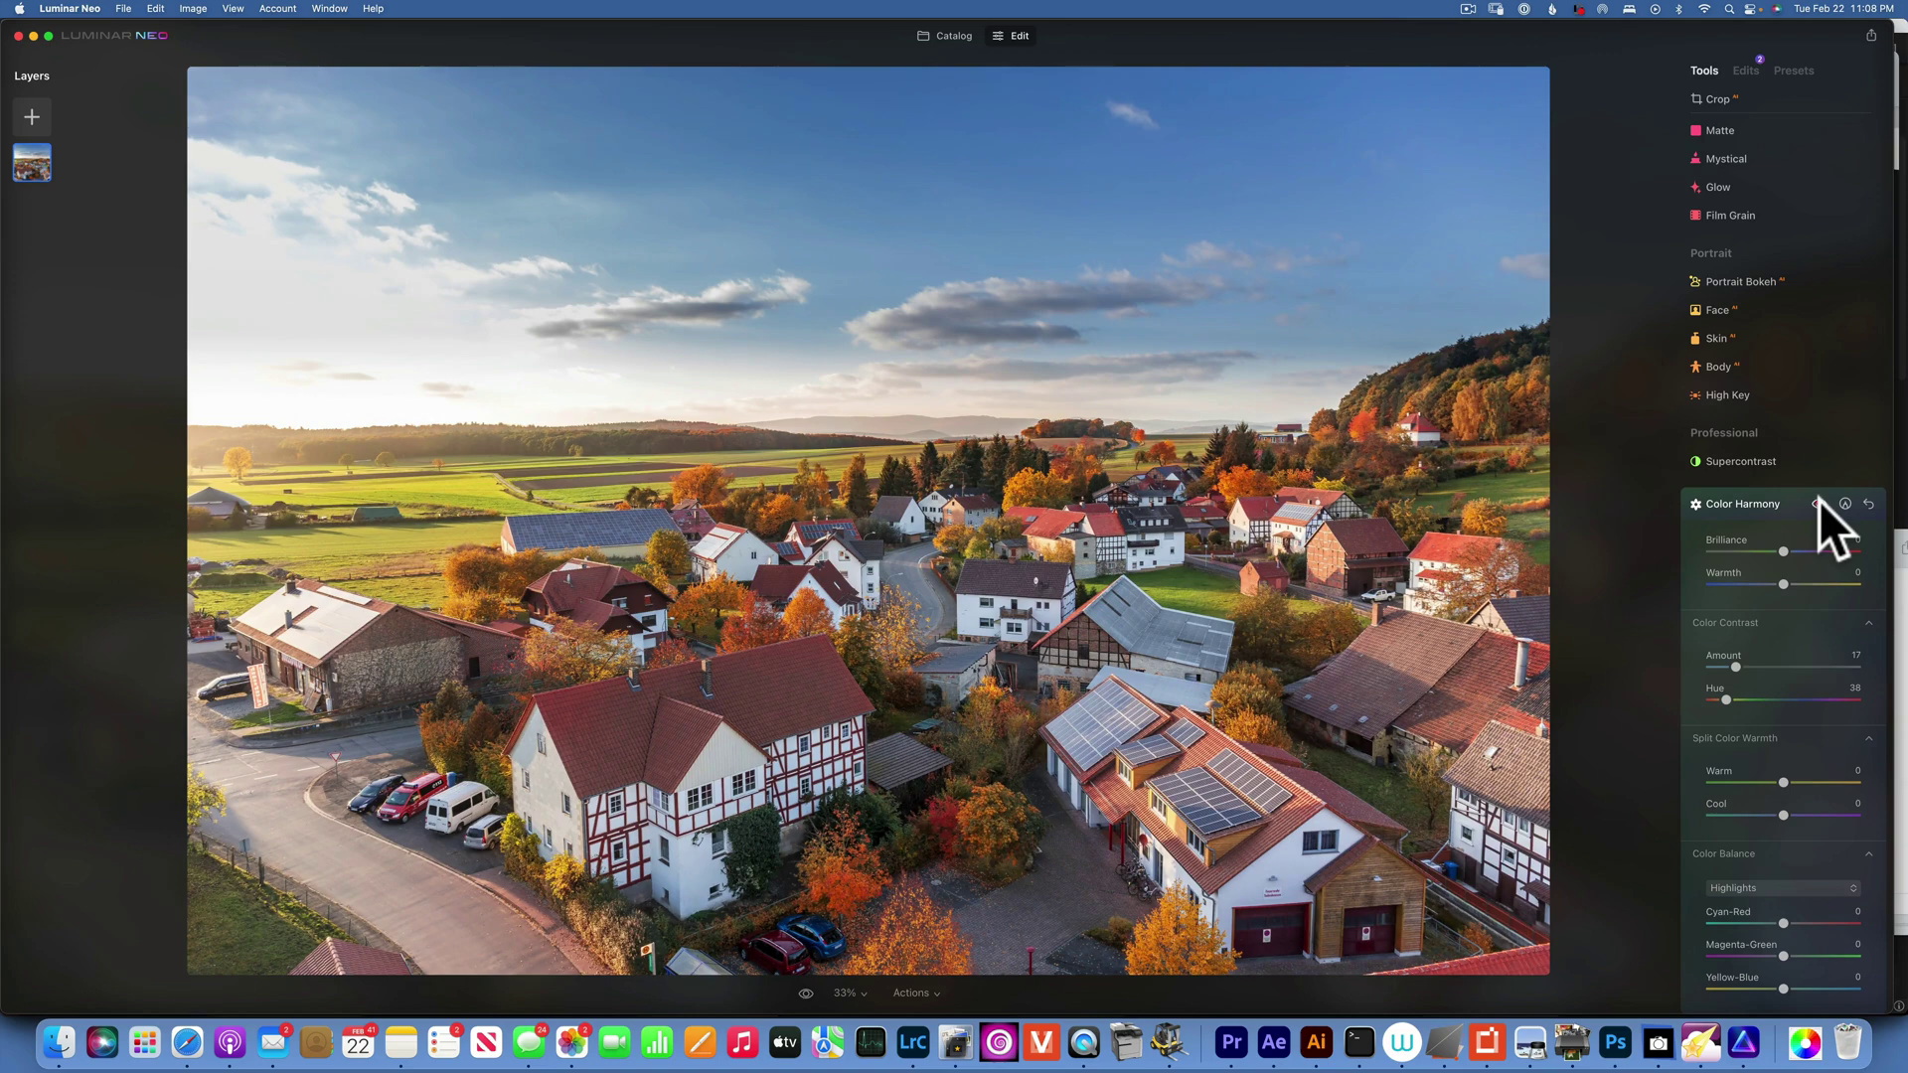
left_click(1820, 501)
left_click(1820, 501)
left_click(1820, 500)
left_click(1821, 501)
left_click(1821, 501)
left_click(1820, 501)
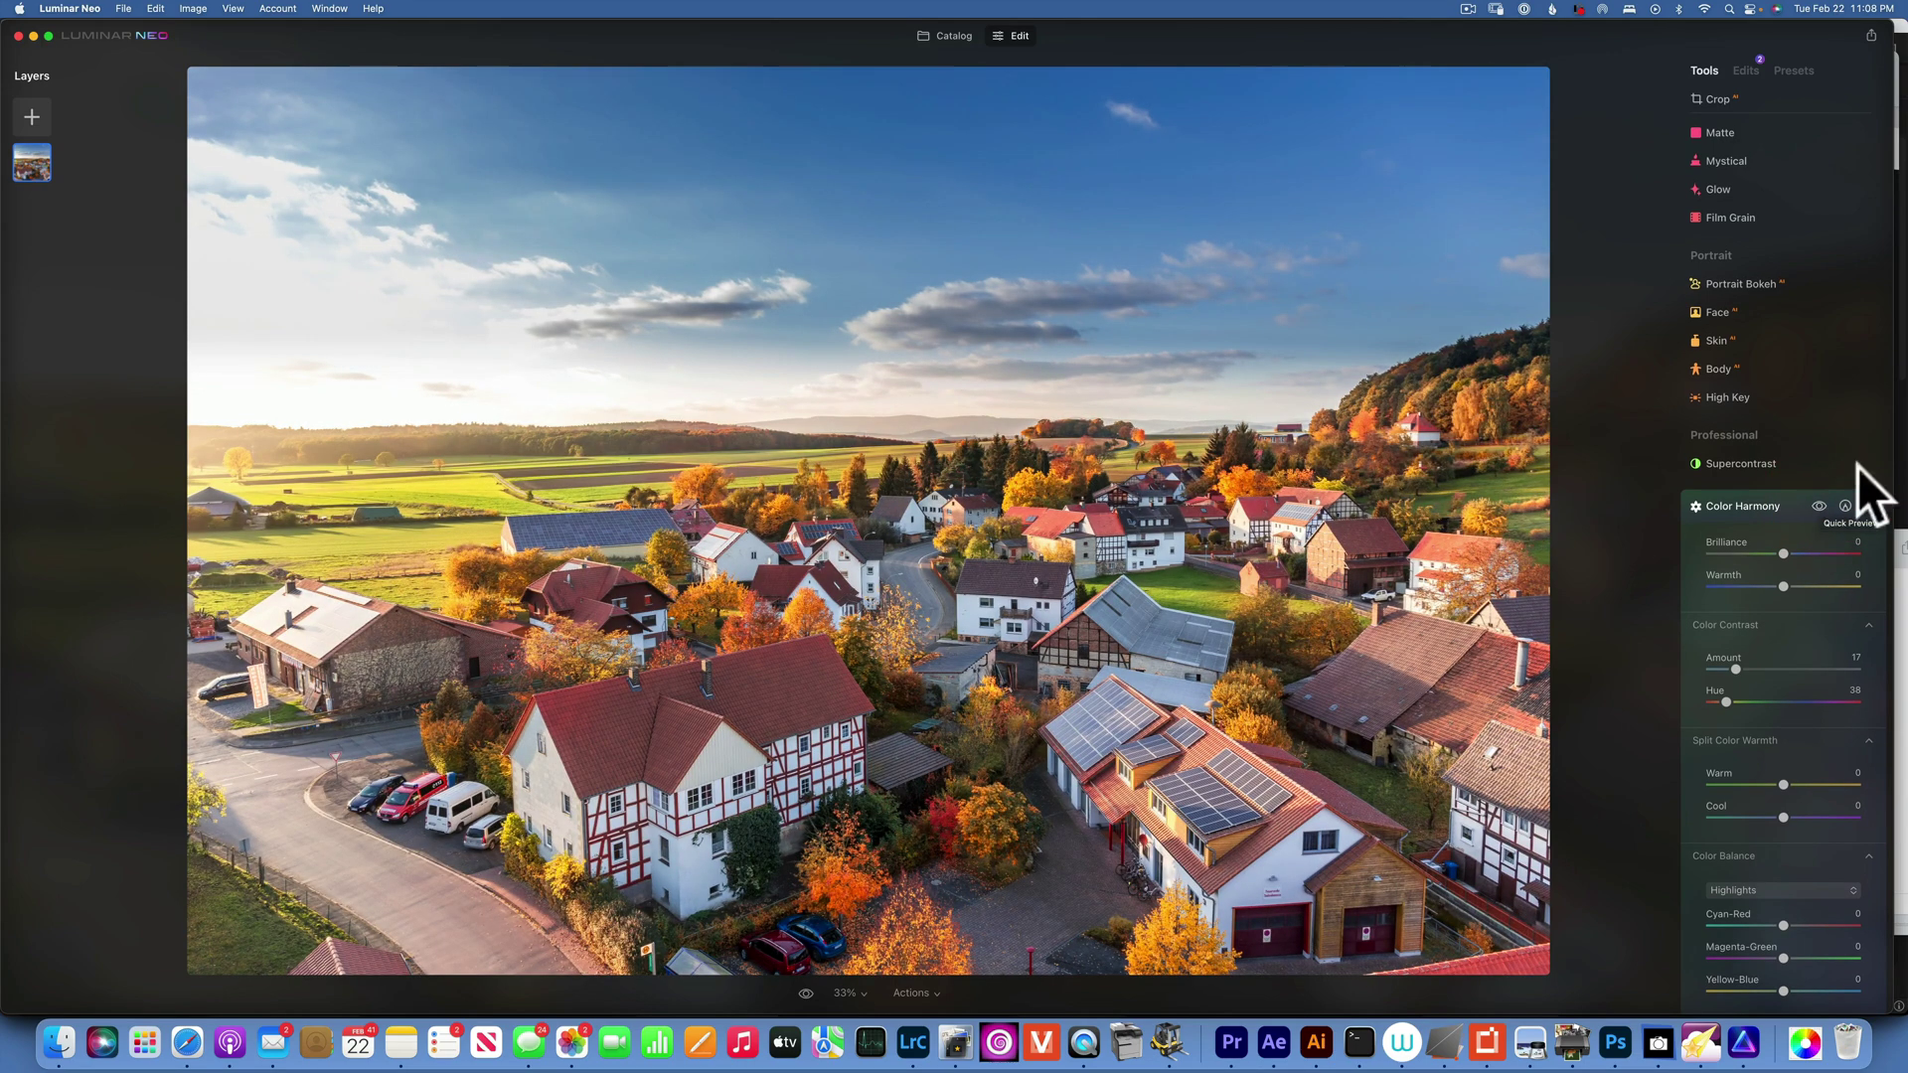
left_click(1849, 505)
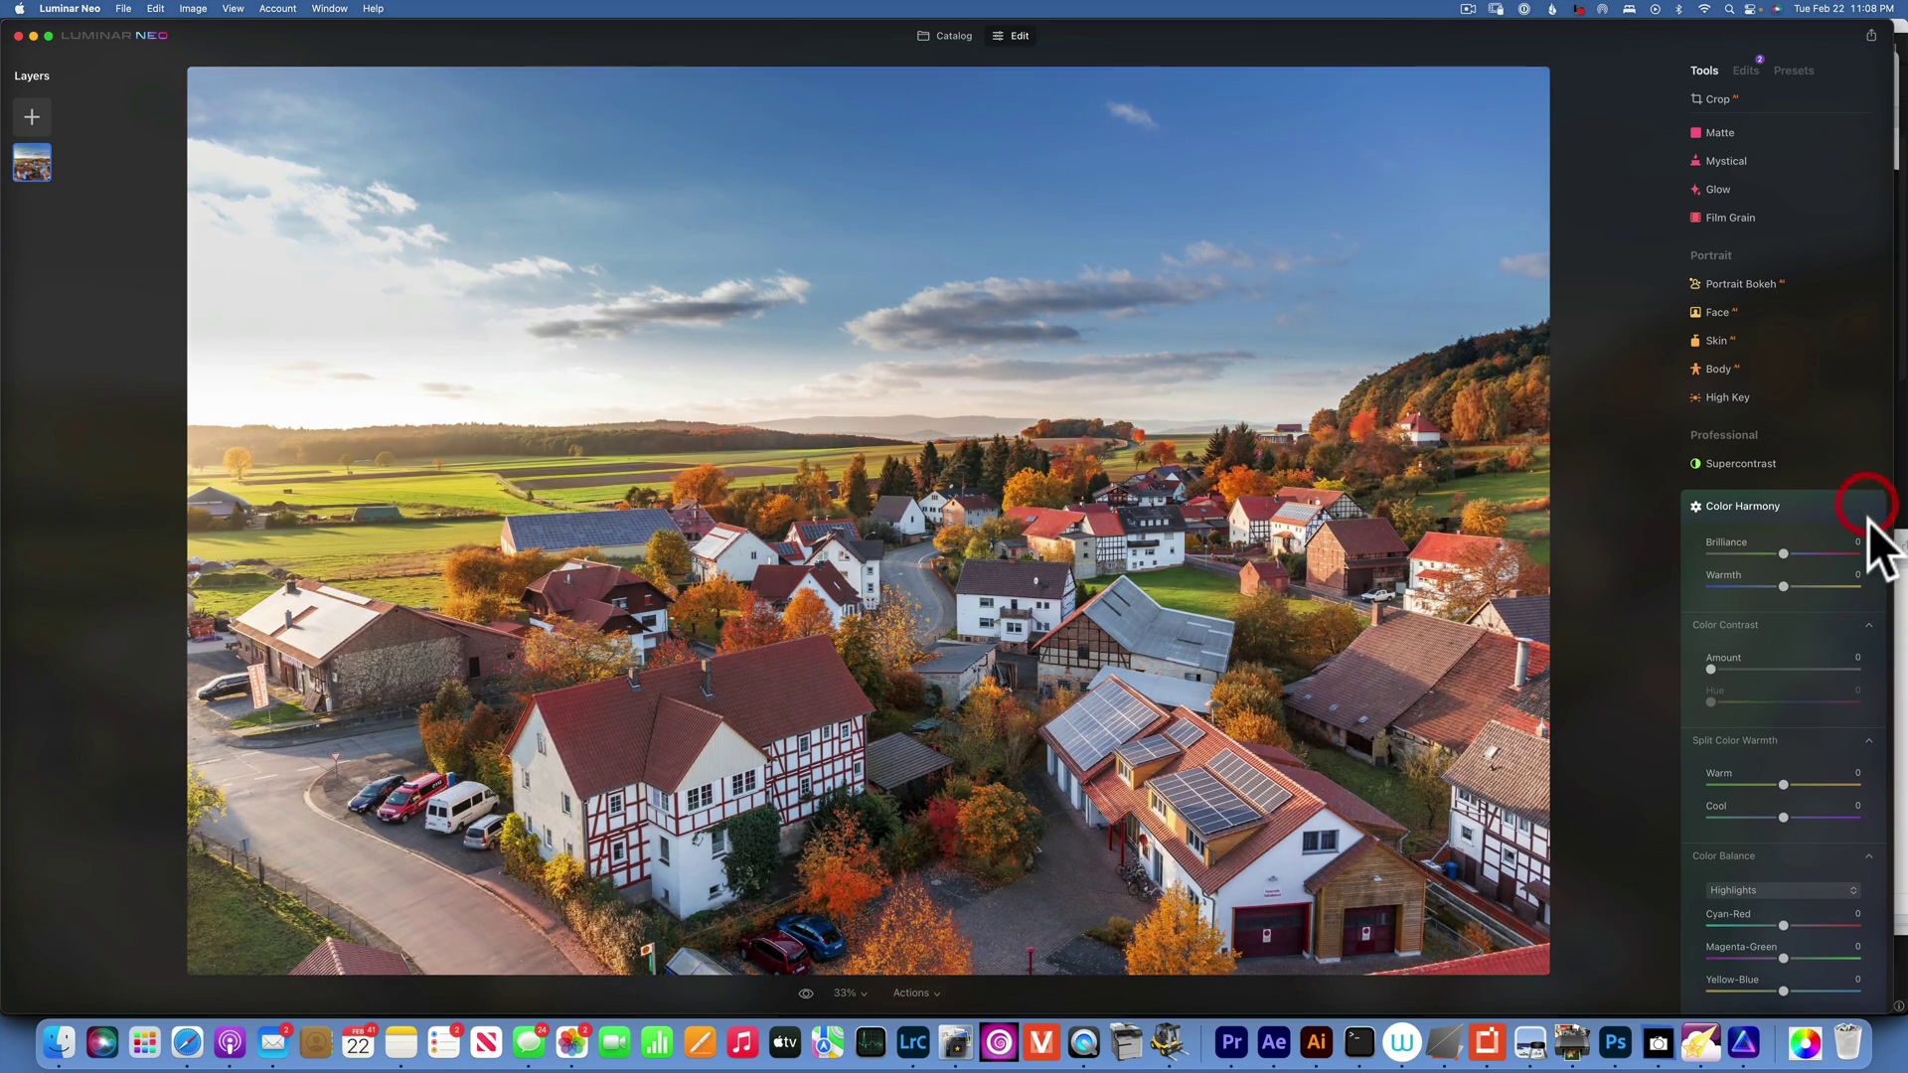
Step: Swing the Split Color Warmth Warm slider between its cool and warm extremes, leaving it at 9
scroll(1816, 683, "down", 1)
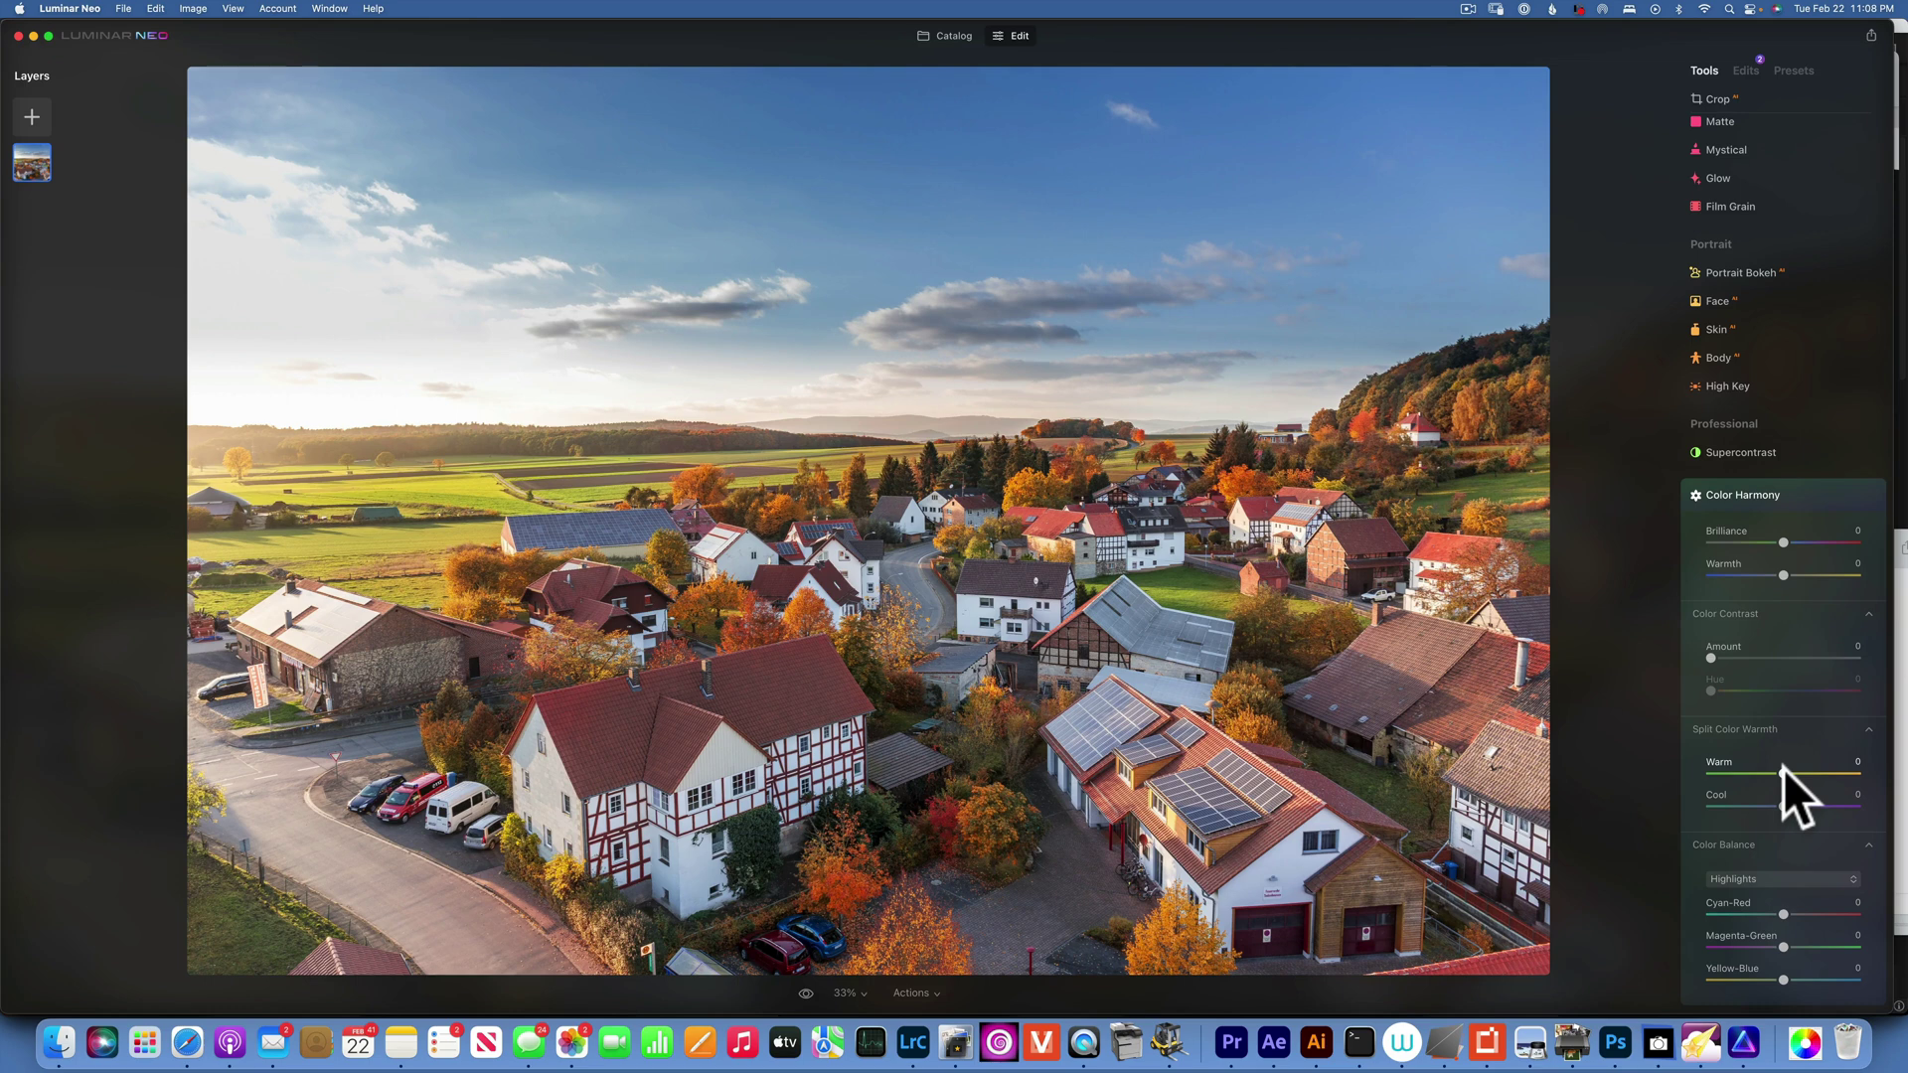
left_click_drag(1796, 771, 1849, 775)
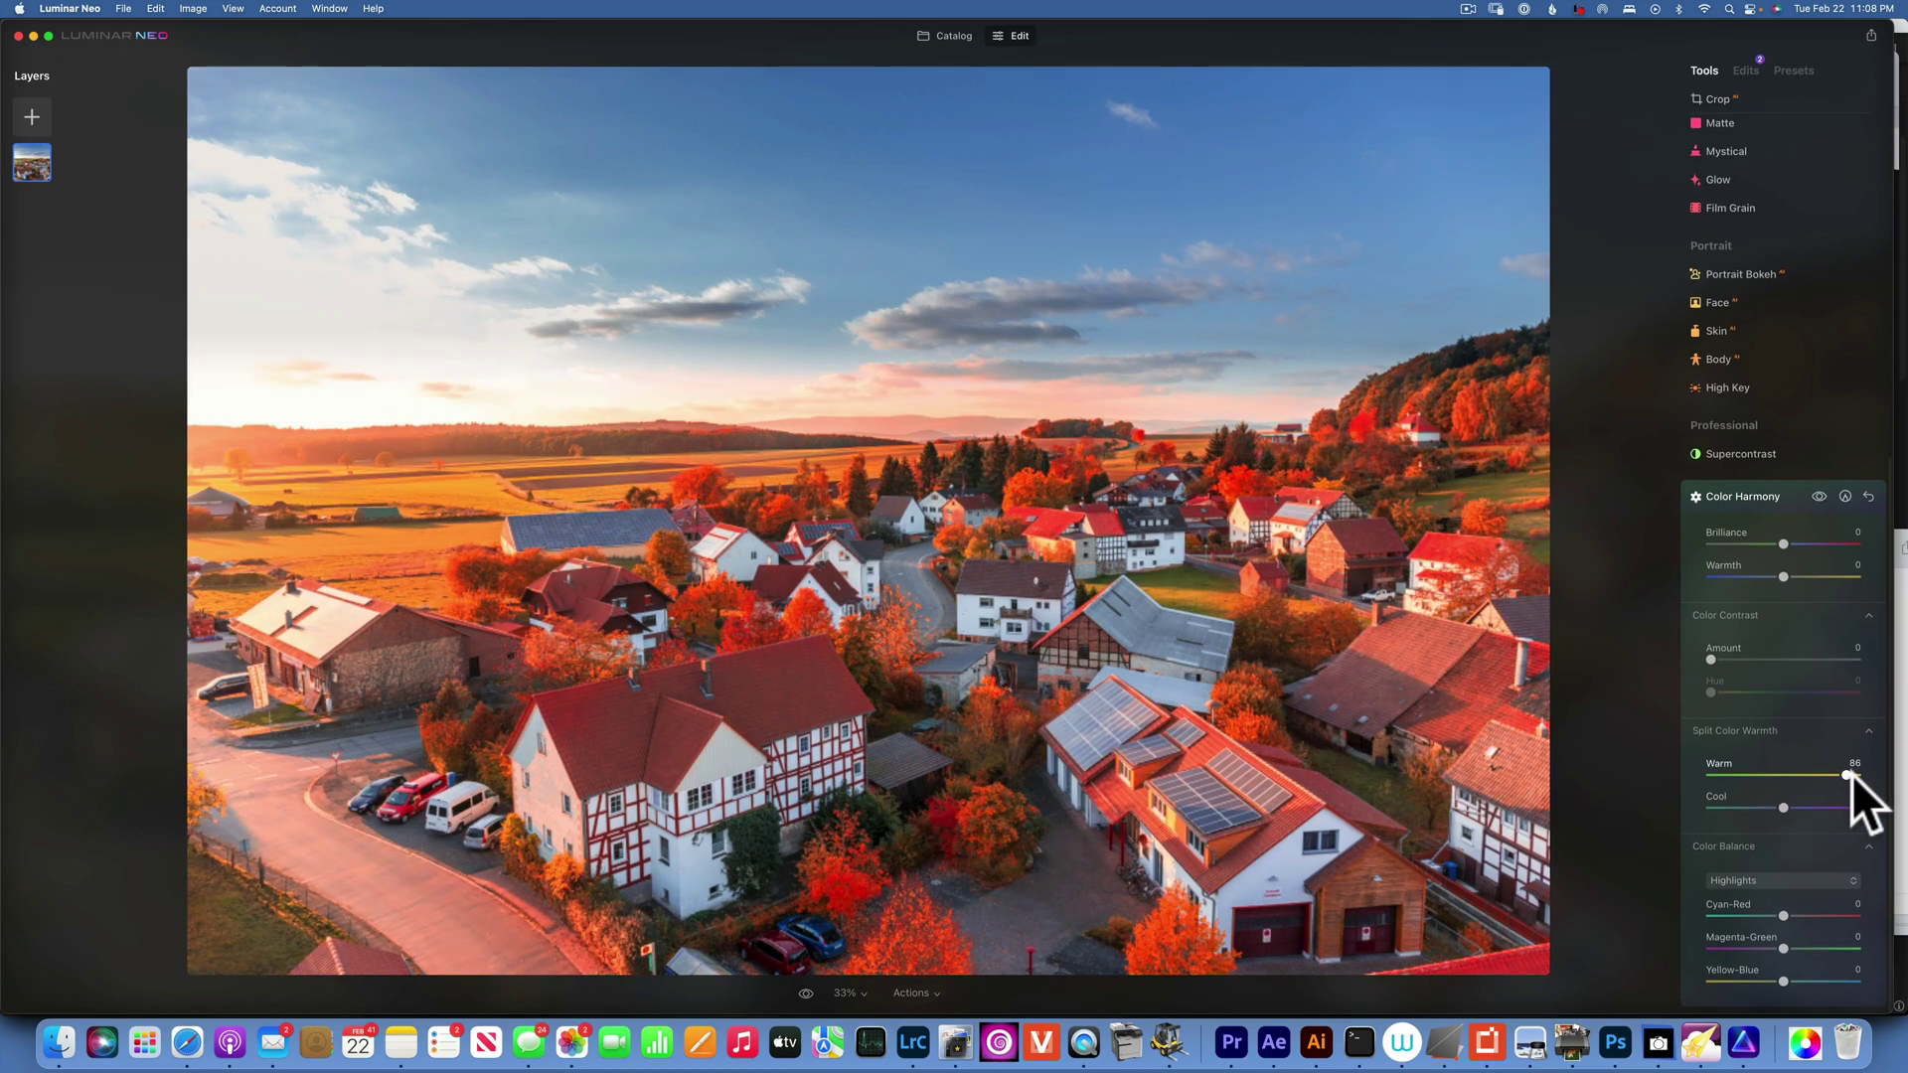
left_click(1850, 775)
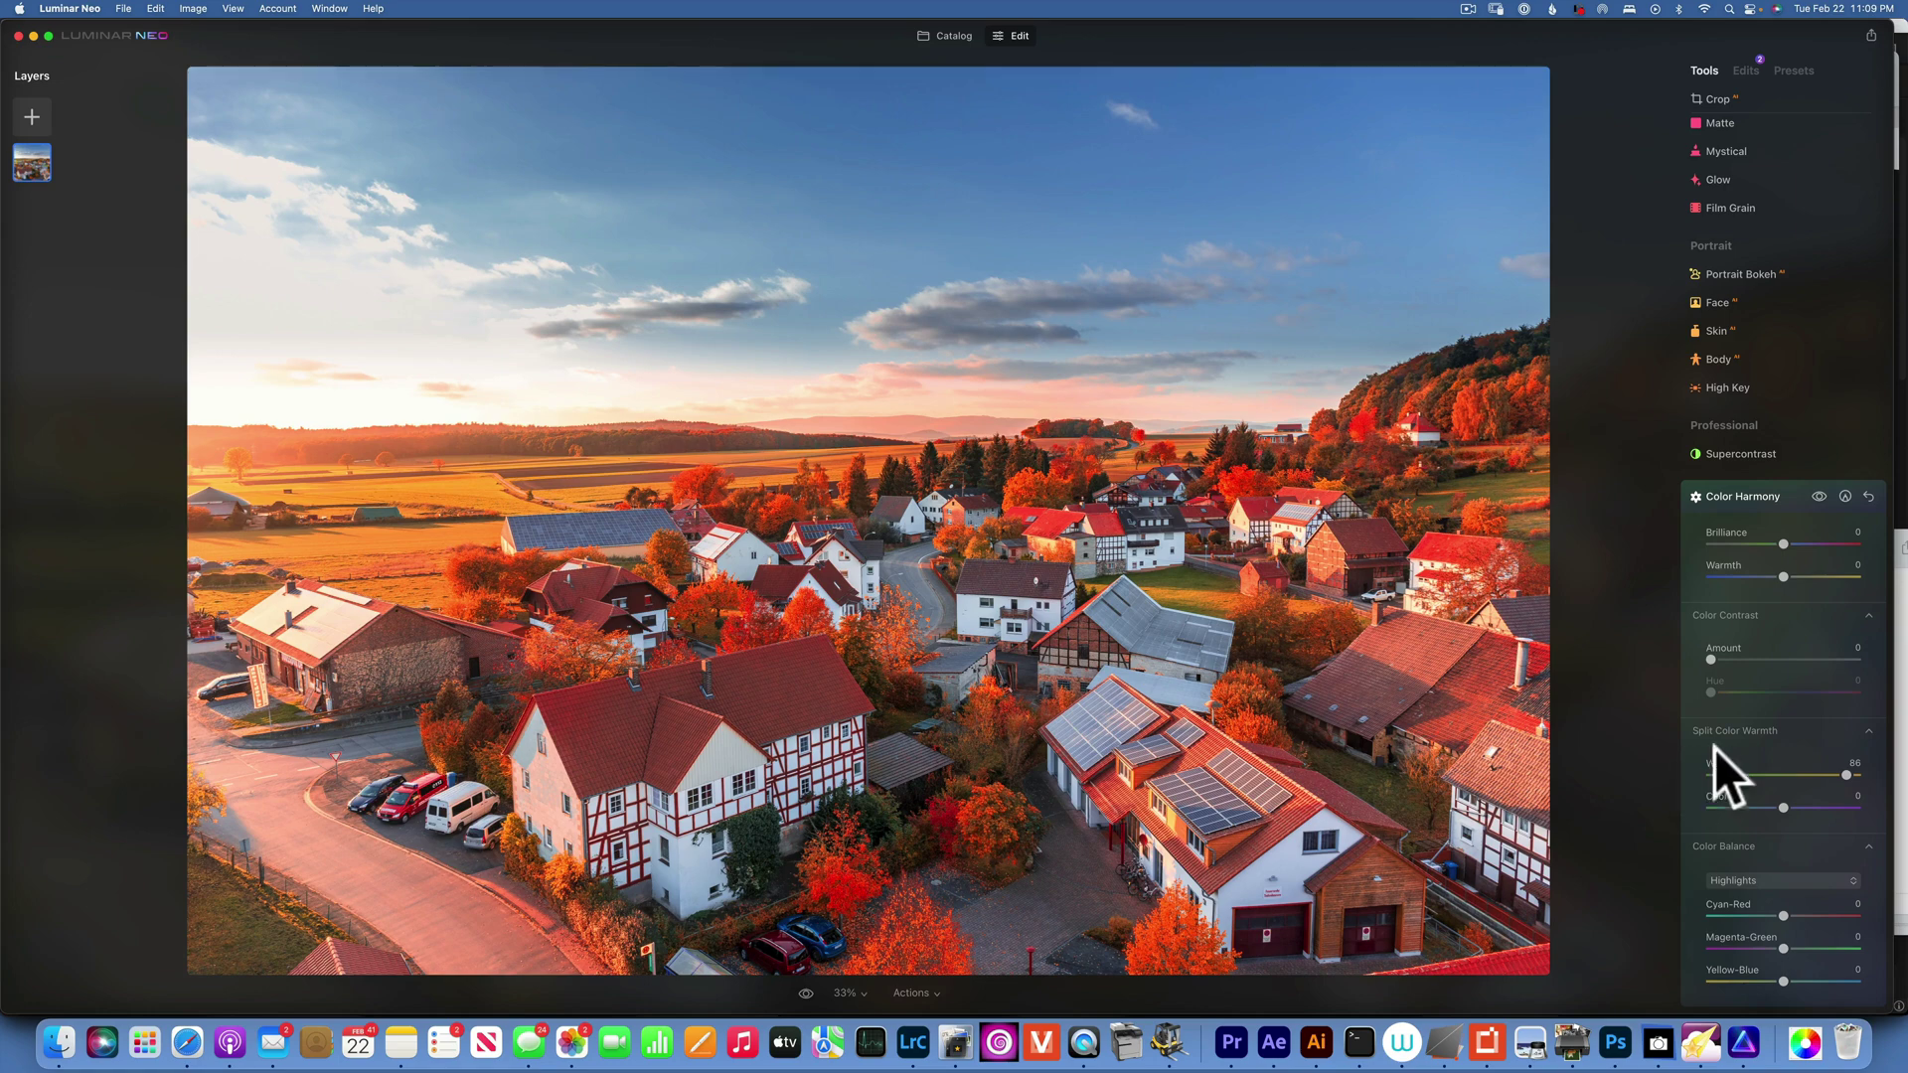
left_click_drag(1846, 773, 1701, 773)
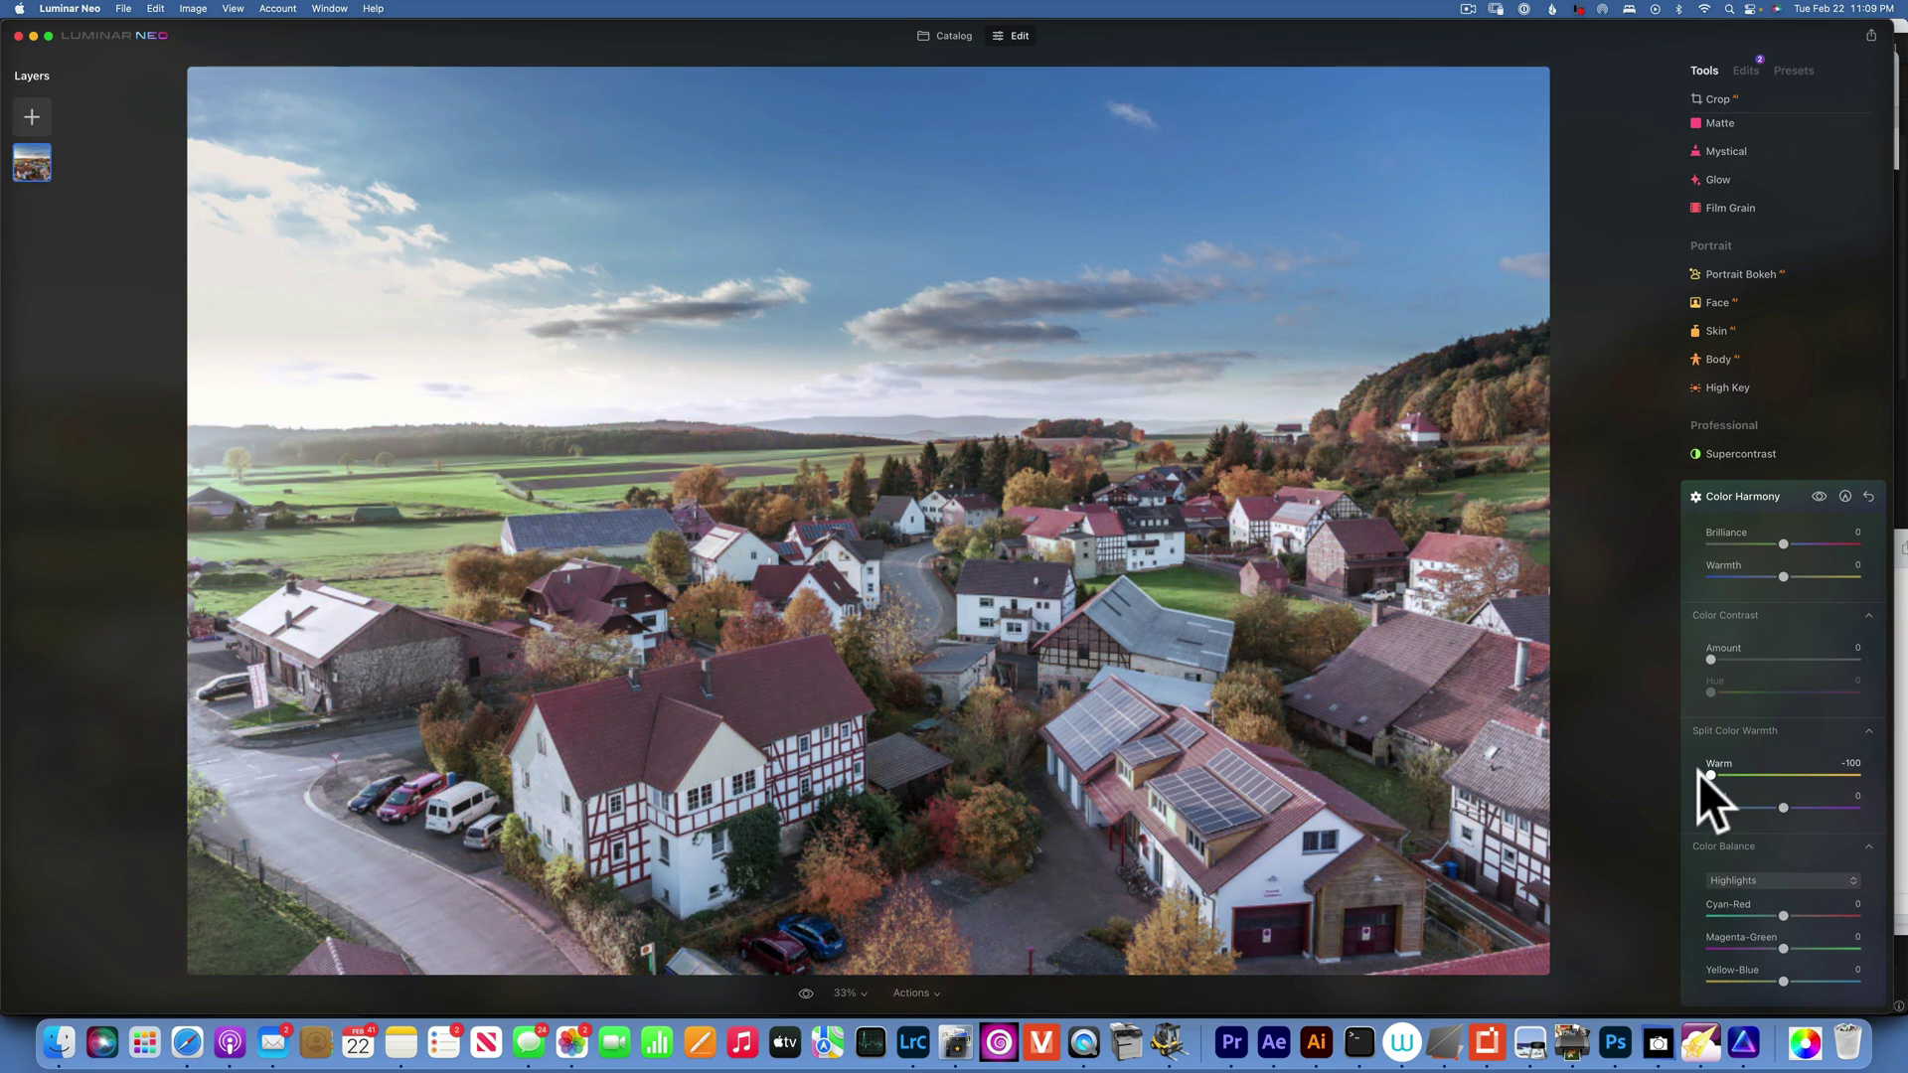
left_click_drag(1700, 773, 1783, 795)
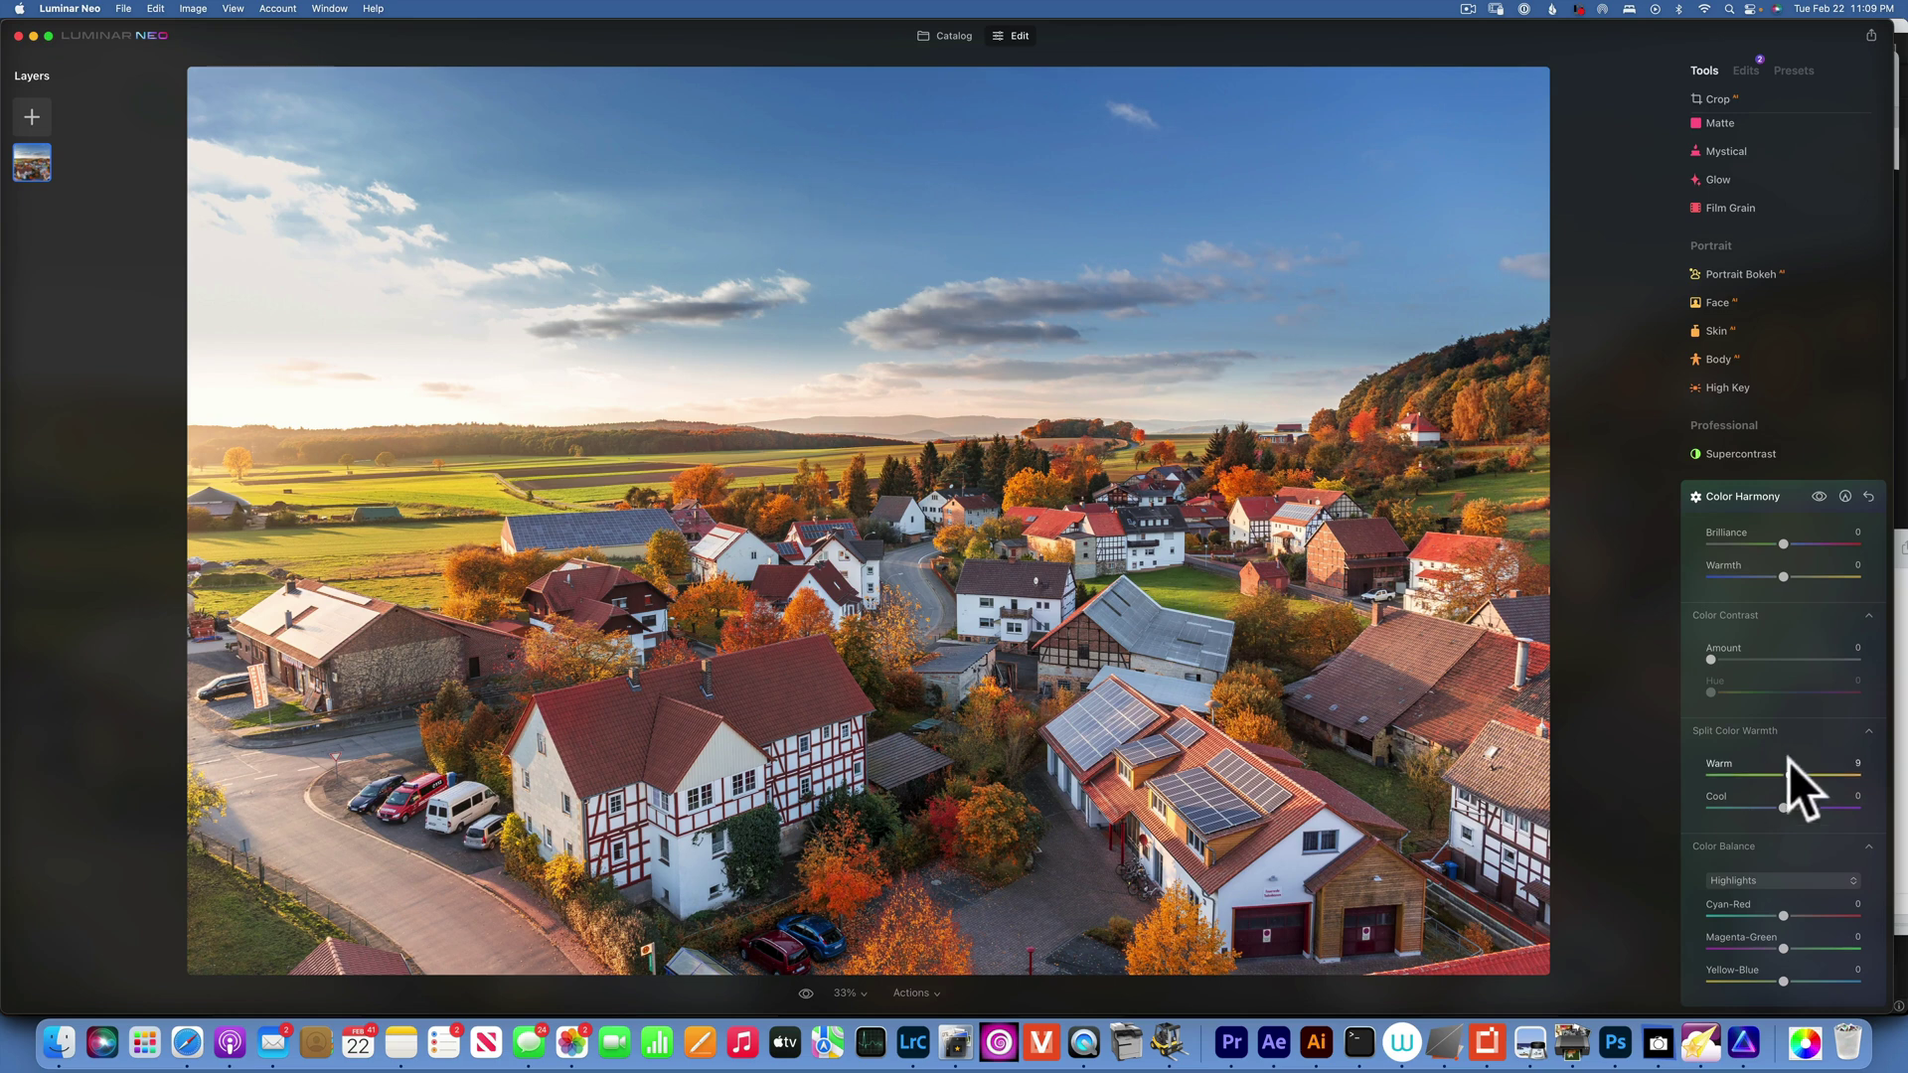
Step: Raise and lower the Split Color Warmth Cool amount, then nudge Warm up slightly
left_click_drag(1787, 807, 1811, 807)
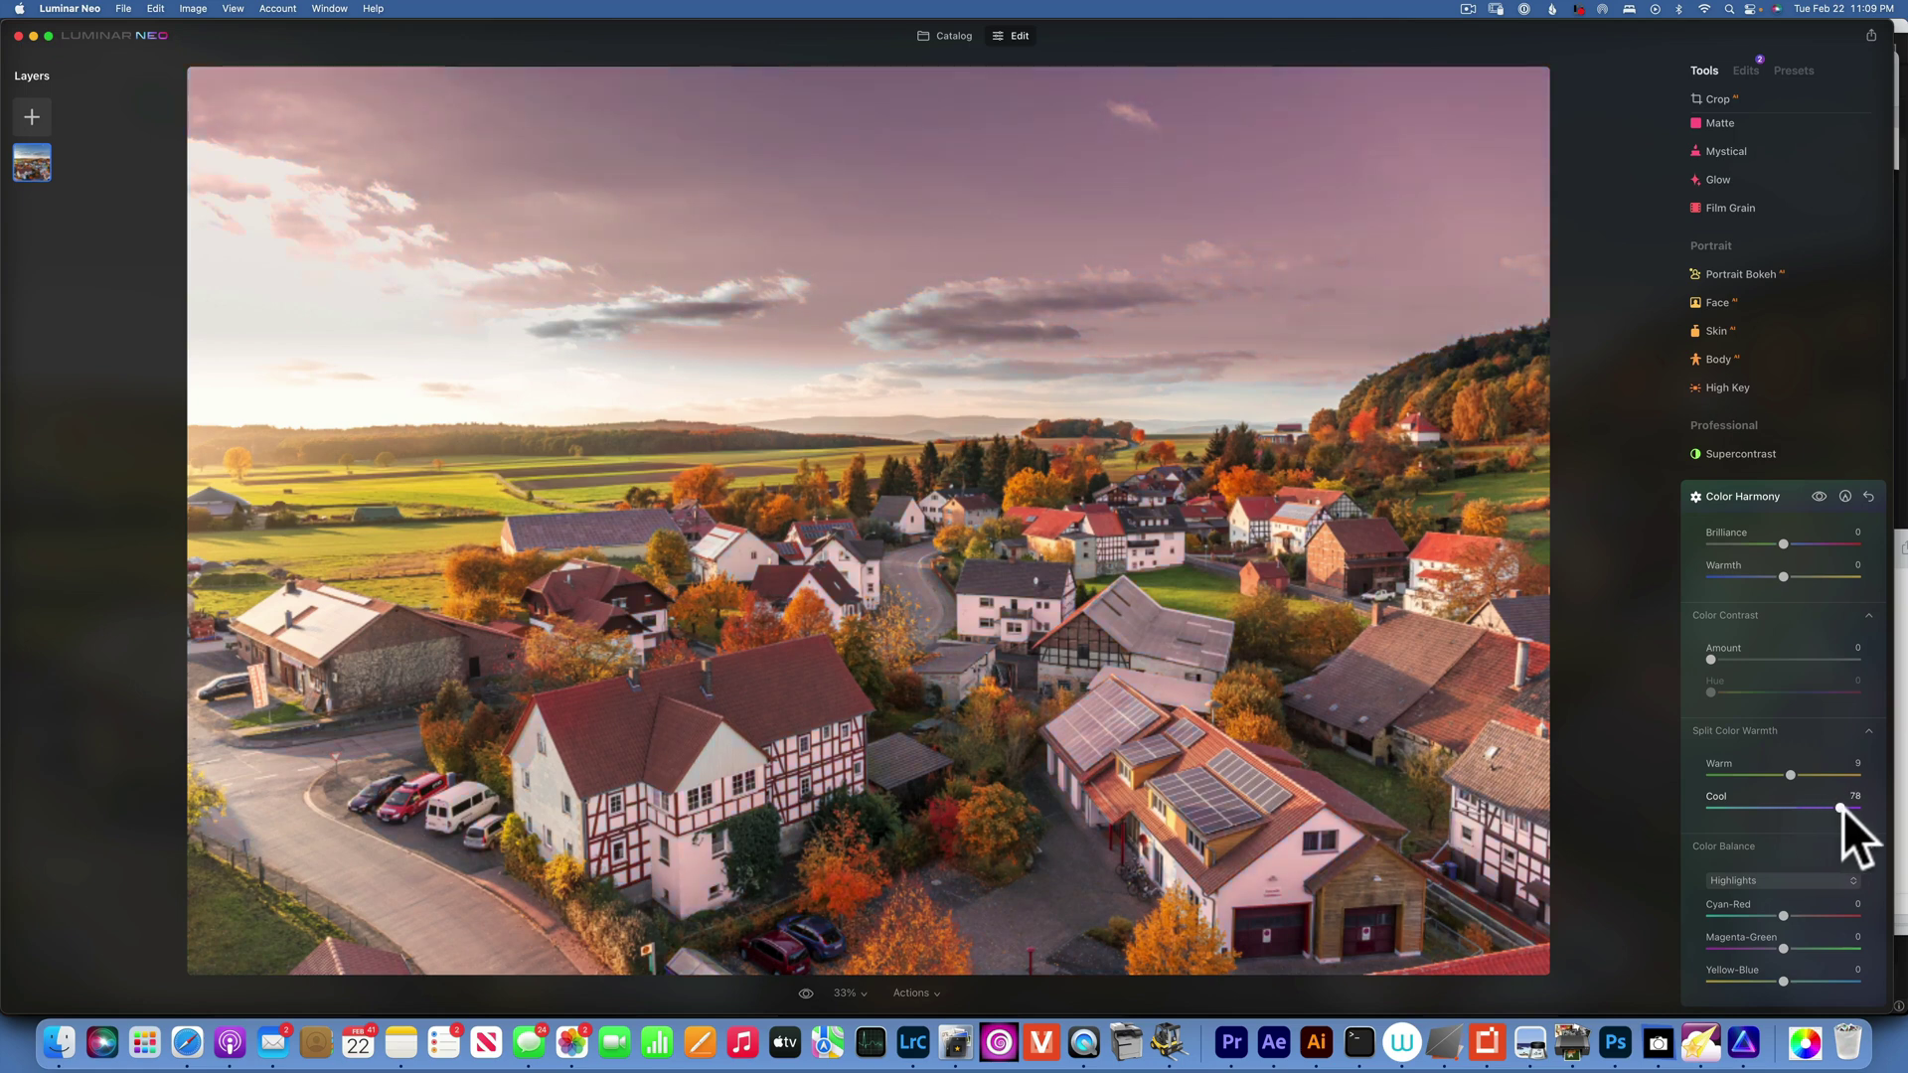
left_click_drag(1845, 809, 1776, 810)
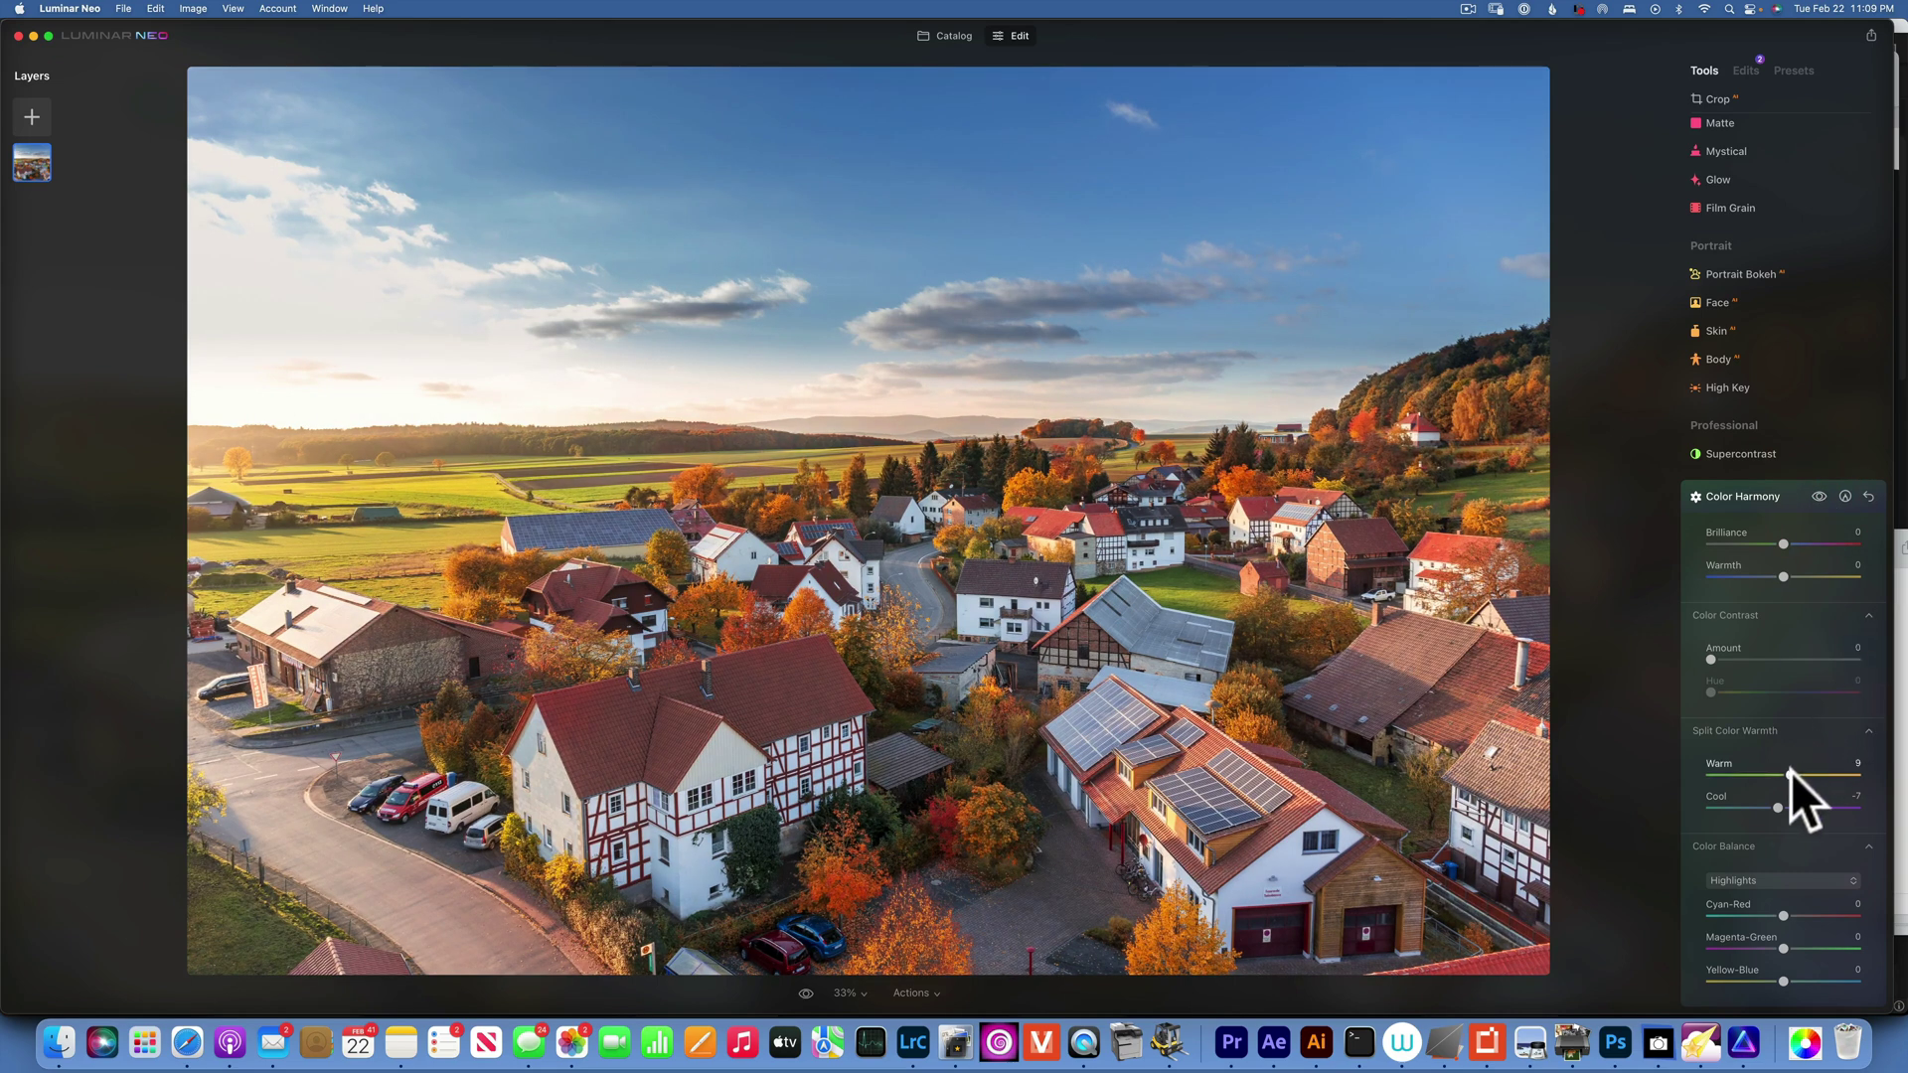
left_click_drag(1790, 772, 1797, 773)
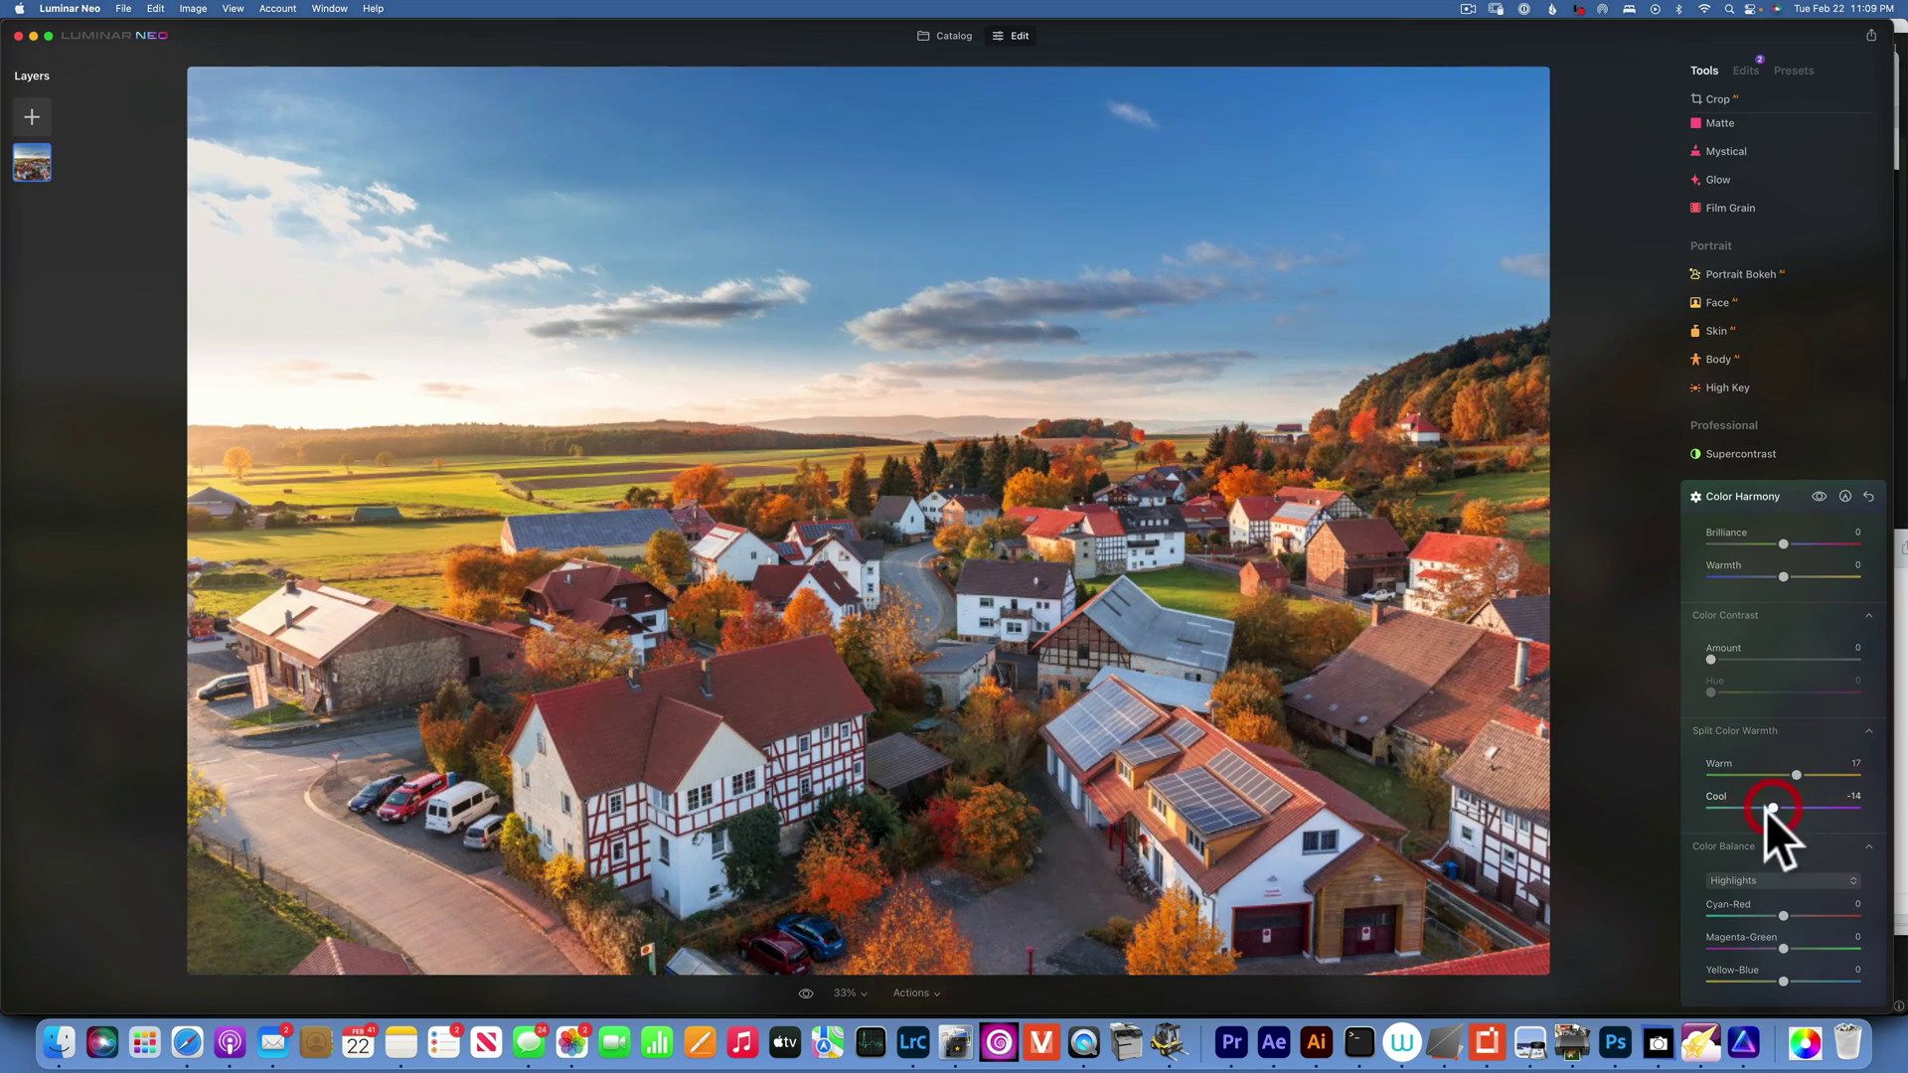
Step: Compare with Color Harmony hidden, then reset all Color Harmony adjustments to 0
left_click(1822, 495)
left_click(1822, 495)
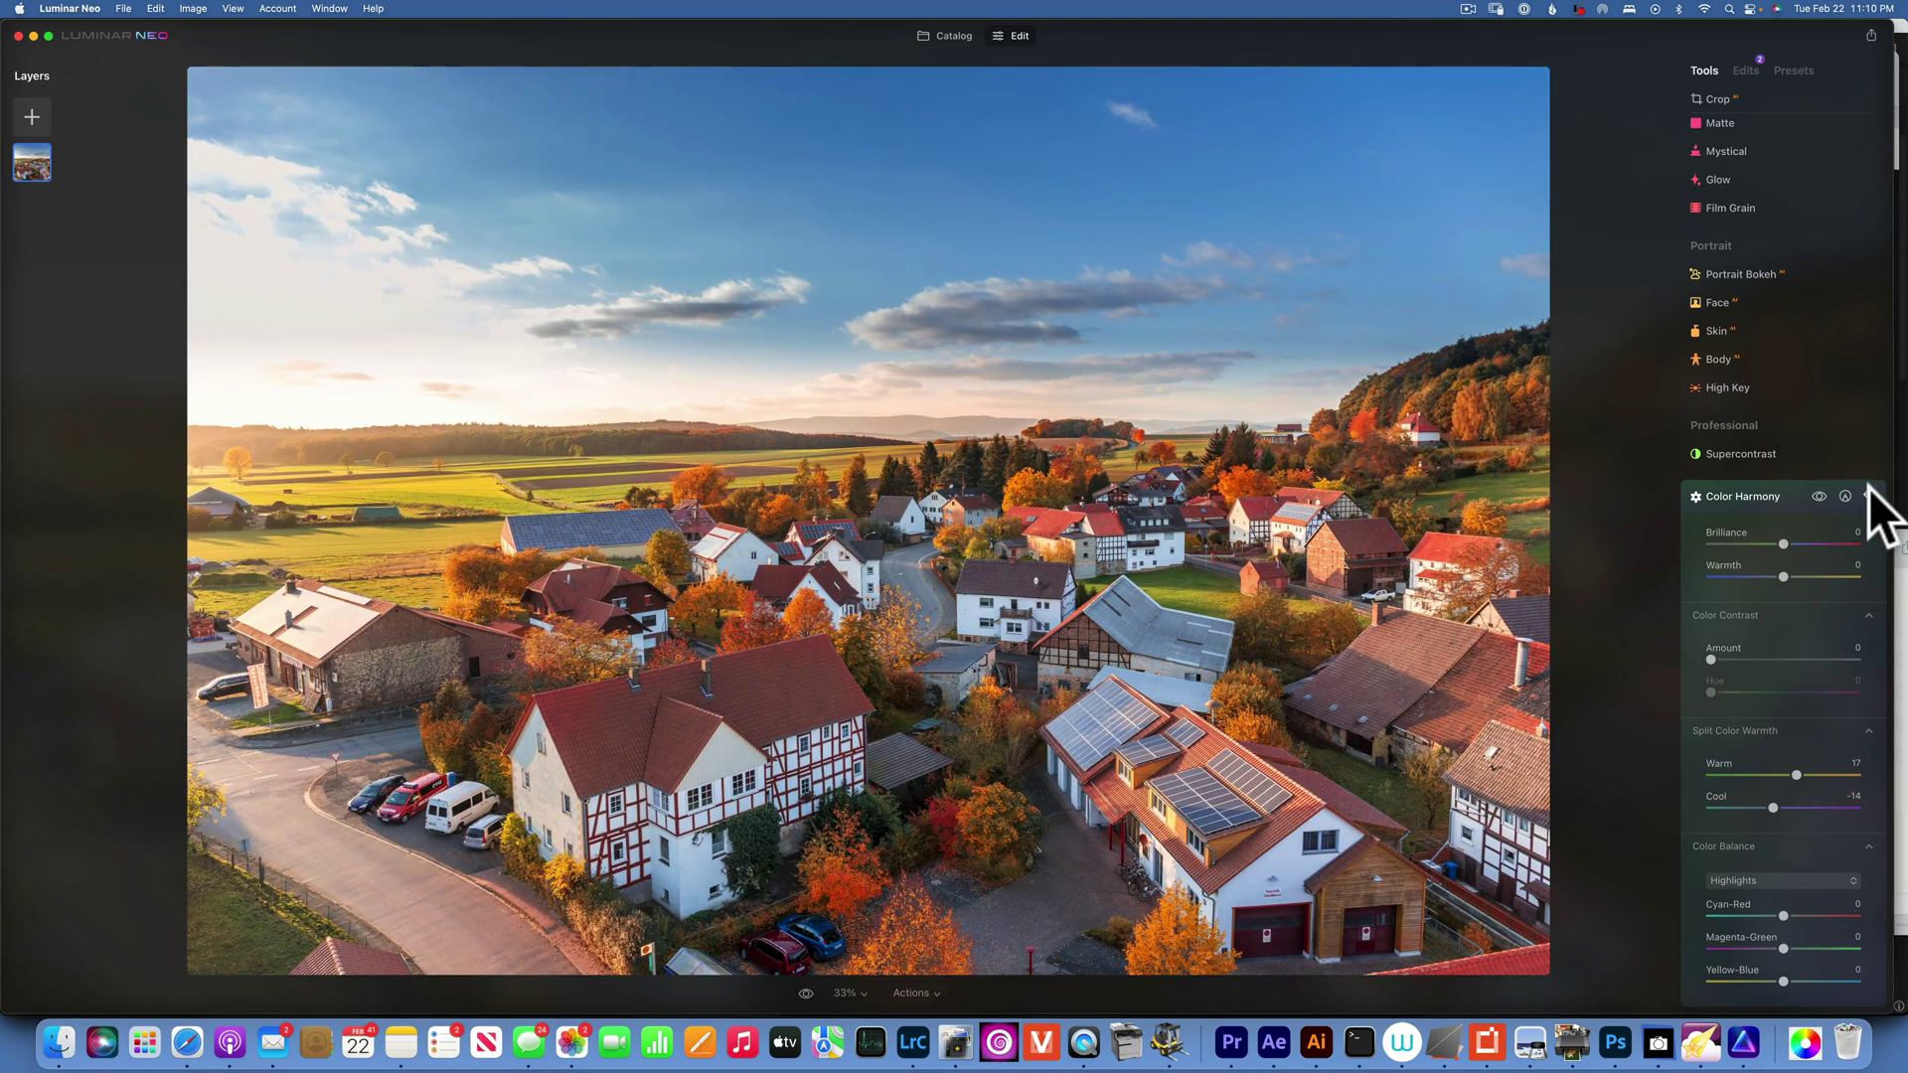
left_click(1868, 497)
scroll(1808, 735, "down", 1)
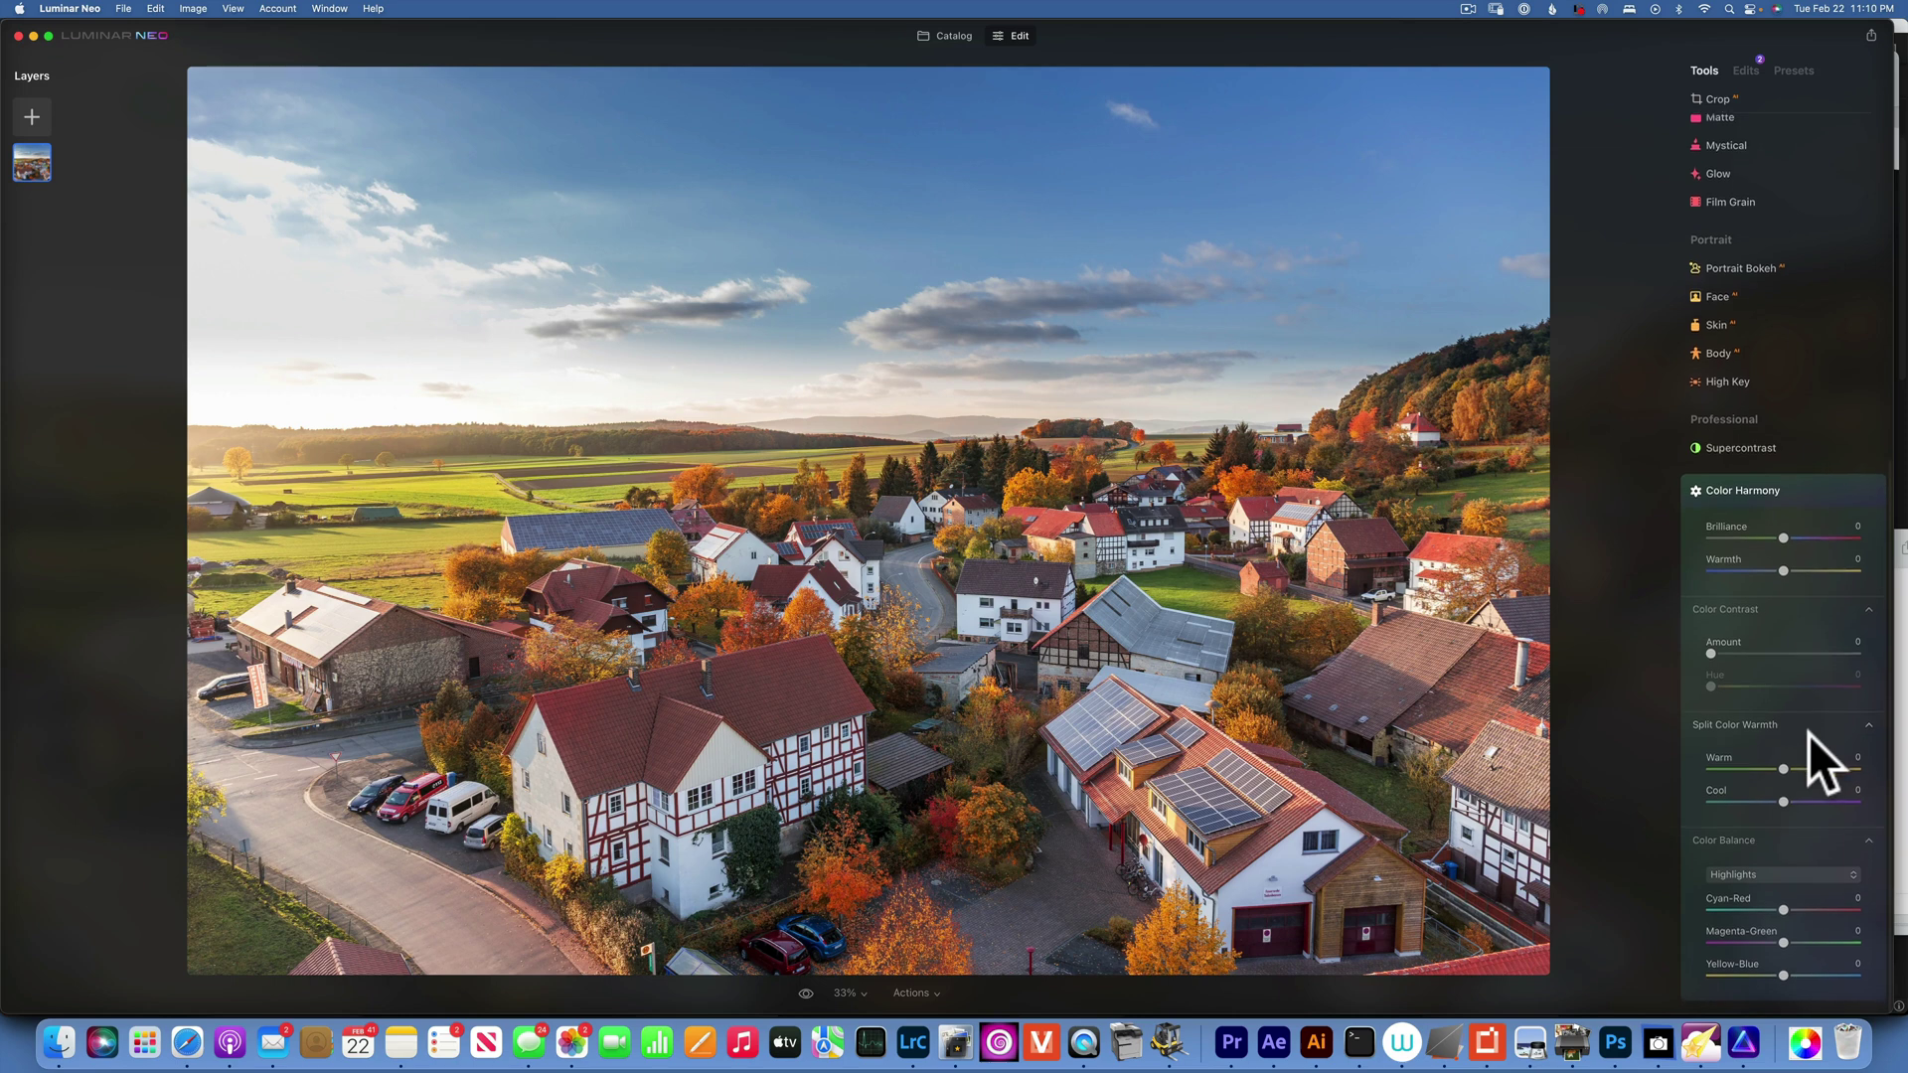
Step: Switch Color Balance to Midtones, shift them slightly toward red, and compare with the effect hidden
left_click(1763, 878)
left_click(1767, 916)
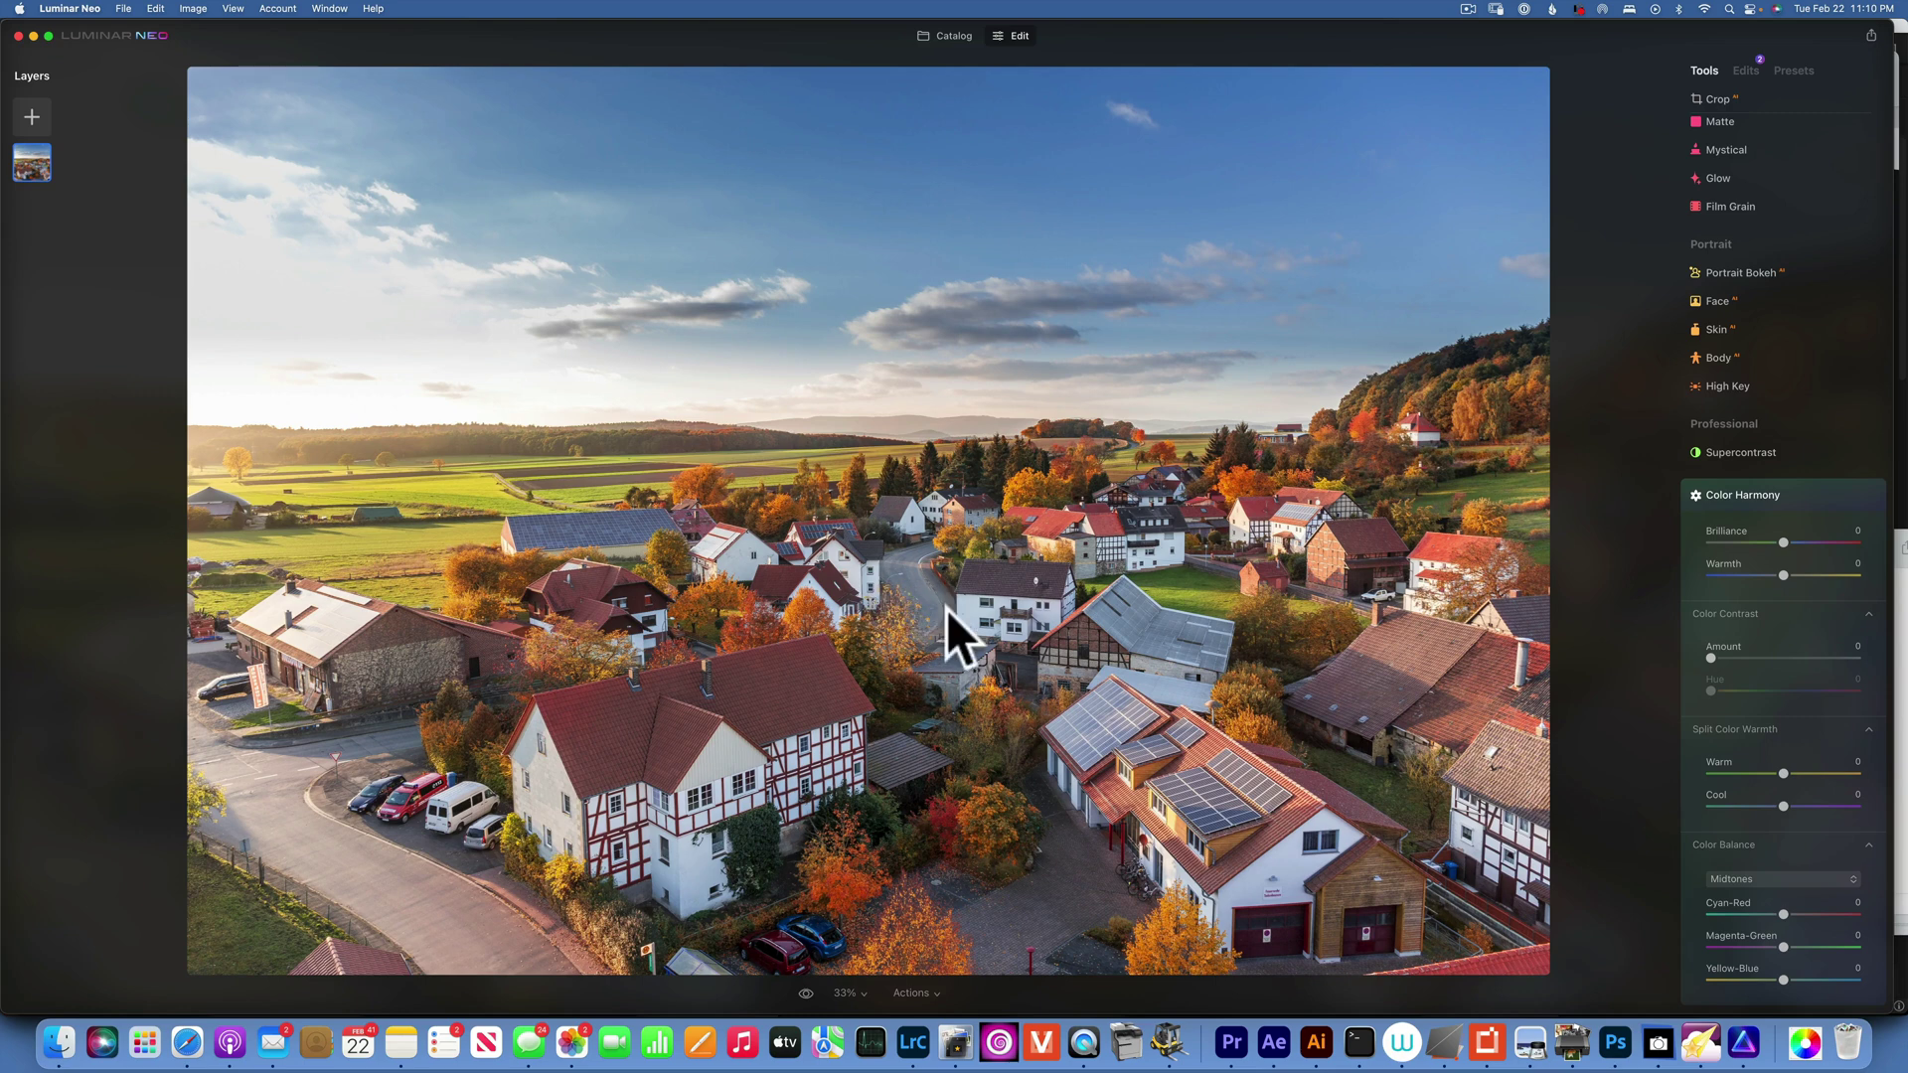
left_click_drag(1784, 910, 1791, 910)
left_click(1791, 911)
left_click(1819, 494)
left_click(1818, 493)
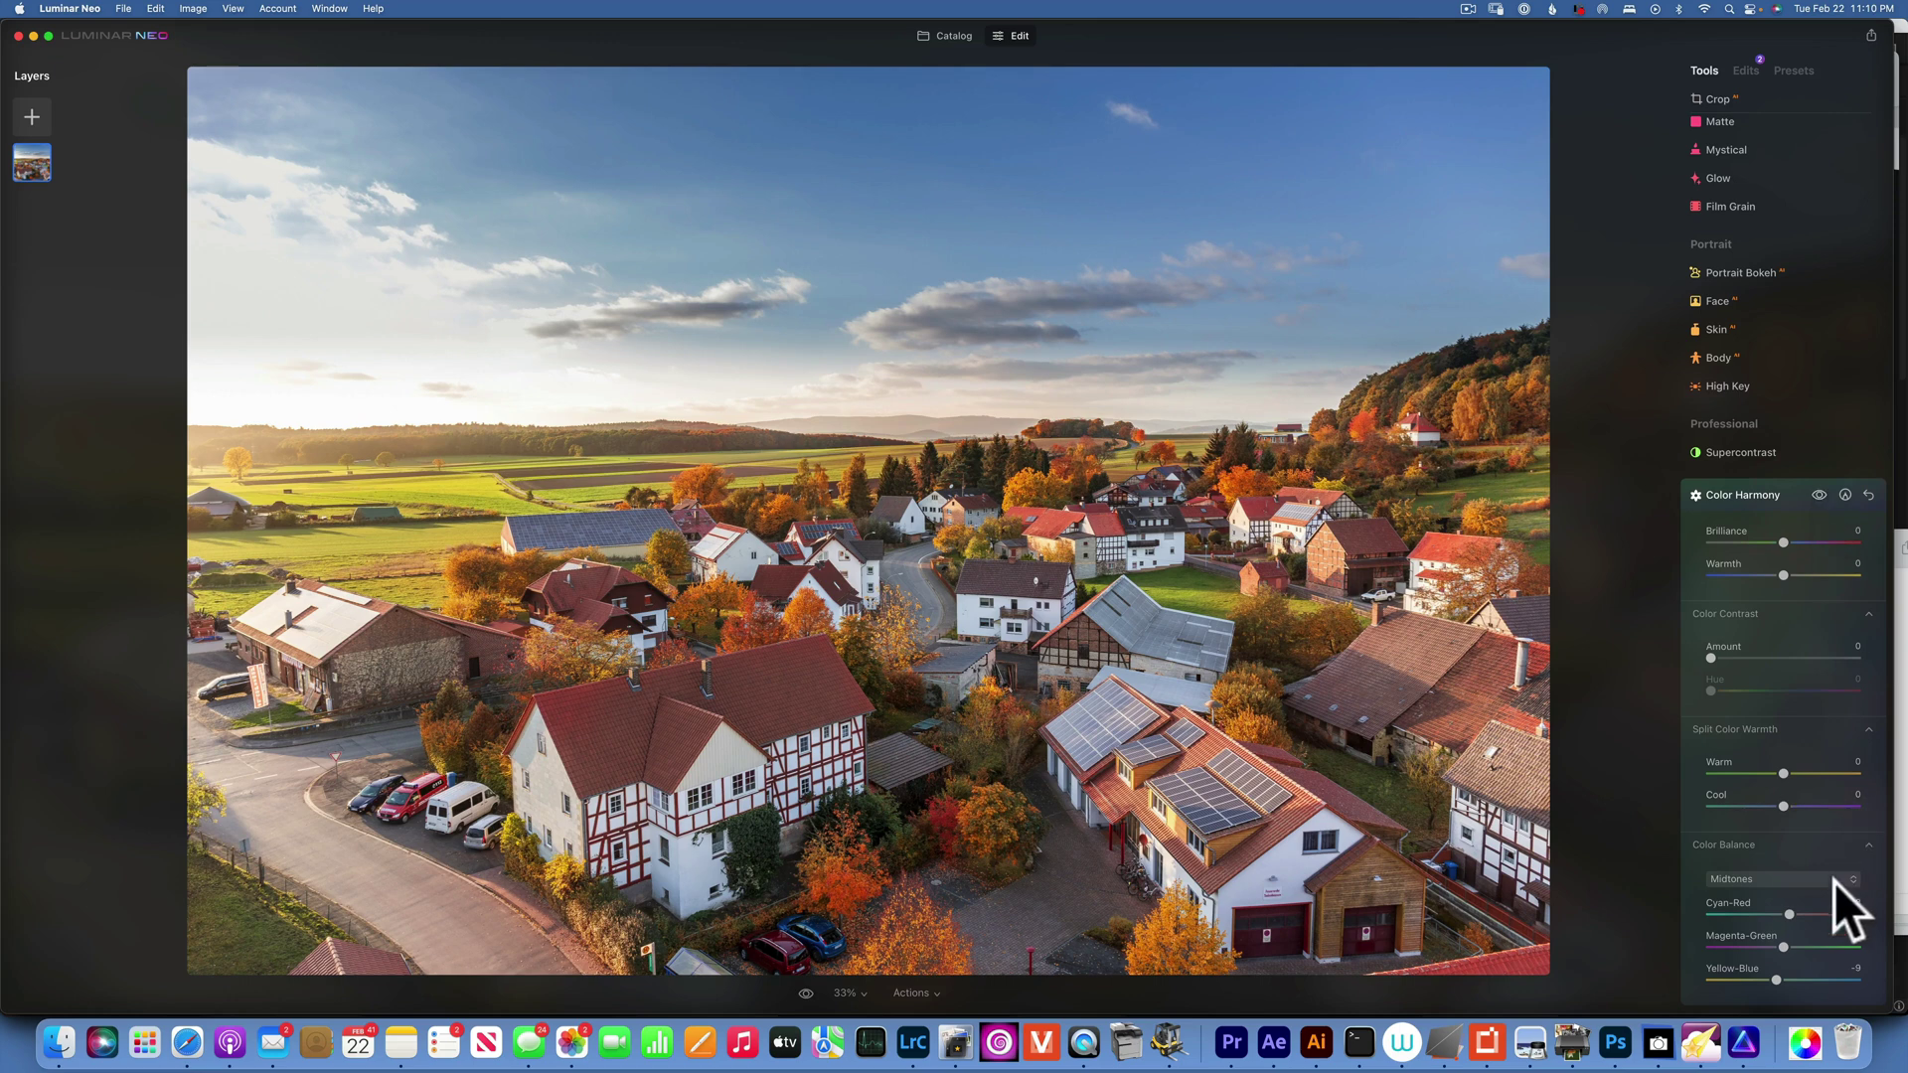
Step: Set midtone Cyan-Red to 18 and Yellow-Blue to -22, comparing before and after
left_click(1797, 912)
left_click(1767, 980)
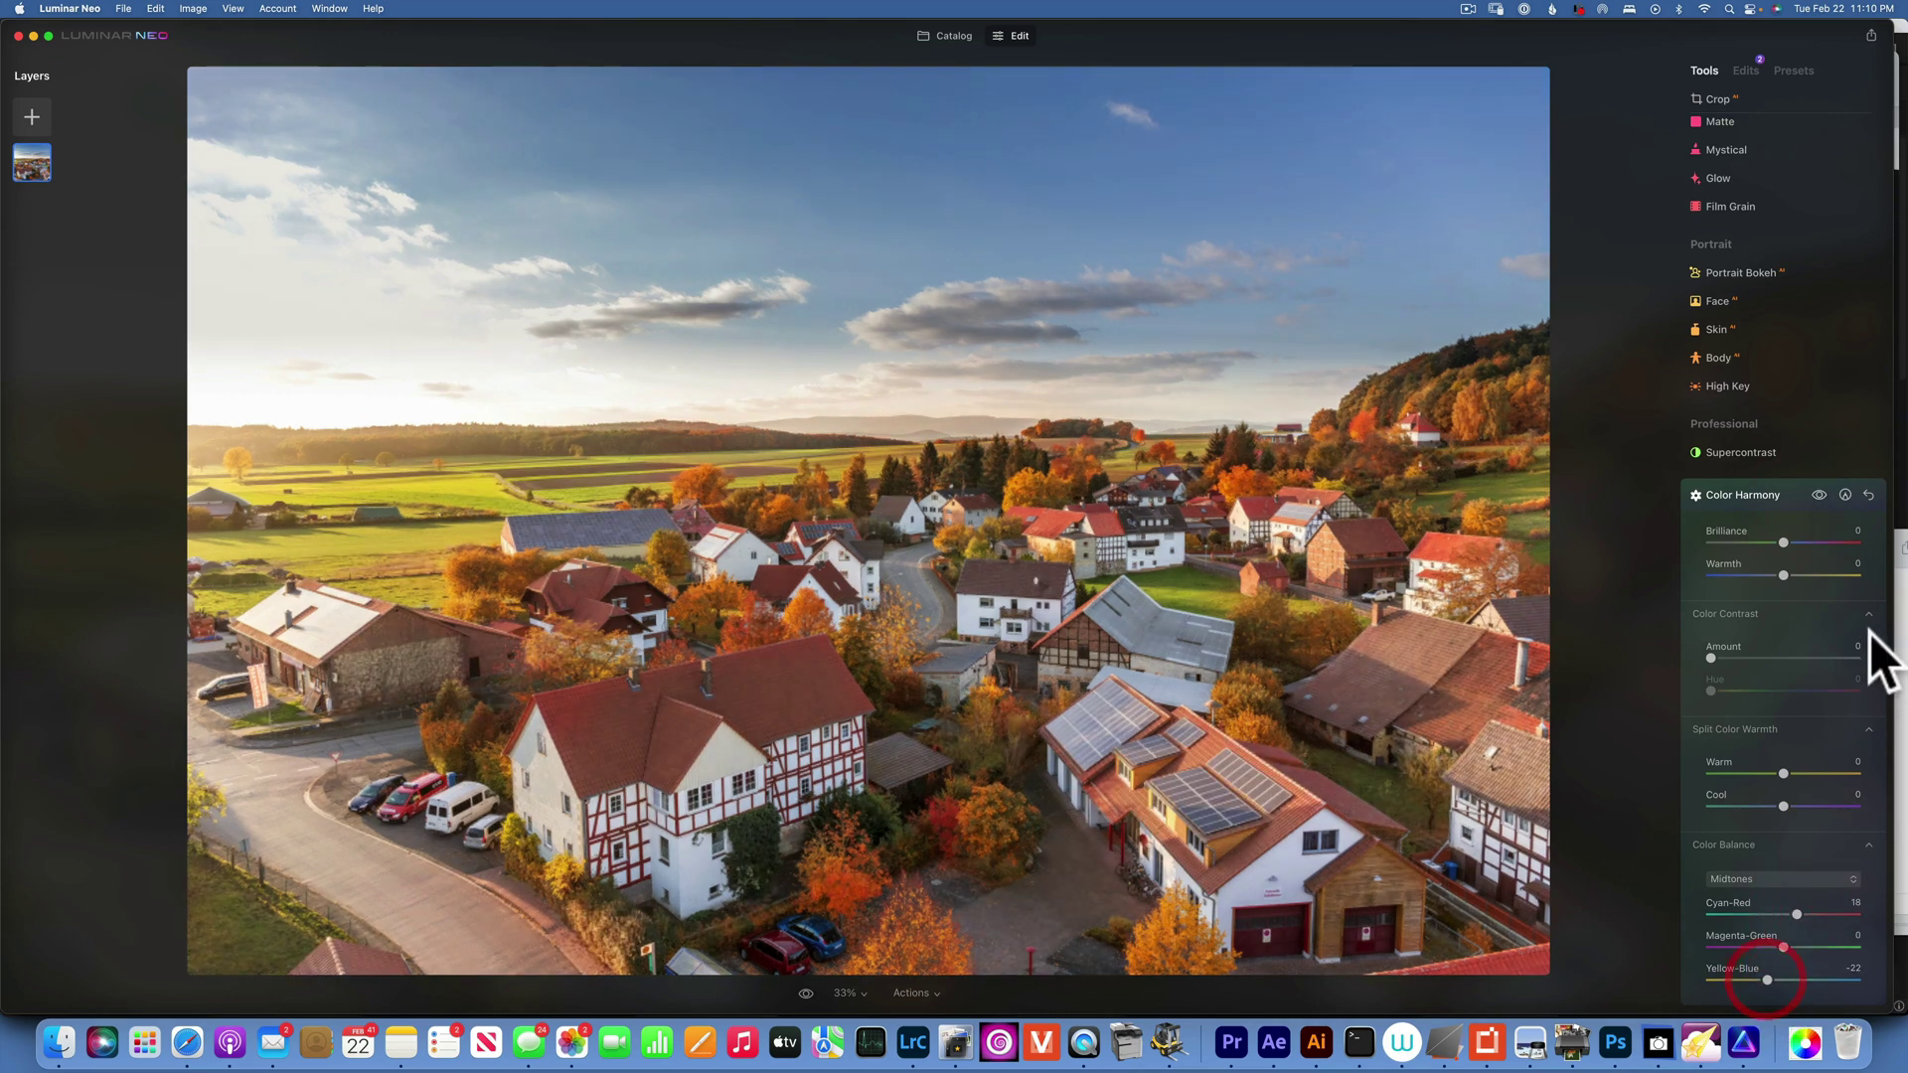
left_click(1818, 493)
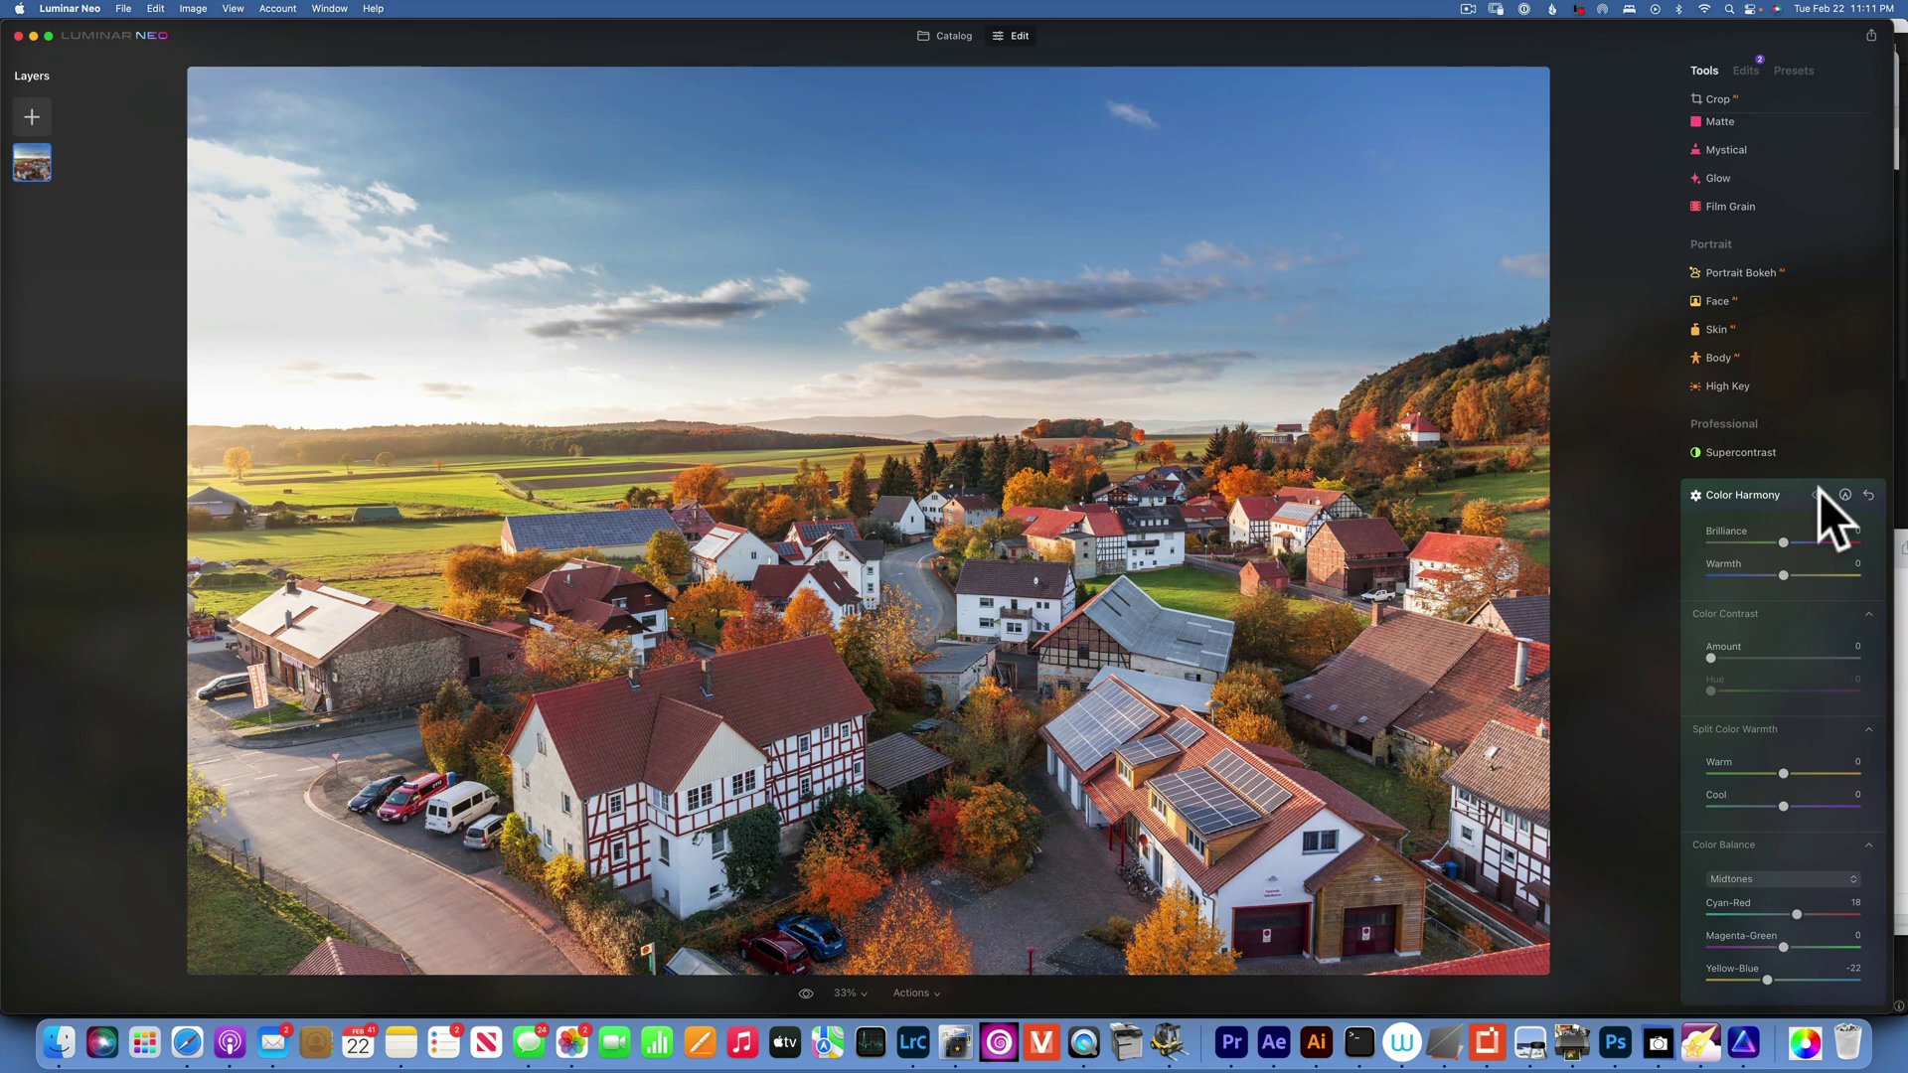
left_click(1819, 494)
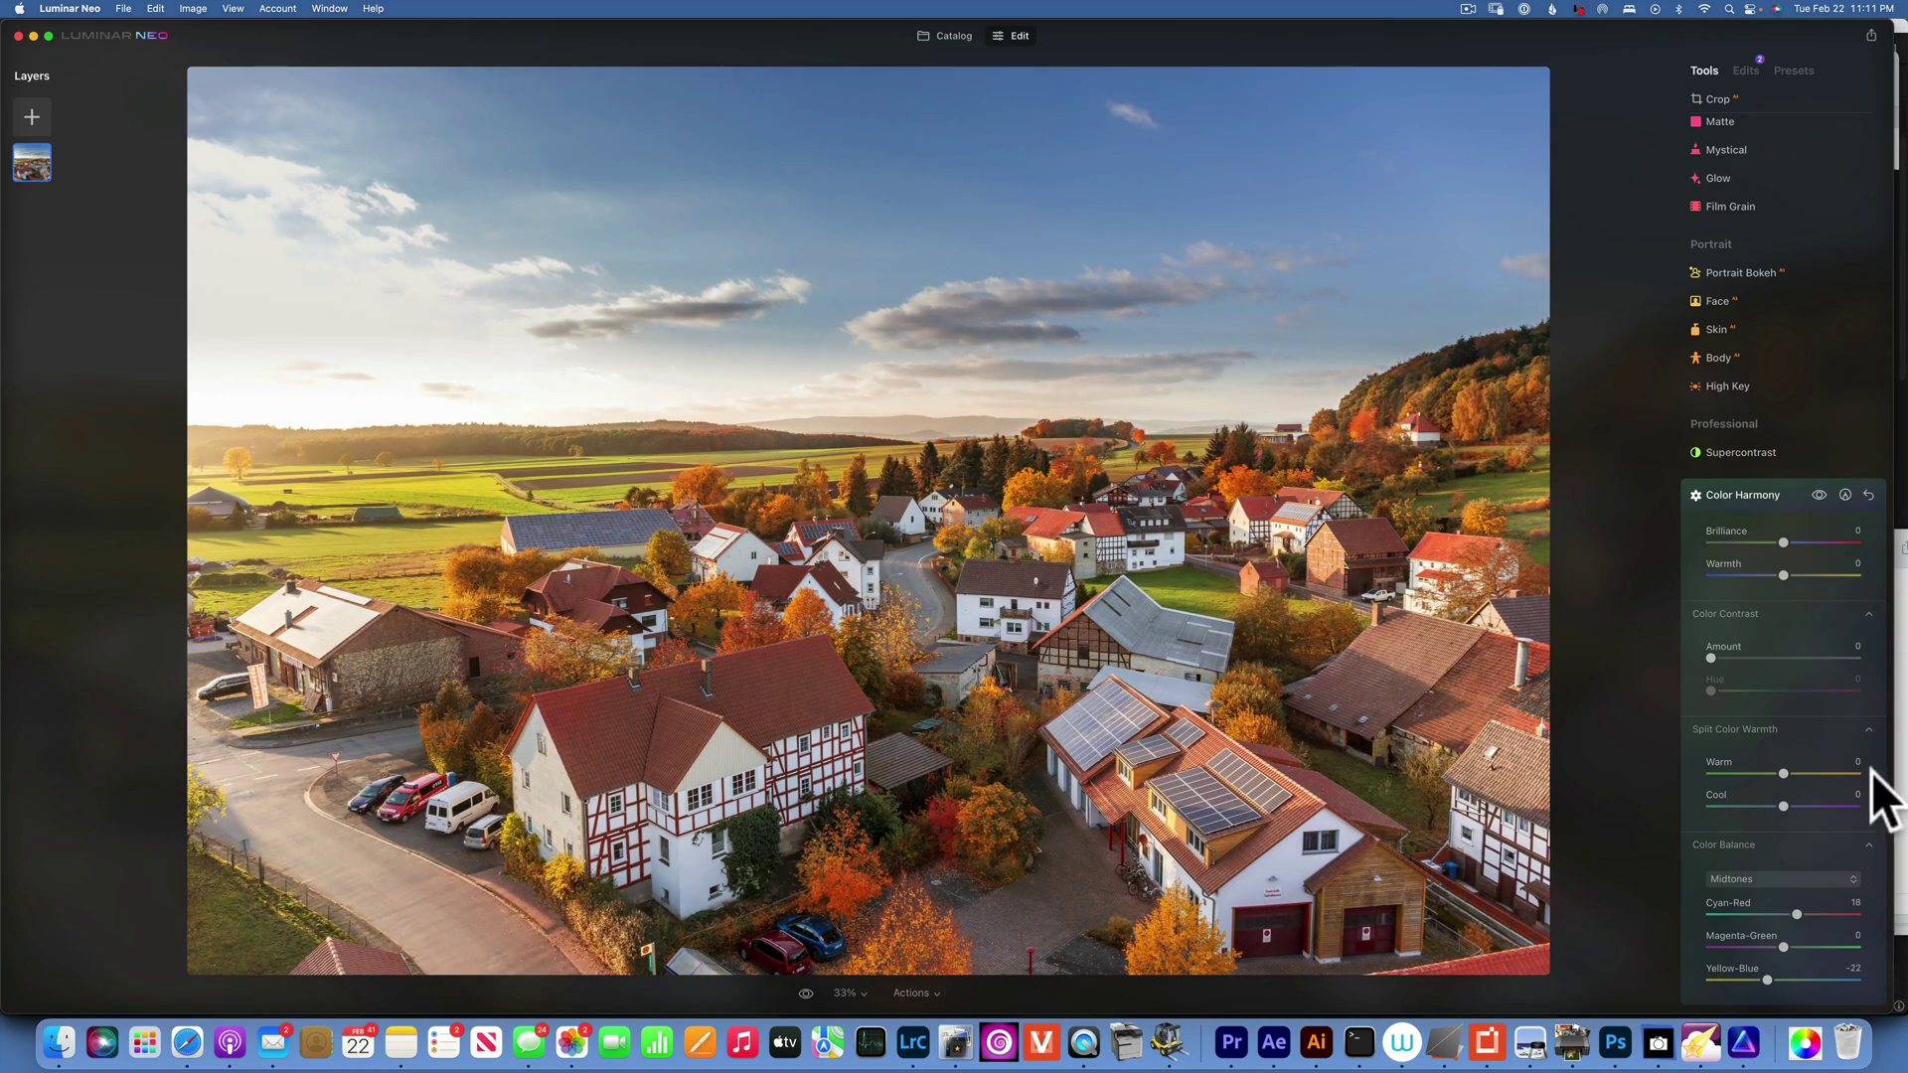
left_click(1769, 876)
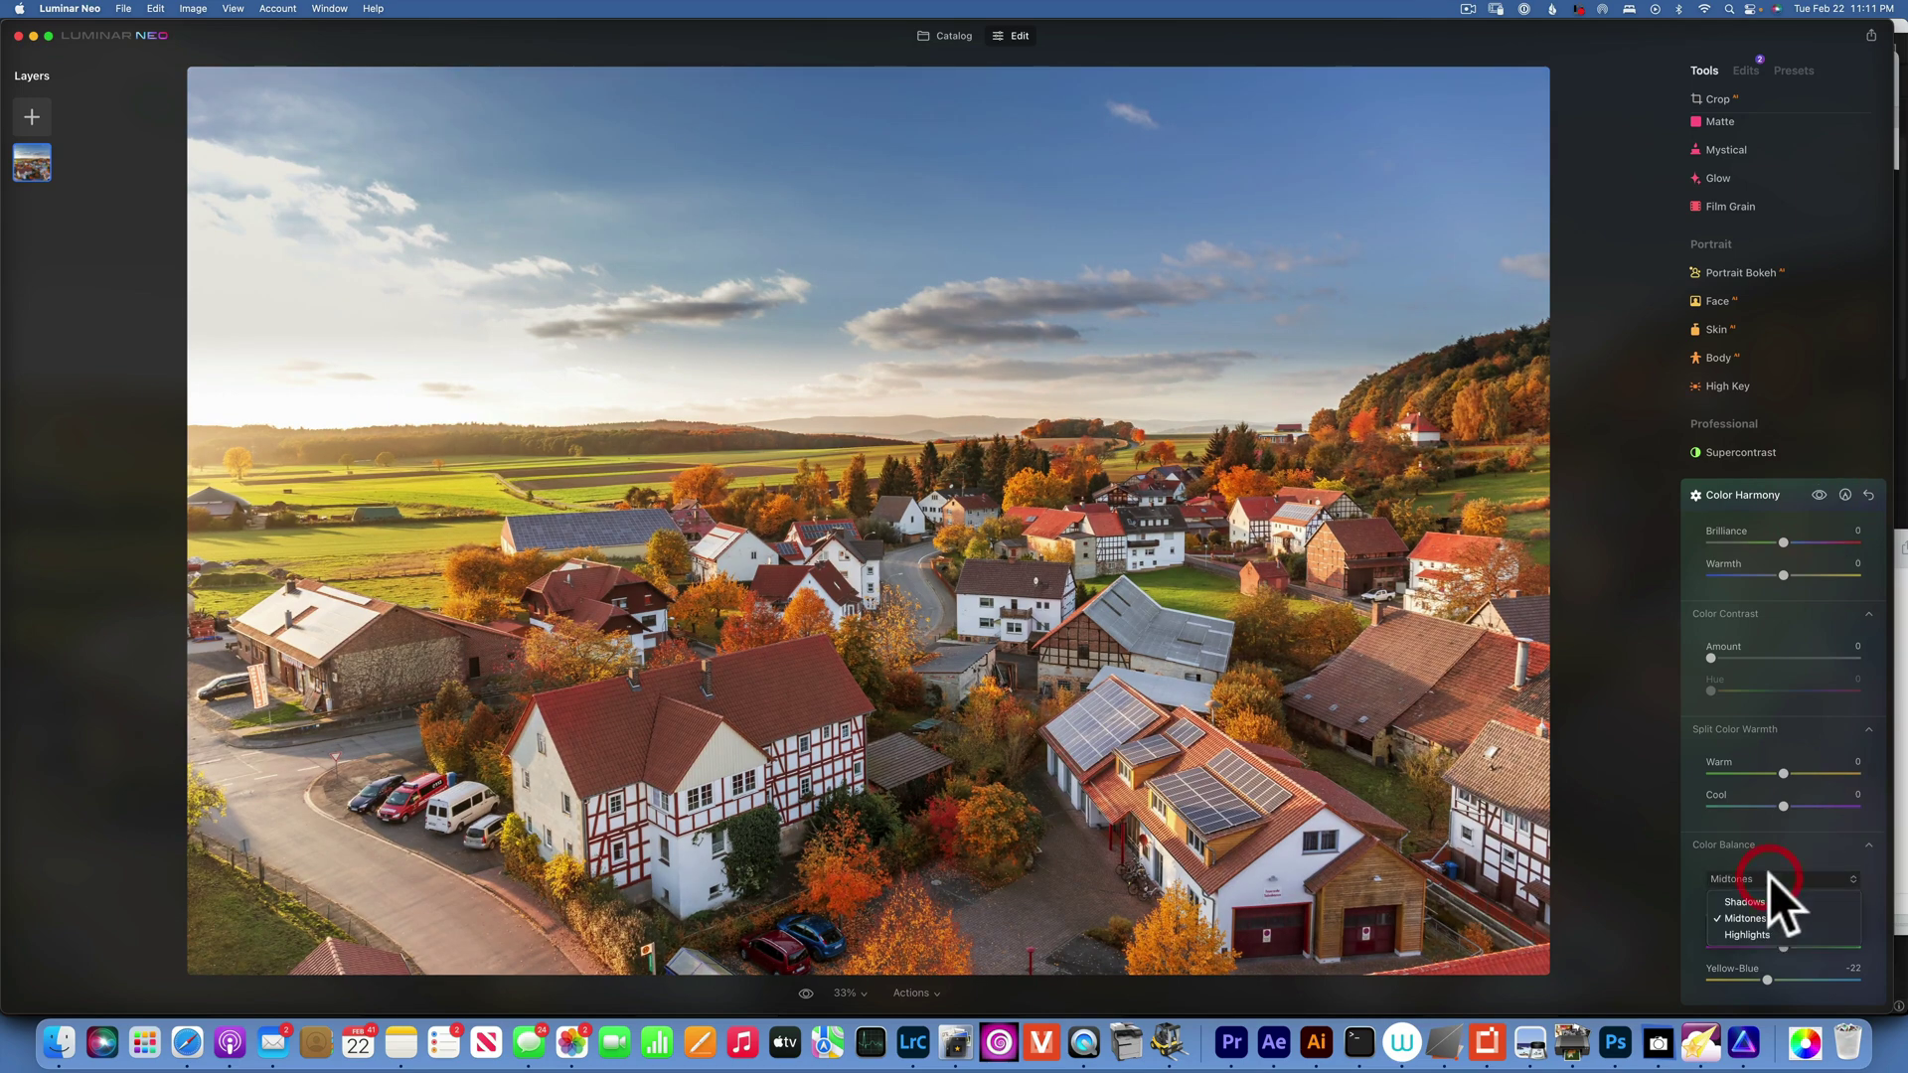
Step: Give the Color Balance shadows Cyan-Red -13 and Yellow-Blue 9, toggling Color Harmony off and on to compare
left_click(1757, 903)
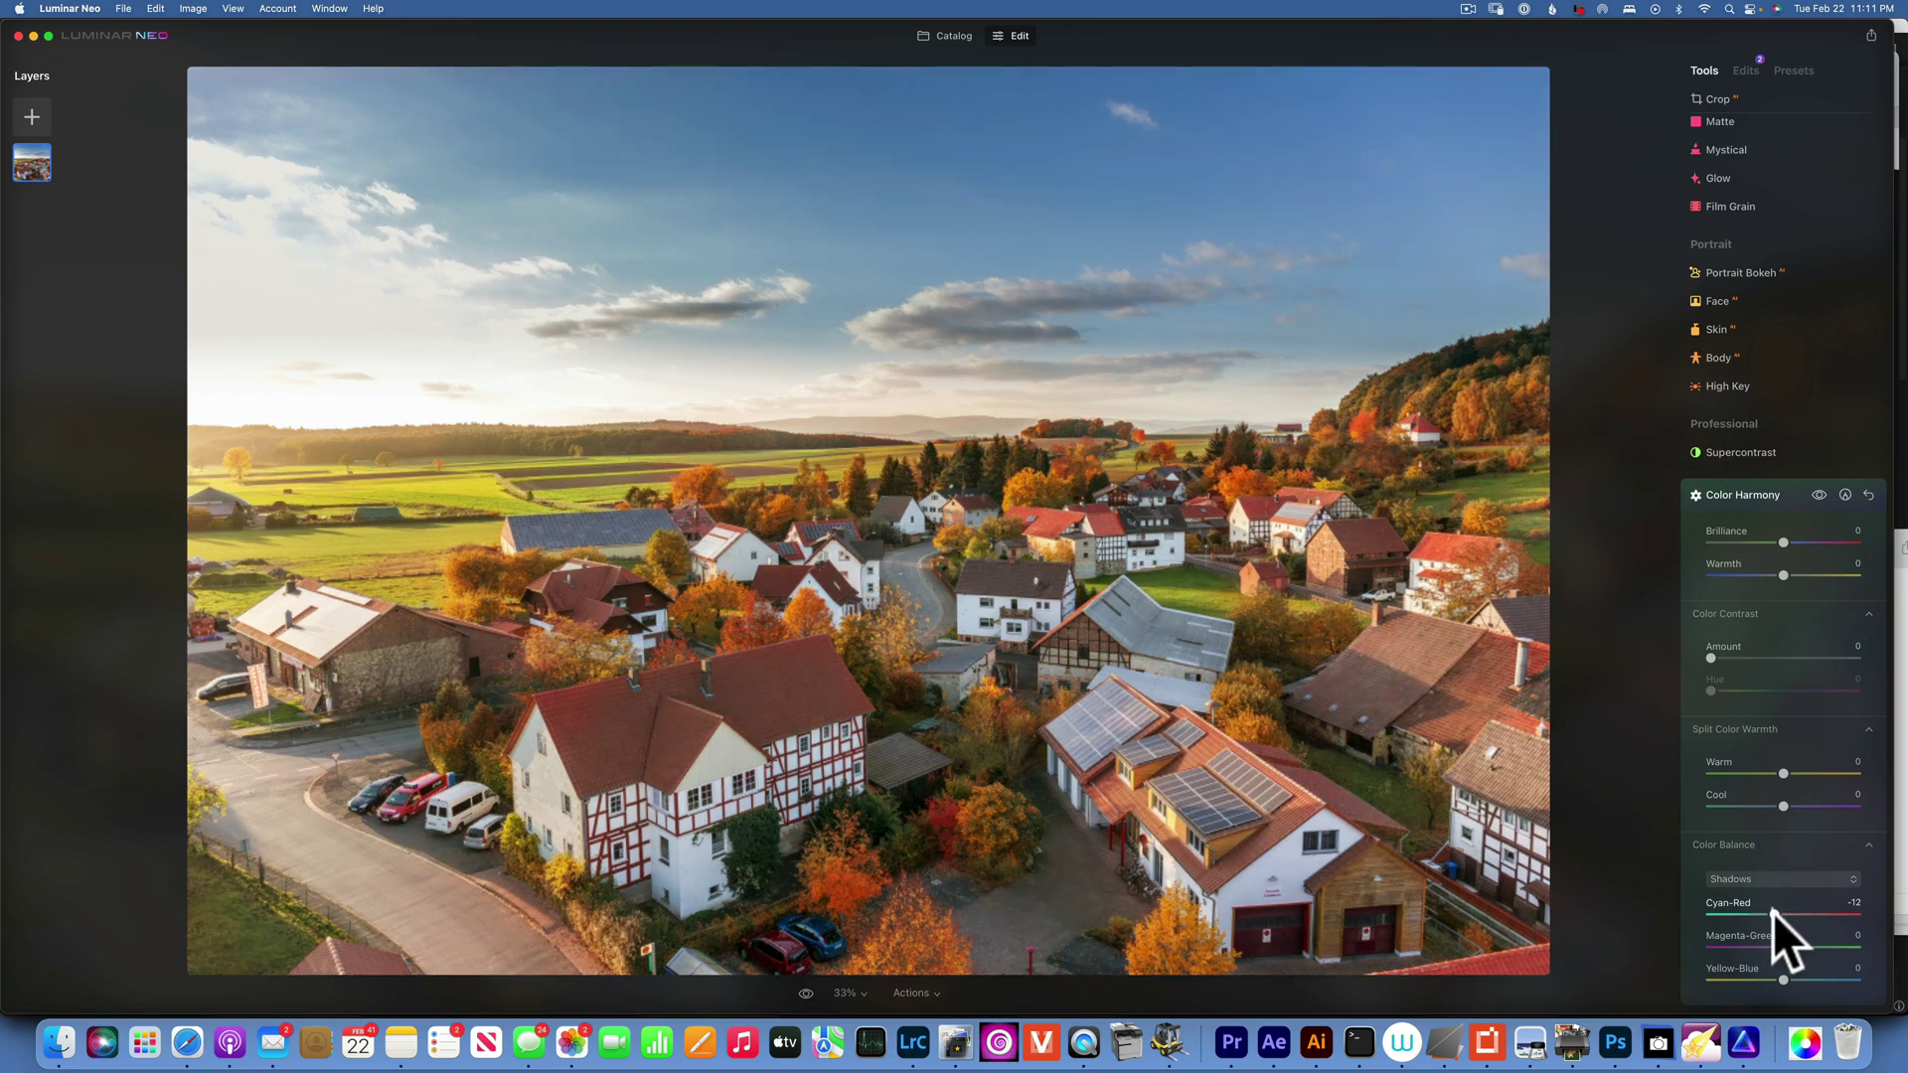
left_click_drag(1781, 979, 1791, 979)
left_click(1820, 493)
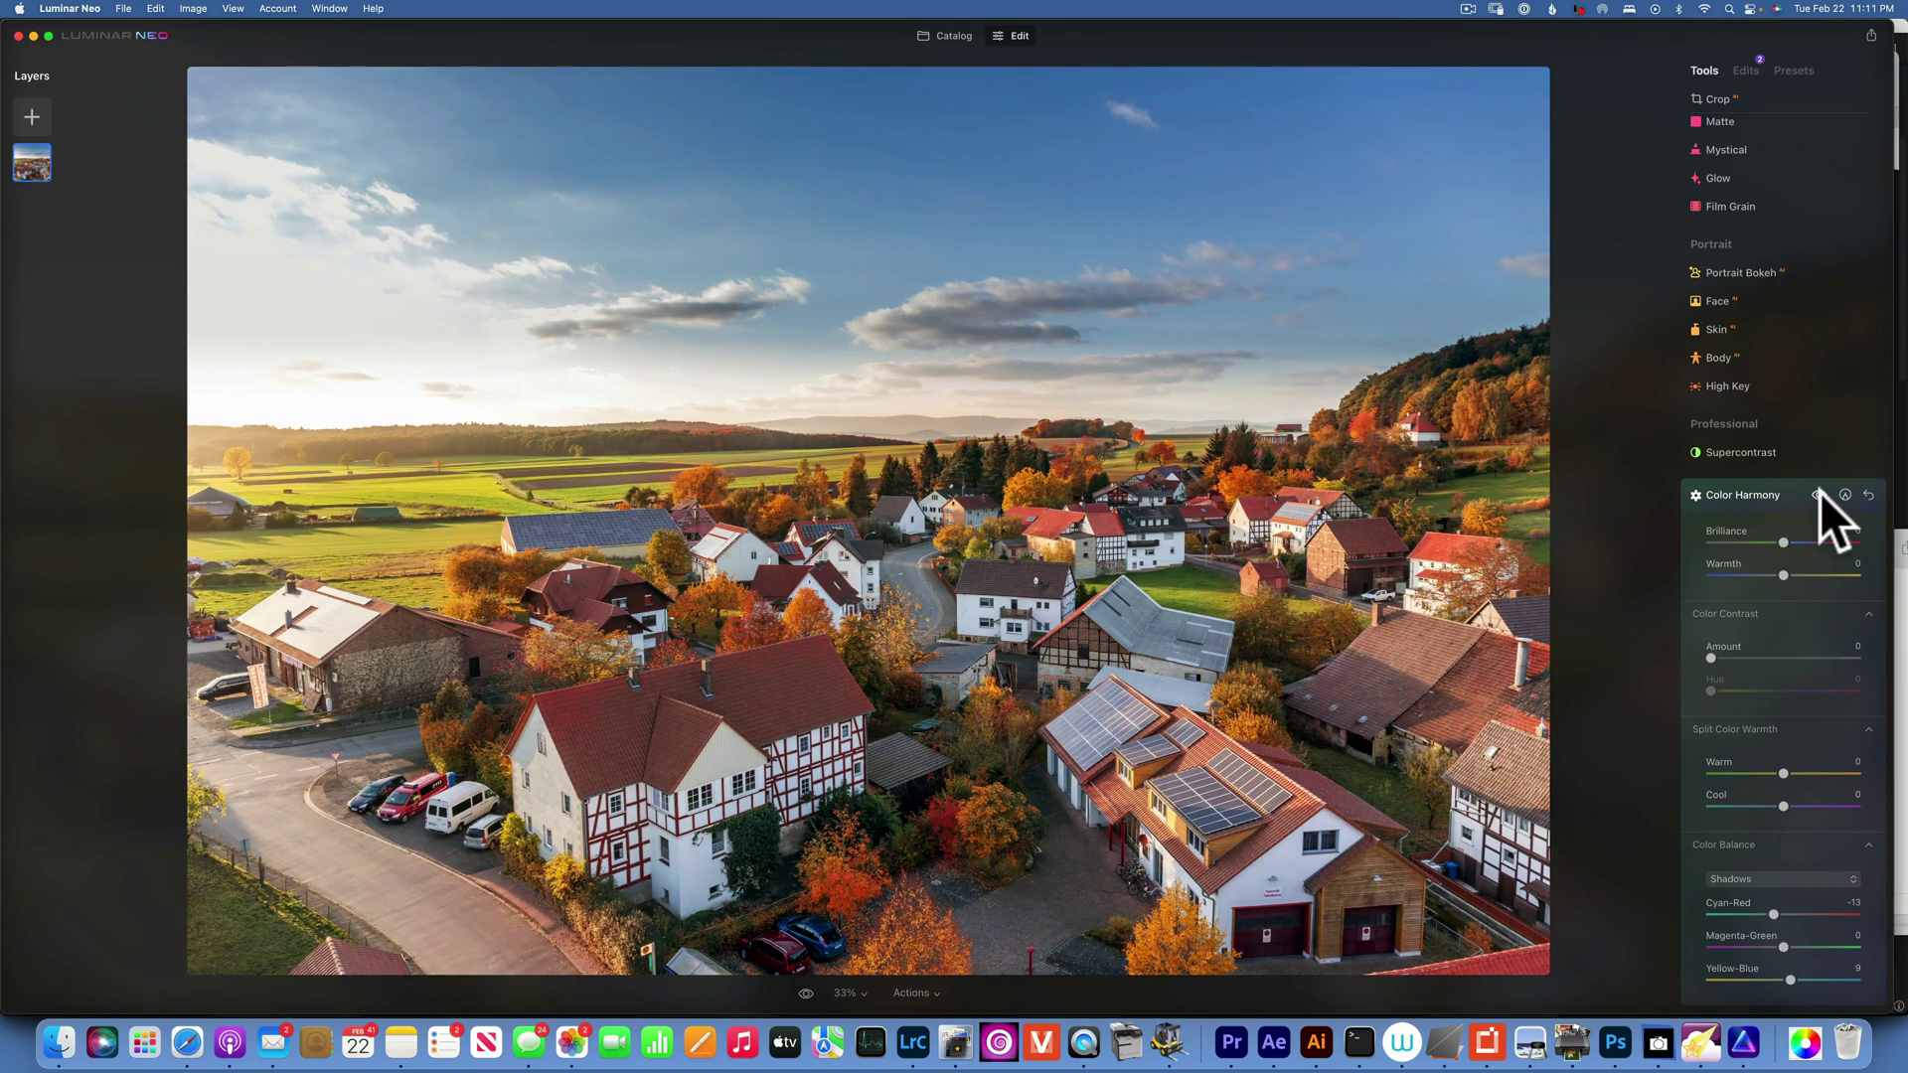
left_click(1819, 494)
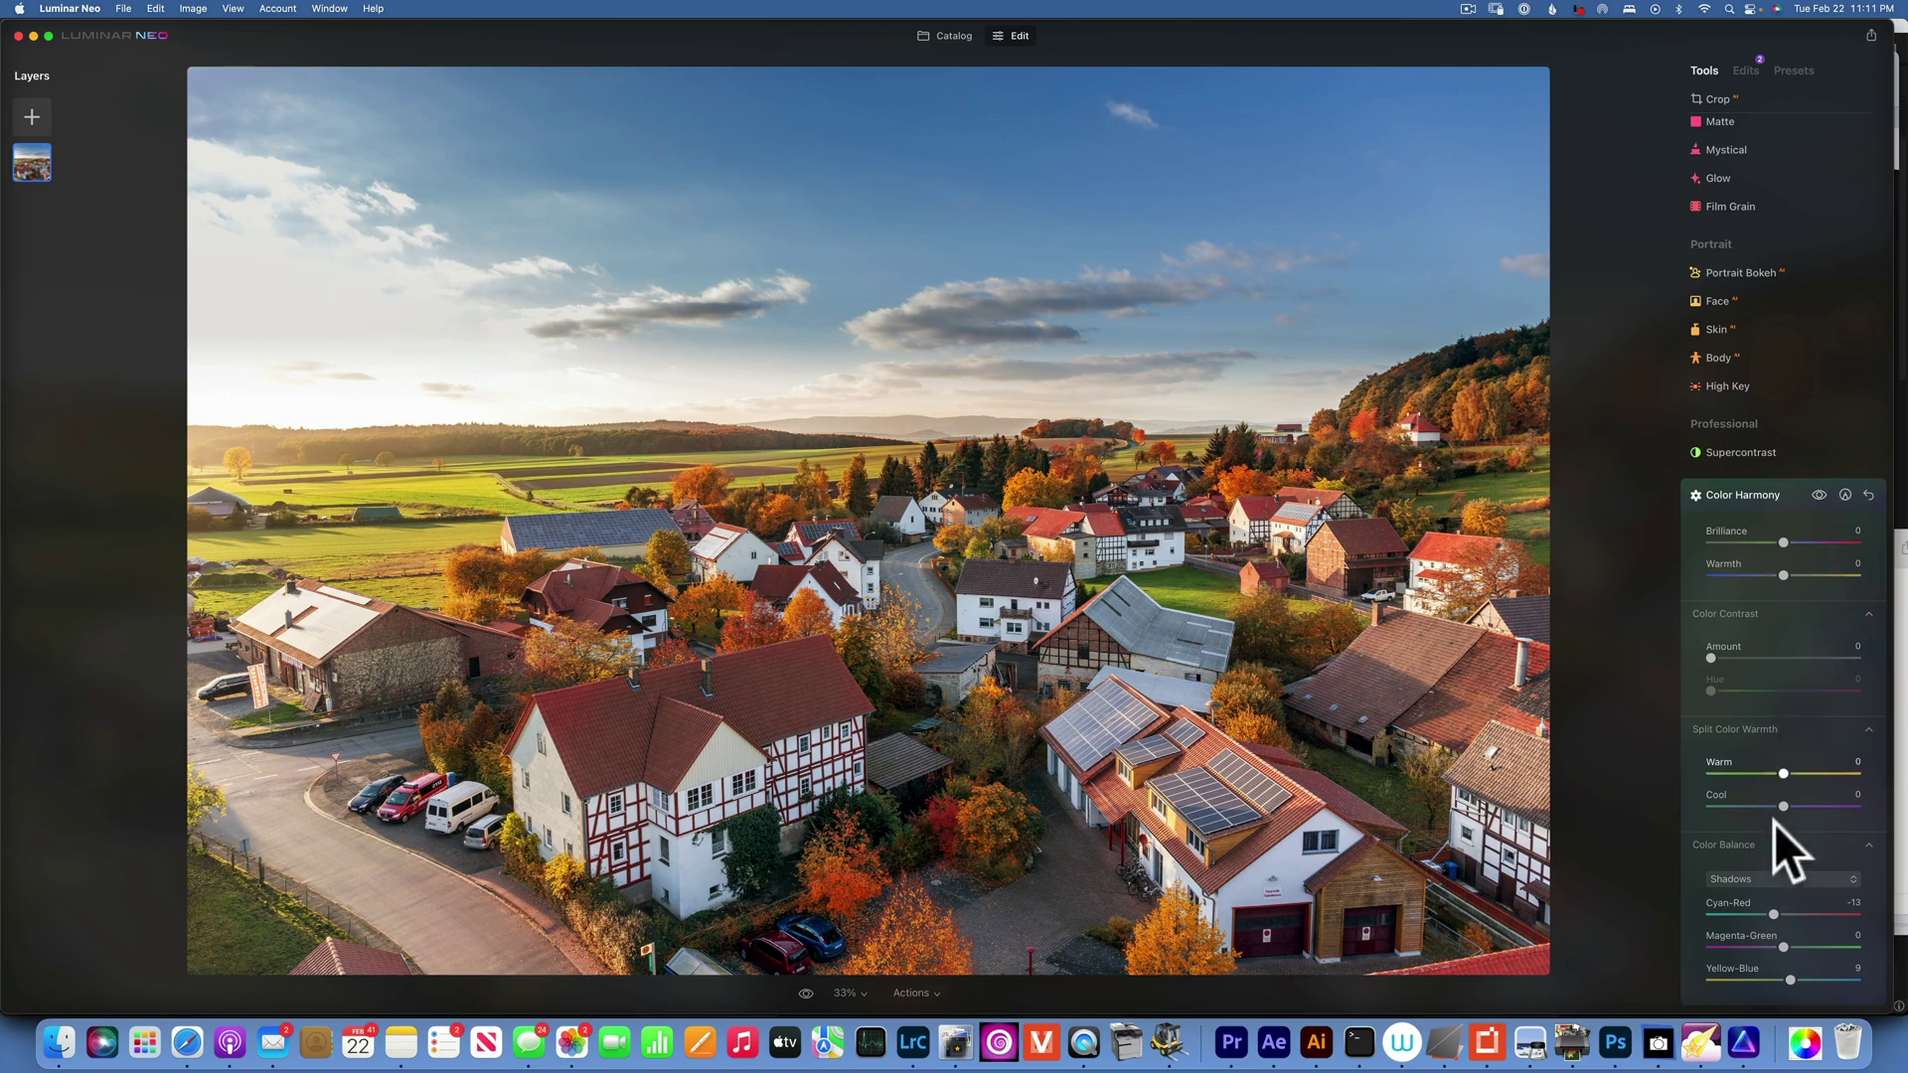
left_click(1763, 868)
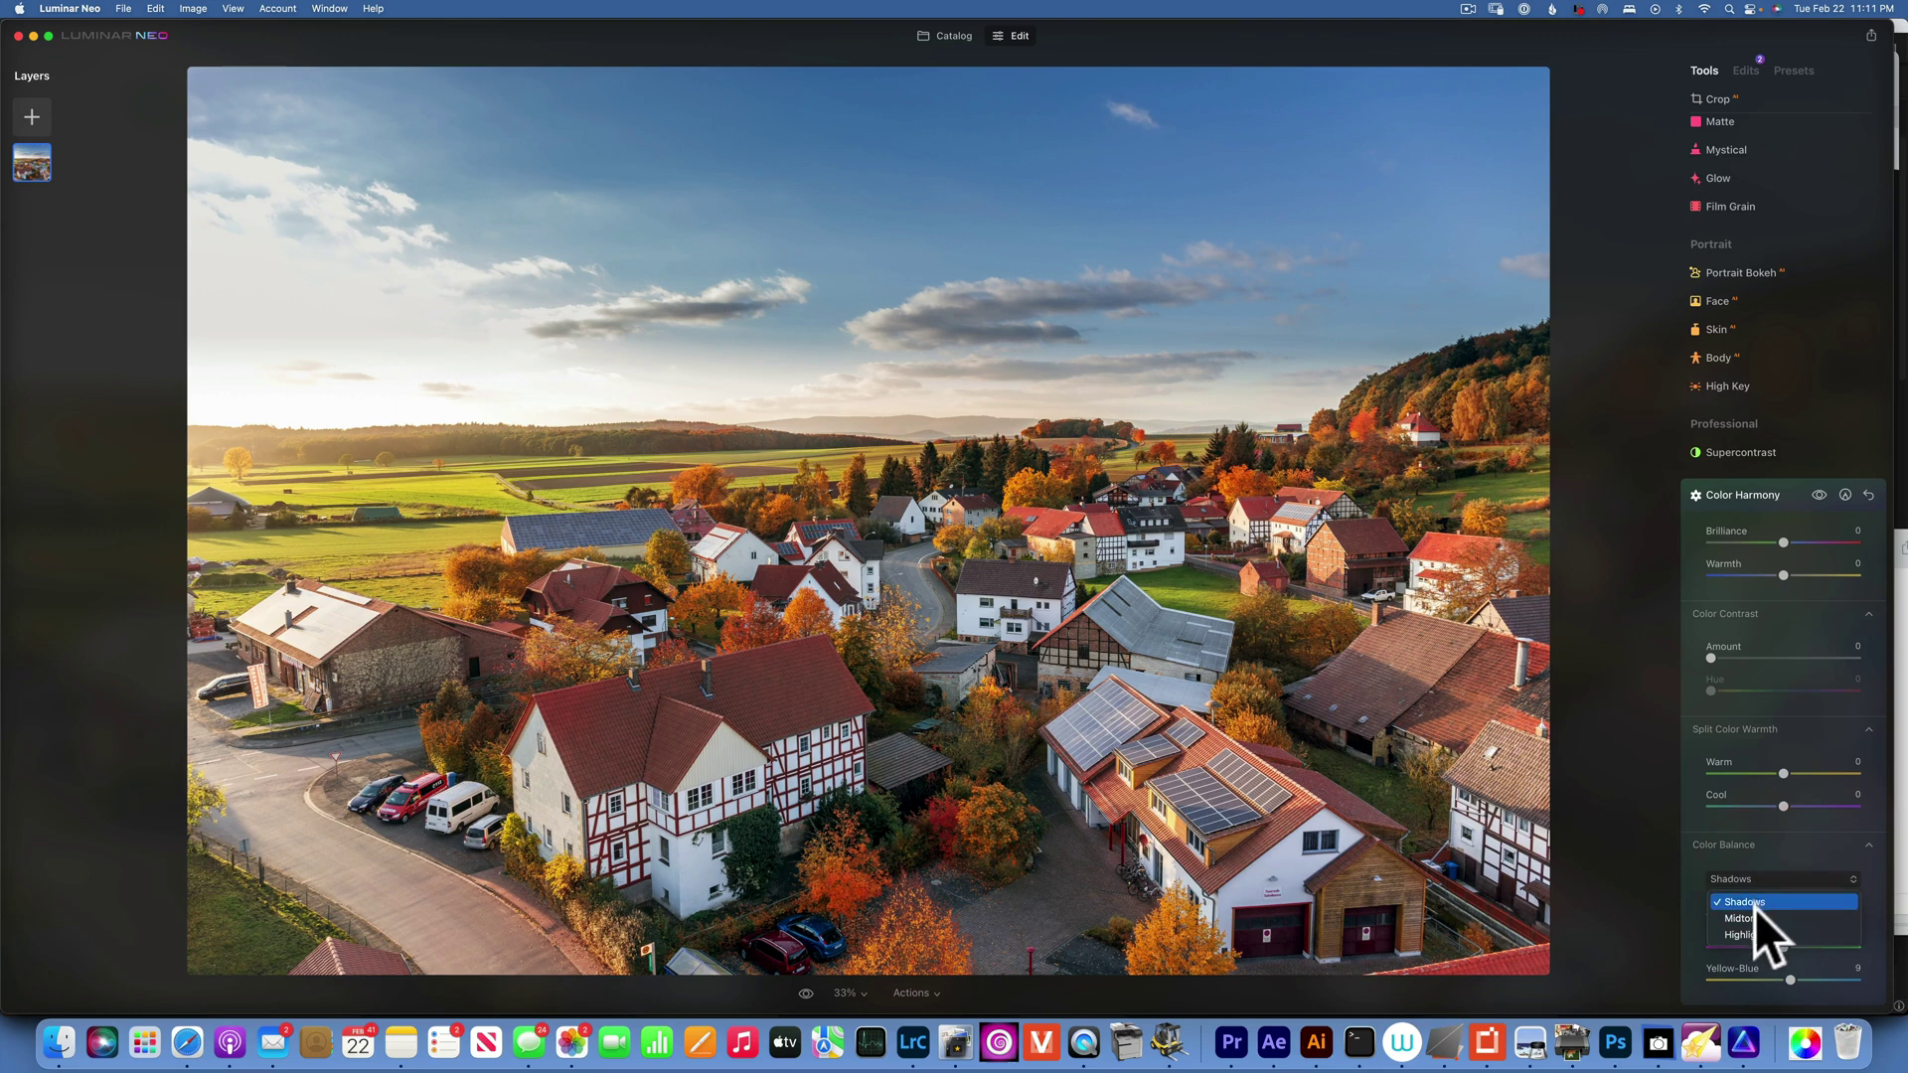
Step: Give the Color Balance highlights Cyan-Red 7 and Yellow-Blue -4, then compare with the original photo
left_click(1761, 934)
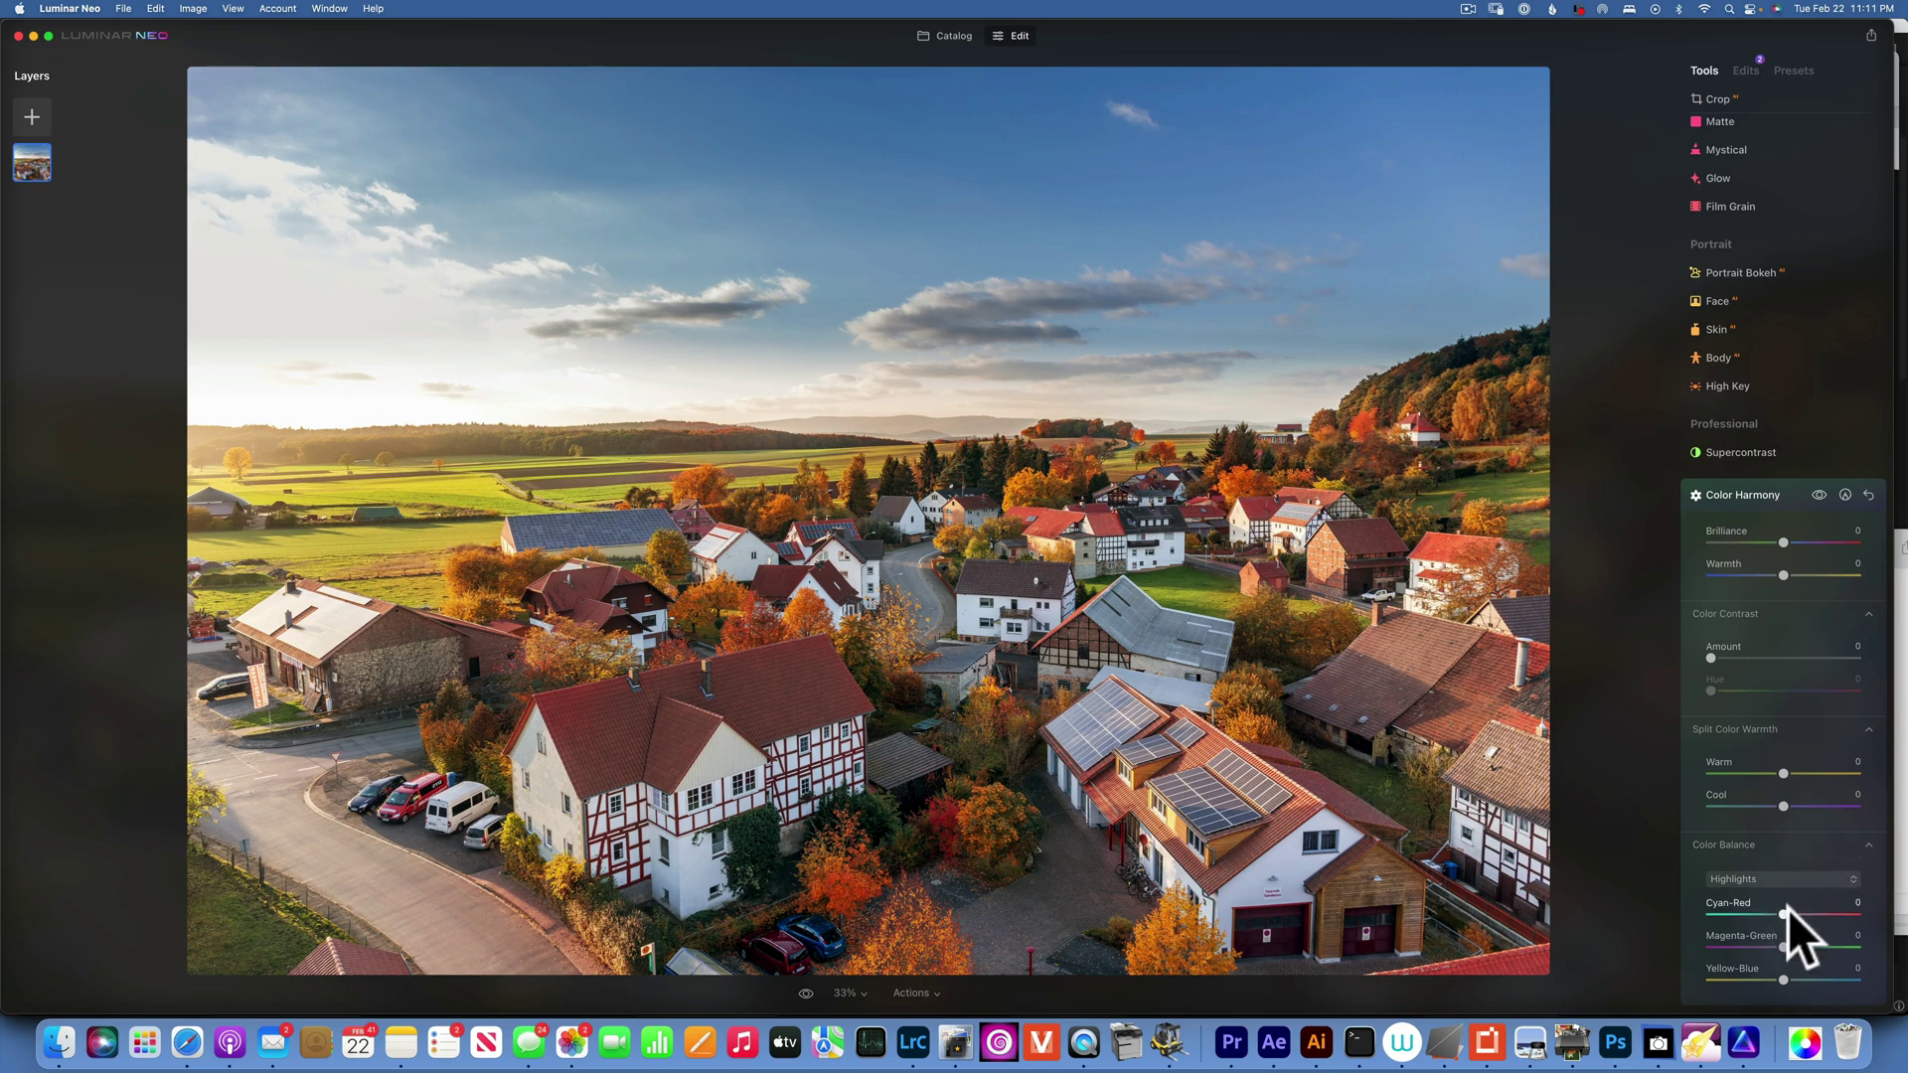
left_click_drag(1785, 911, 1789, 914)
left_click_drag(1784, 978, 1779, 980)
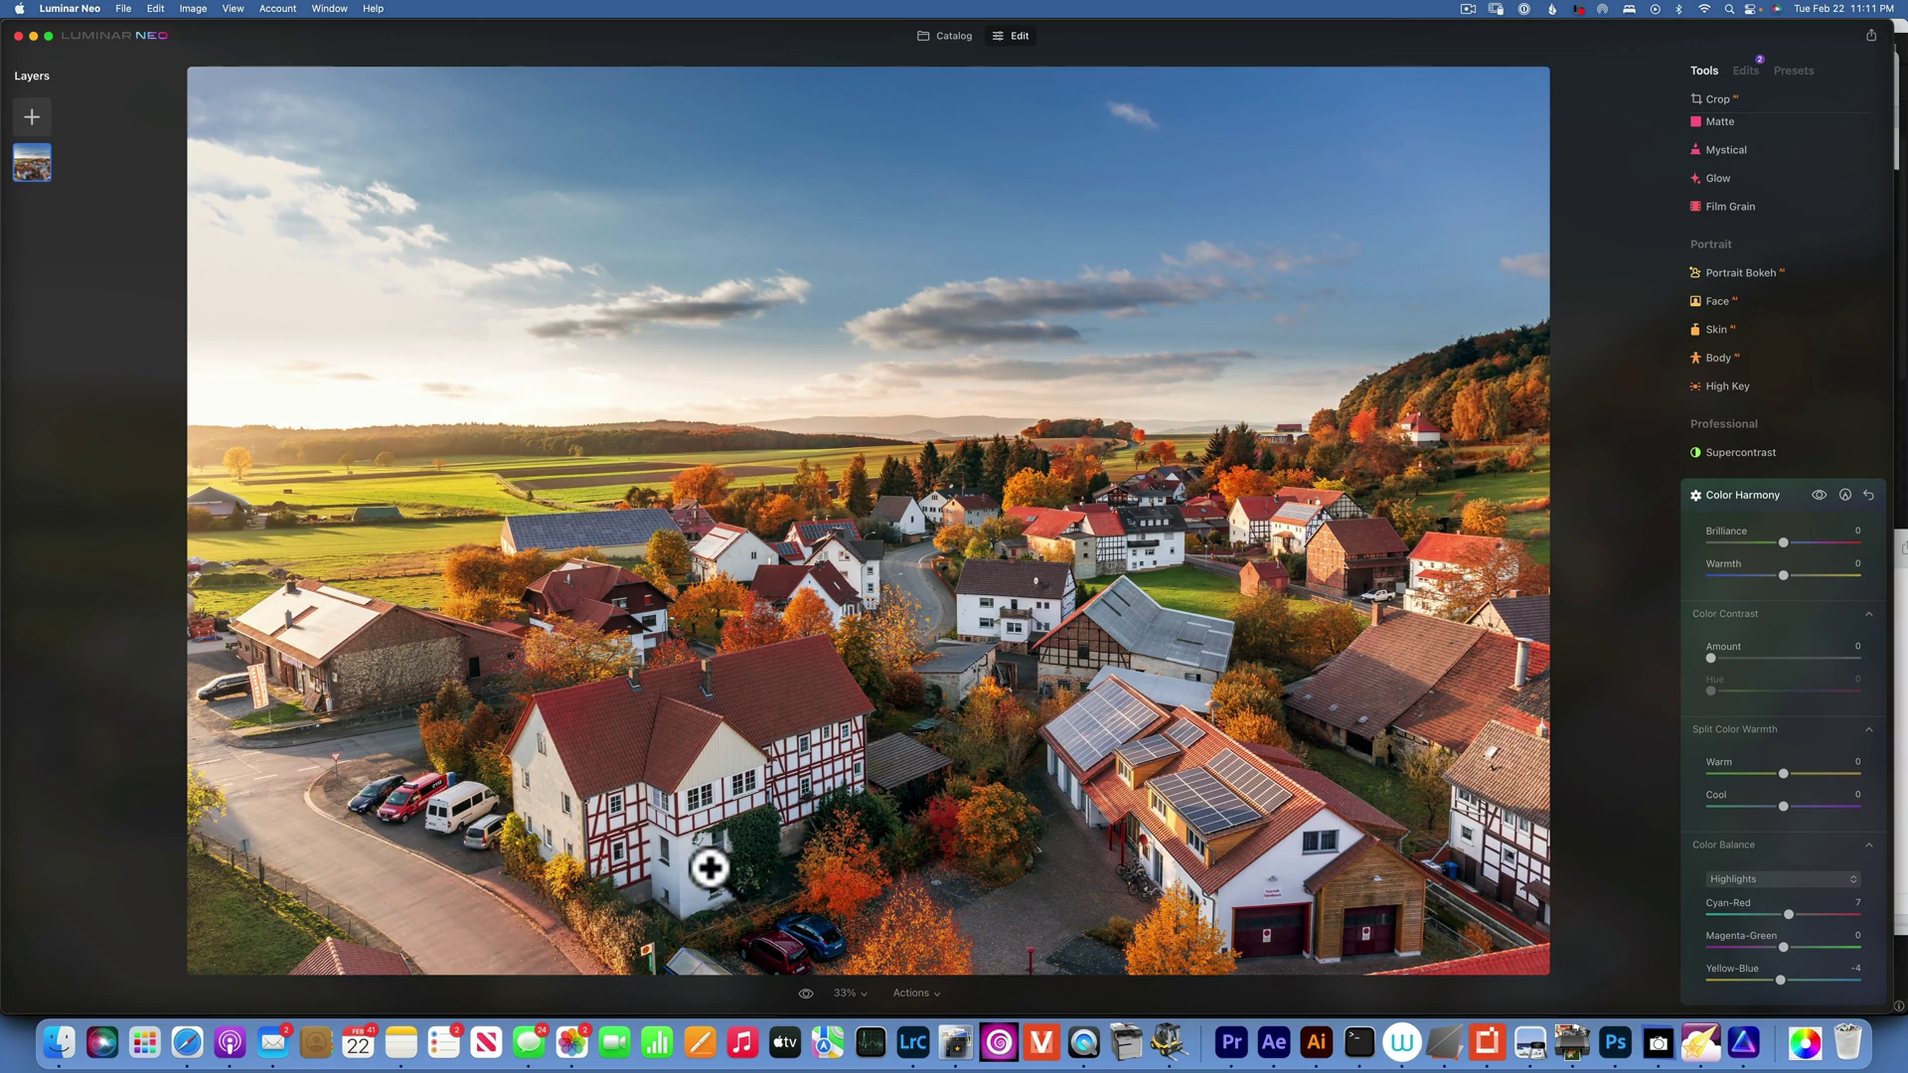
left_click(805, 991)
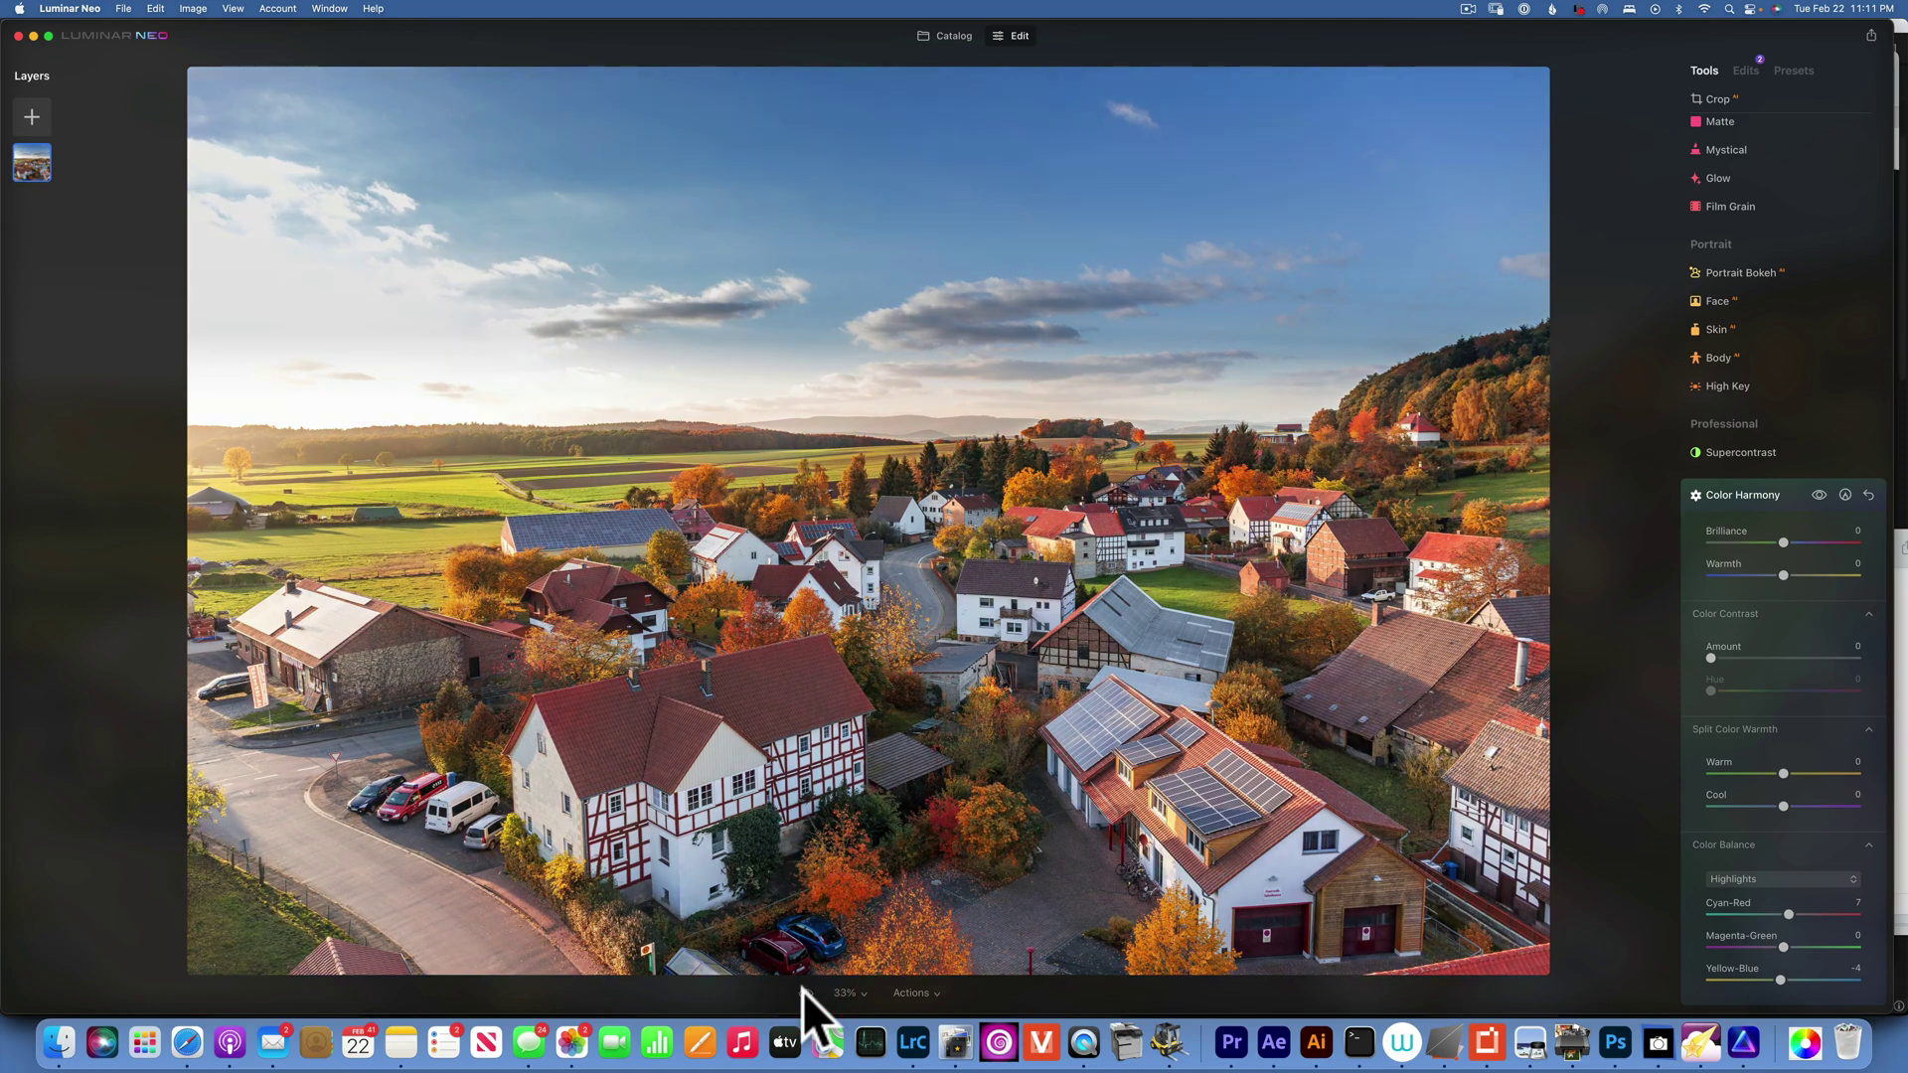
left_click(805, 992)
left_click(805, 992)
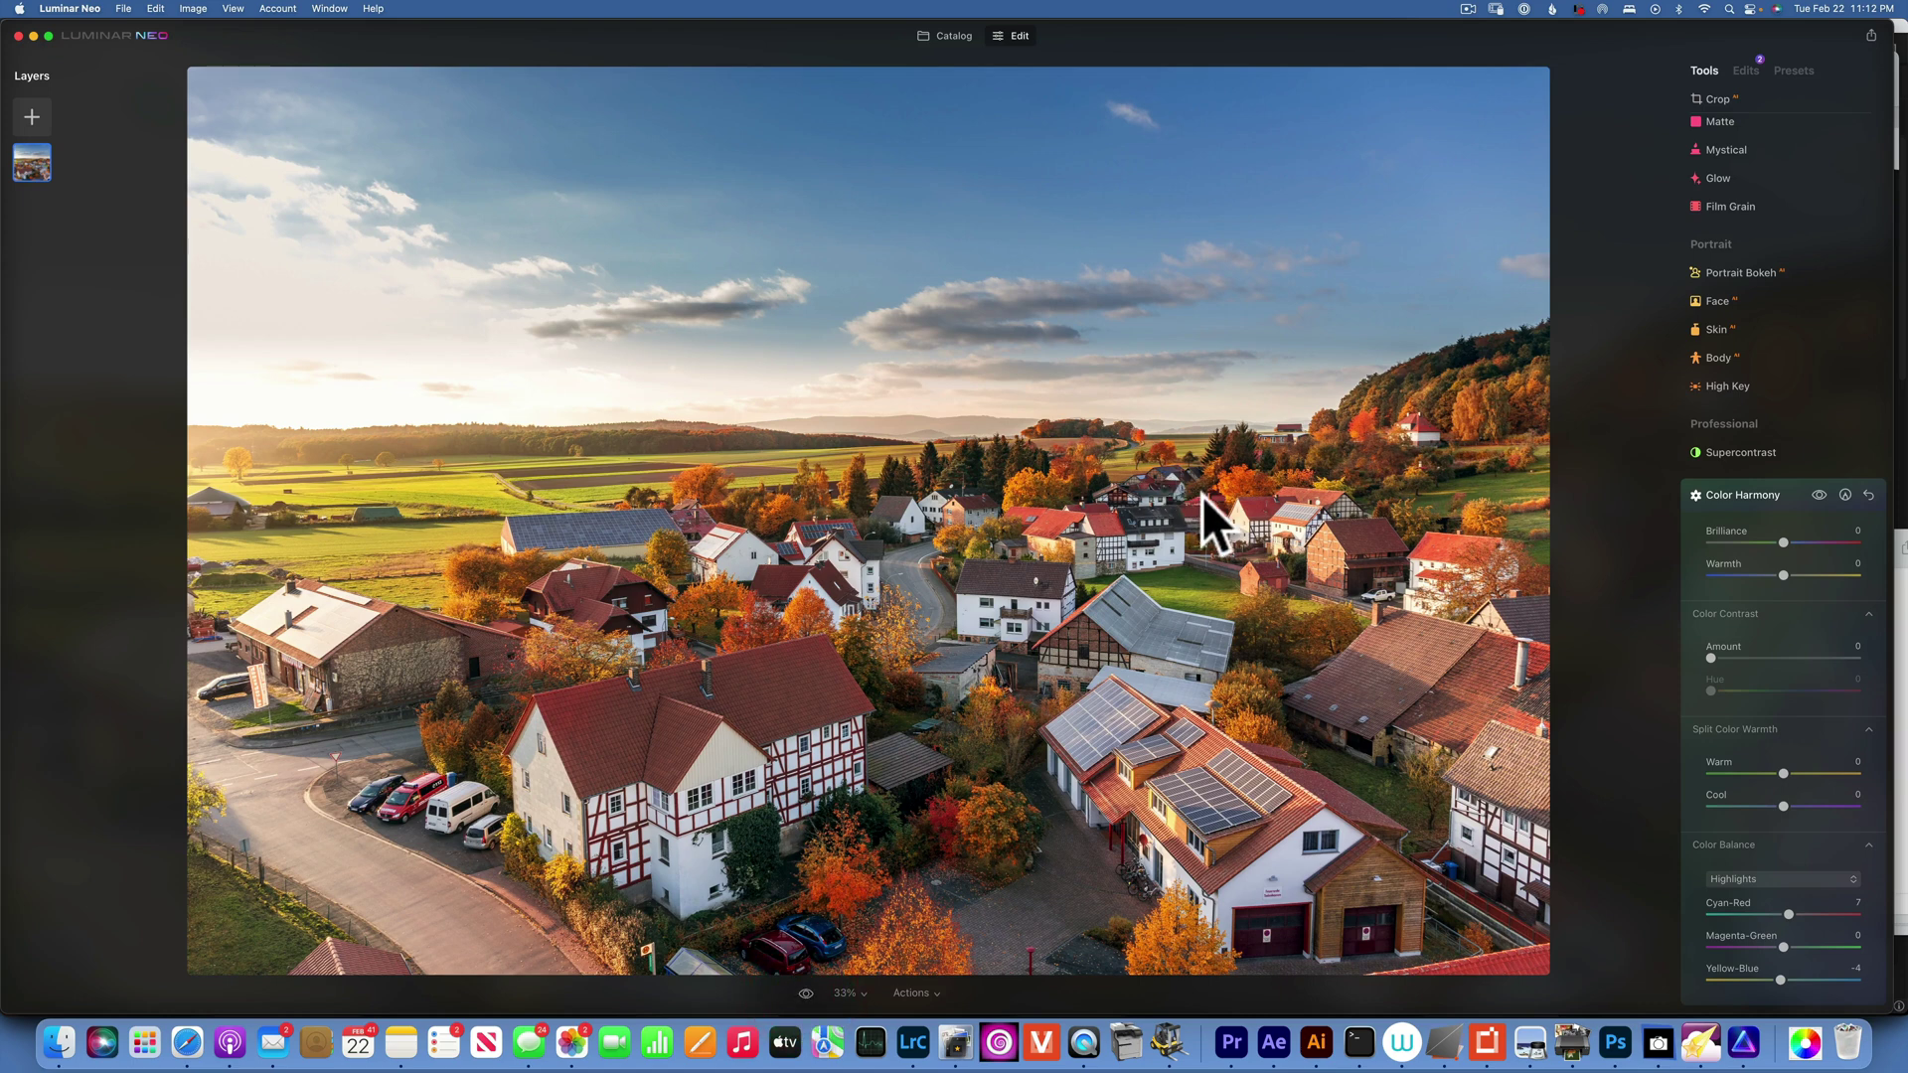